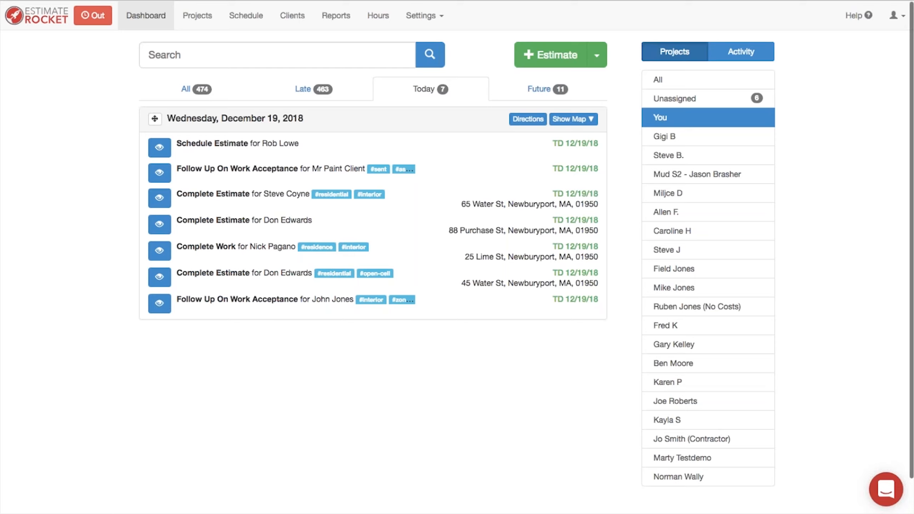
Step: Start a new estimate and select the existing client found by name search
click(543, 56)
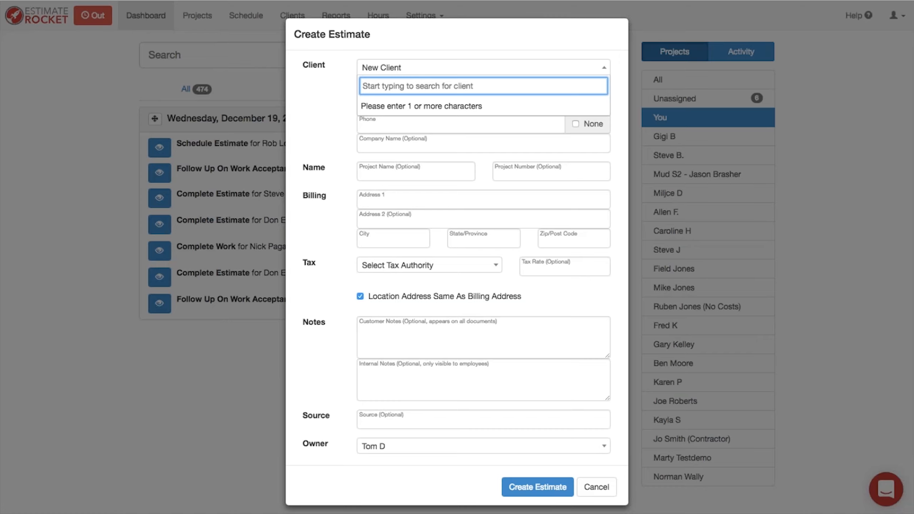
text(john)
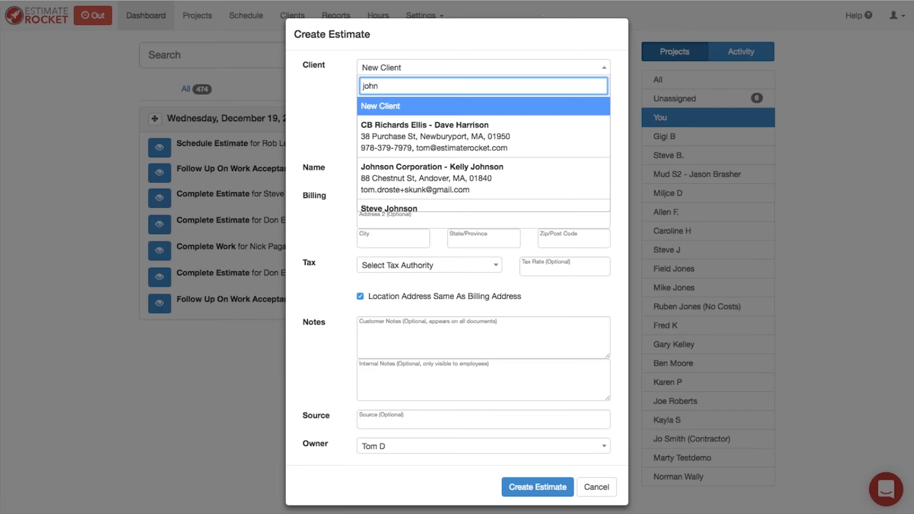
scroll(486, 160, down, 5)
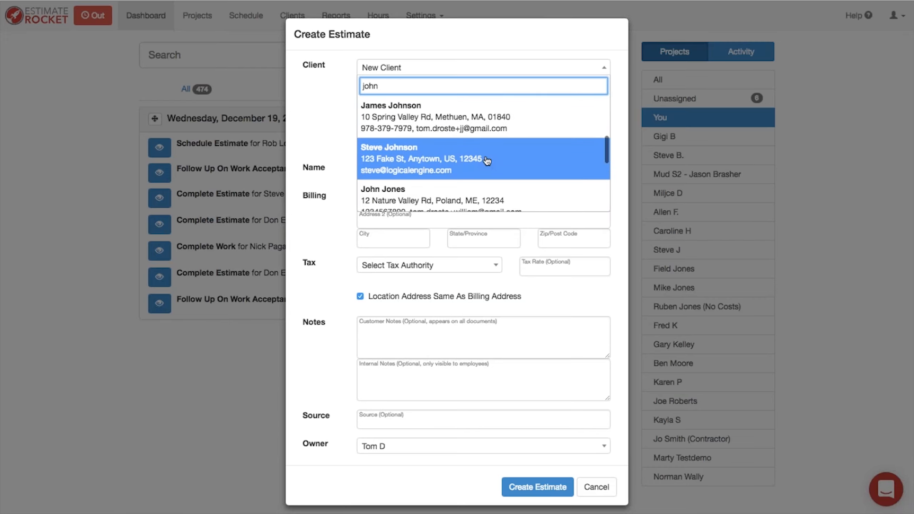
scroll(487, 161, down, 3)
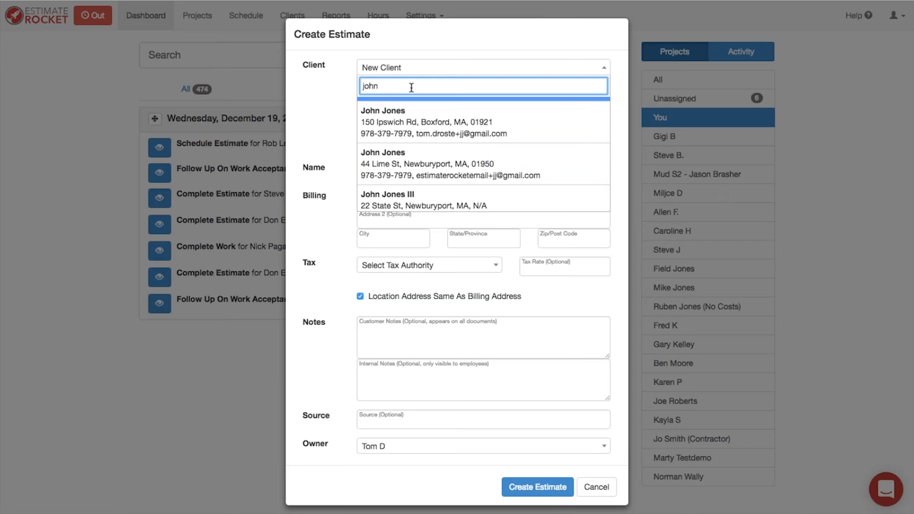
text(jone)
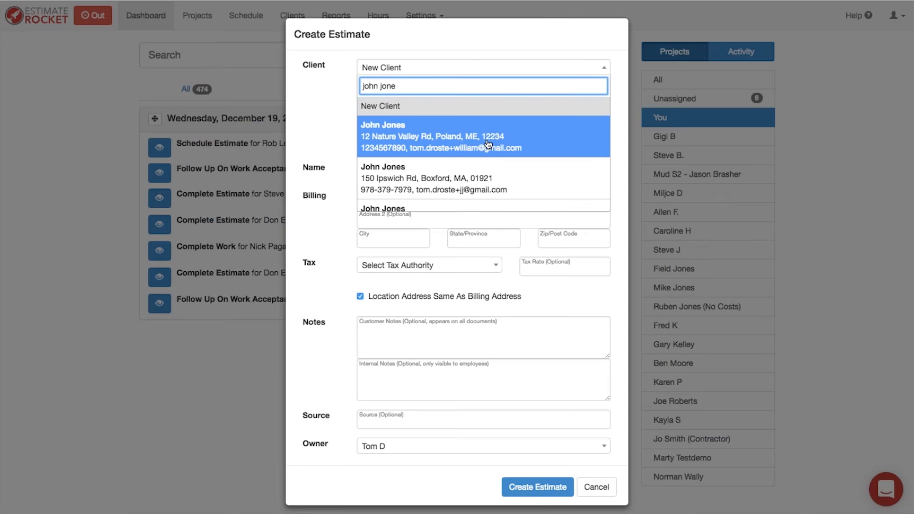
scroll(465, 165, down, 2)
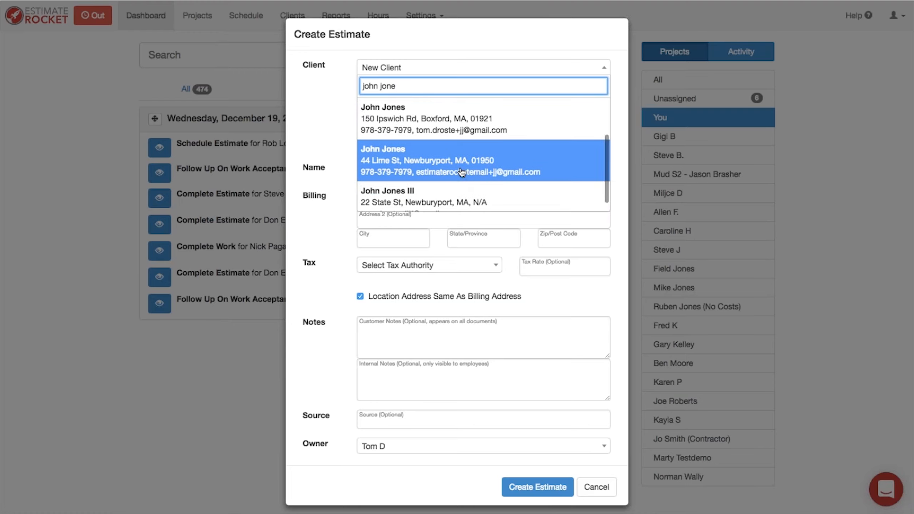
click(428, 163)
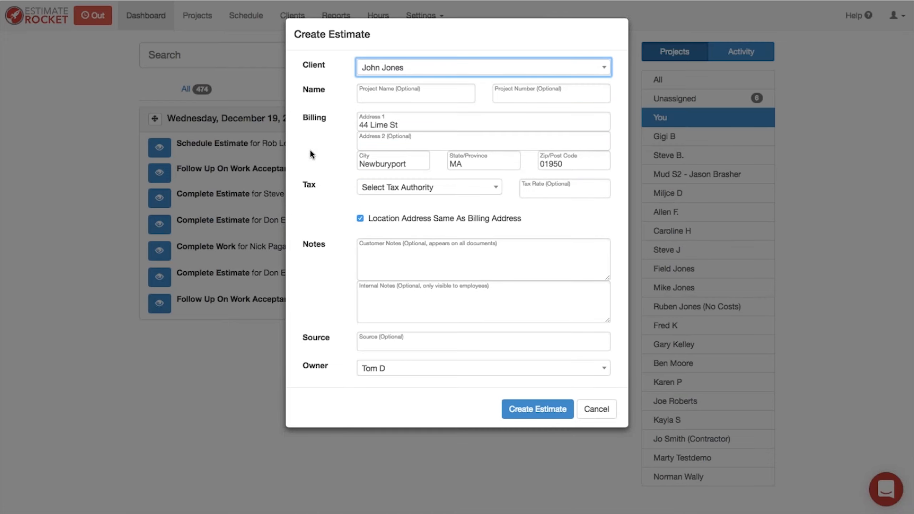
click(386, 77)
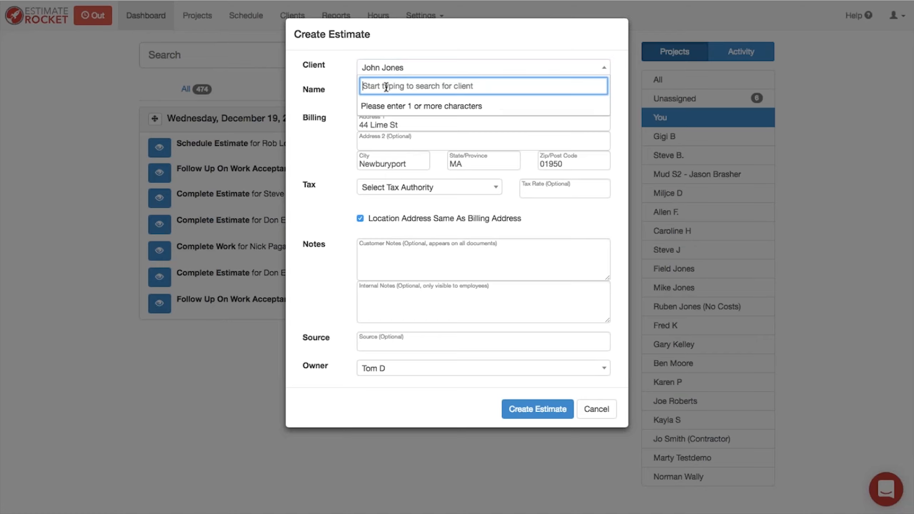
text(d)
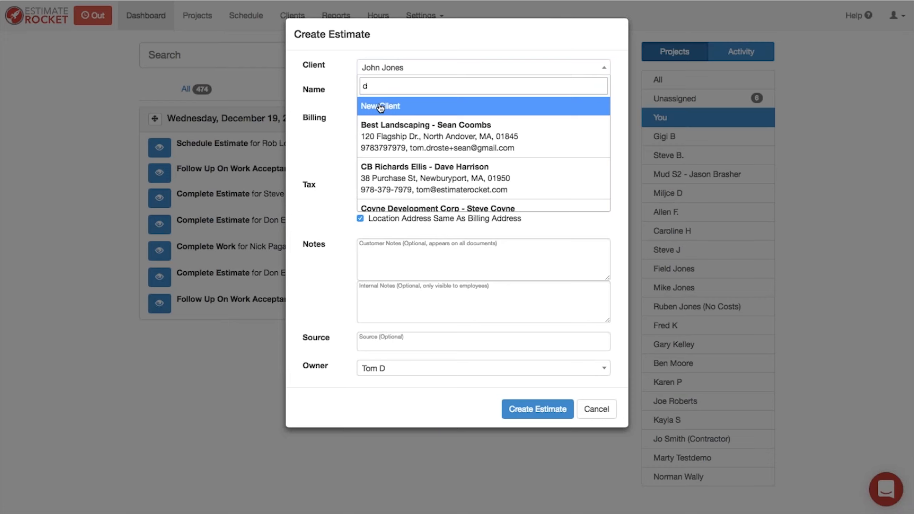
click(380, 106)
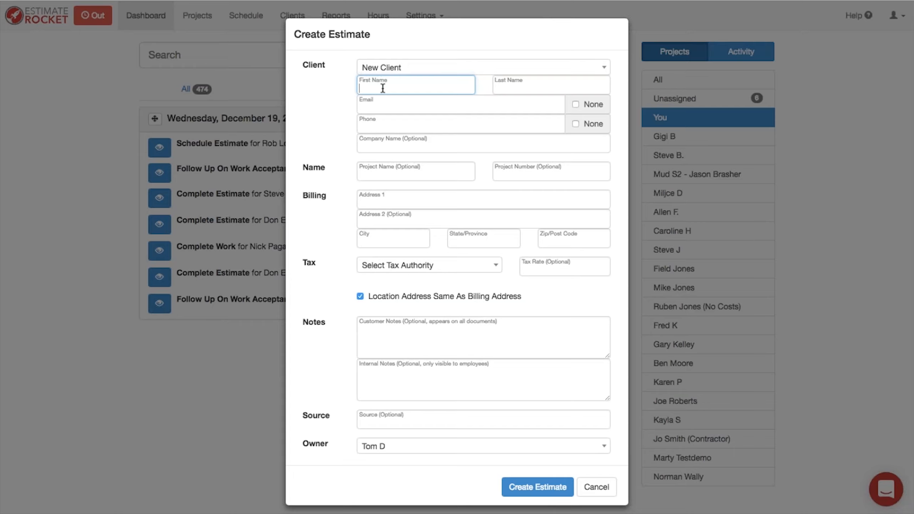
click(391, 69)
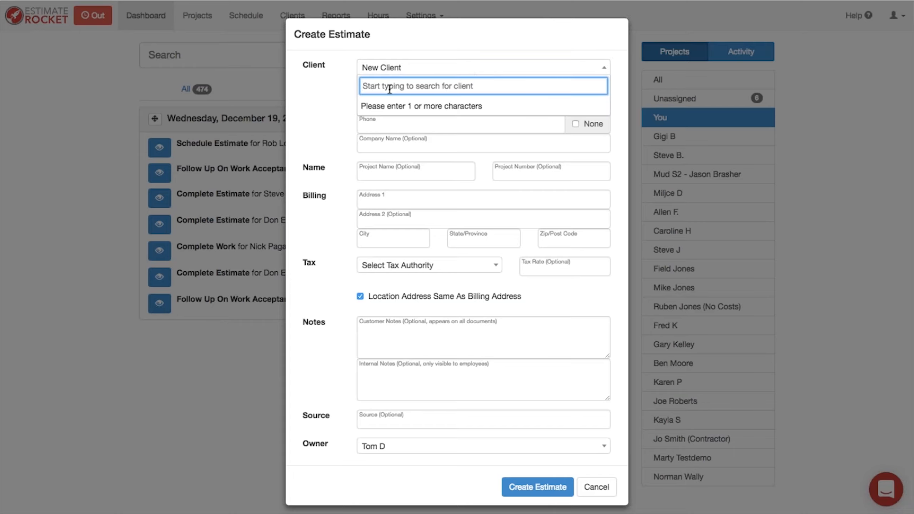
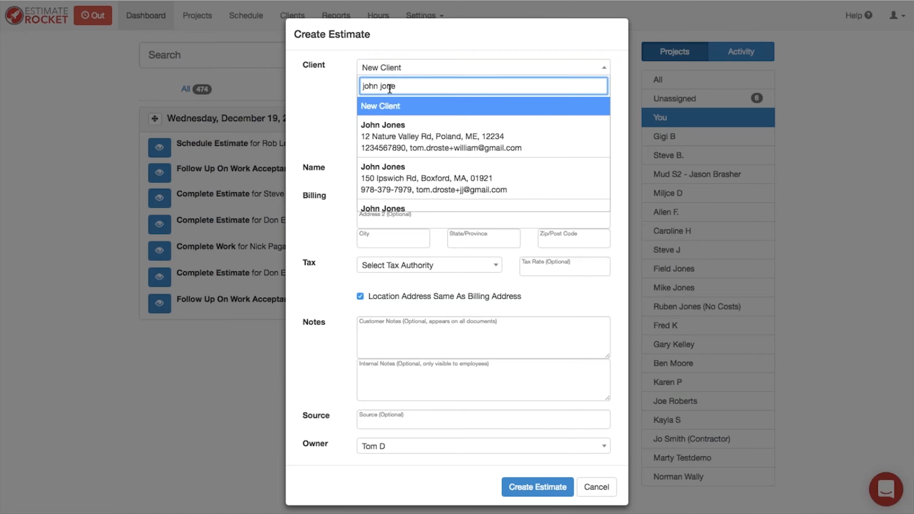
scroll(432, 189, down, 2)
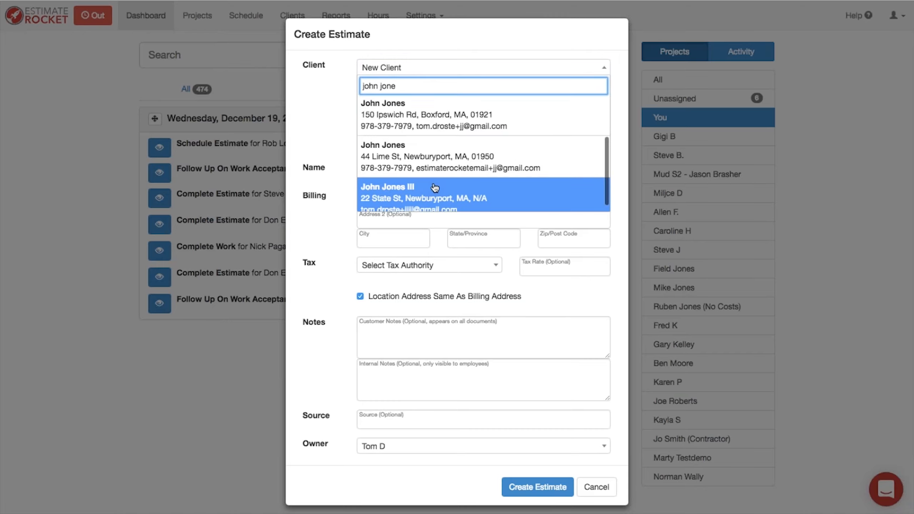
click(425, 168)
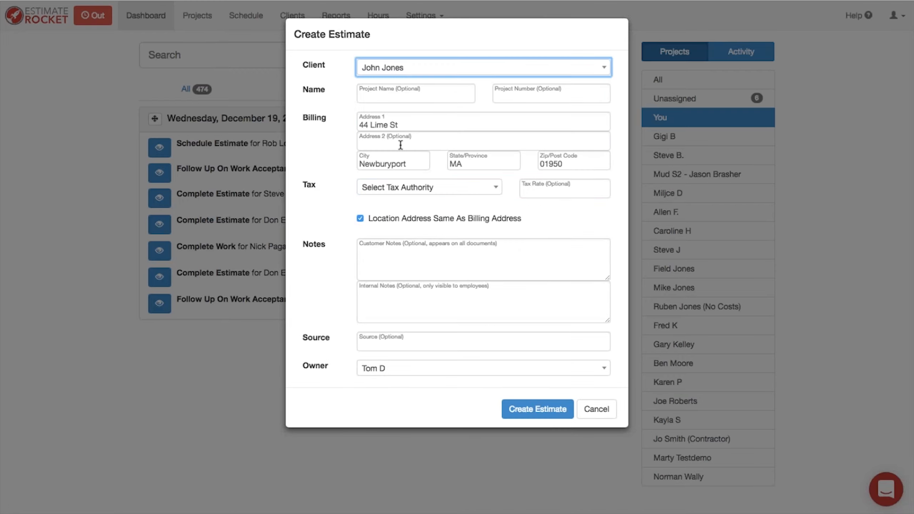
Step: Turn off 'Location Address Same As Billing Address' so separate Location fields appear
click(375, 95)
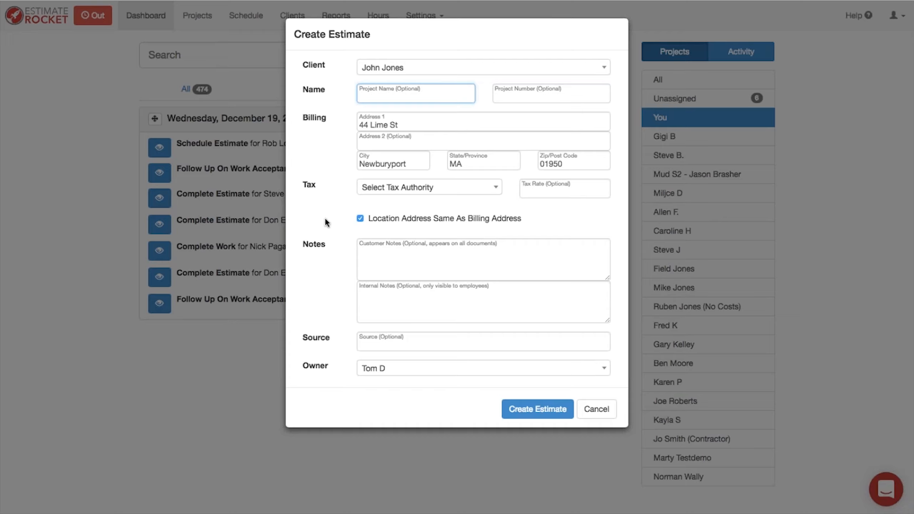
click(360, 218)
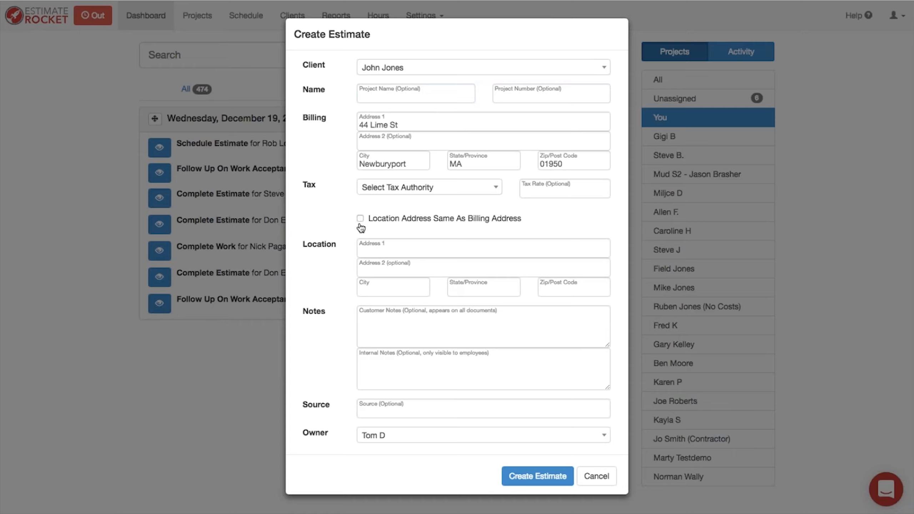
Step: Enter the job location's street address, city, state and zip code
click(367, 249)
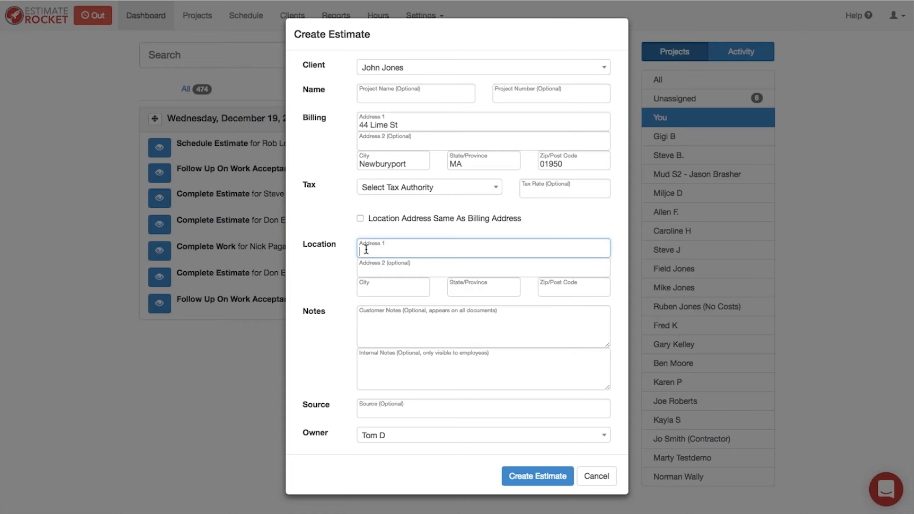
key(Tab)
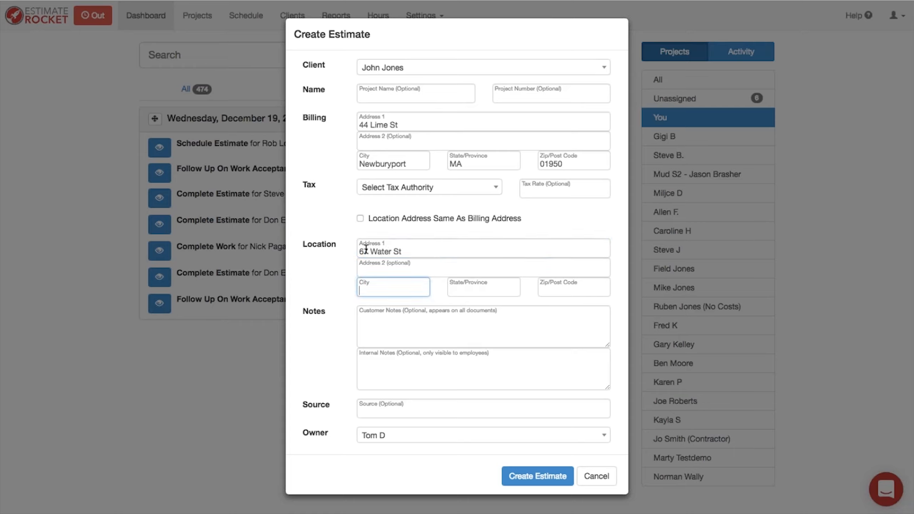
text(Newburyport)
key(Tab)
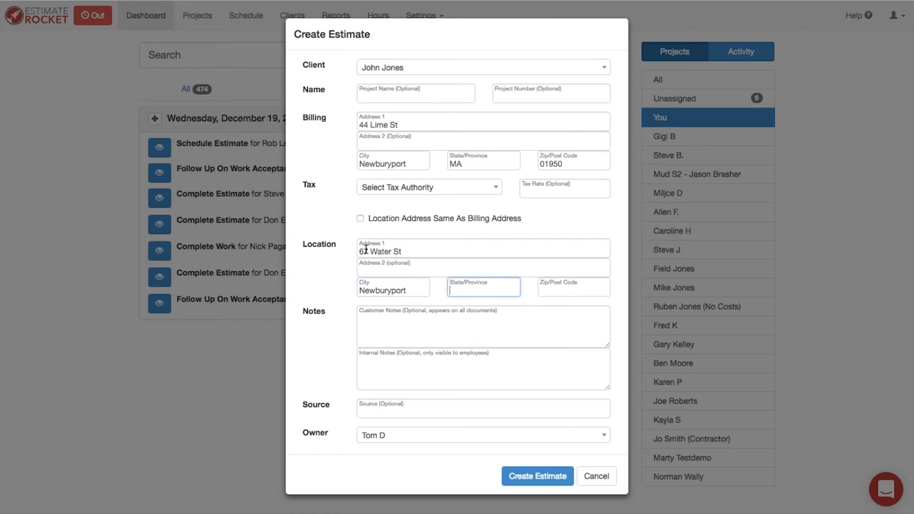
text(MA)
key(Tab)
text(01950)
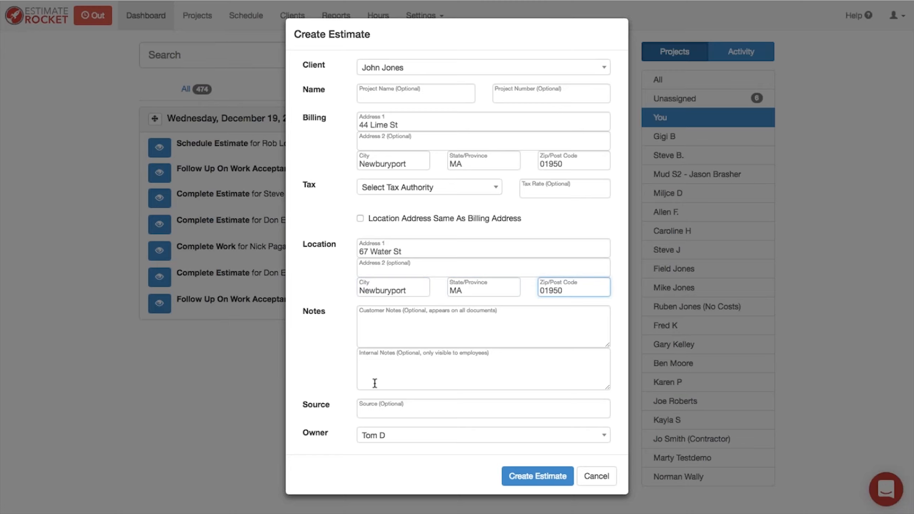
click(371, 363)
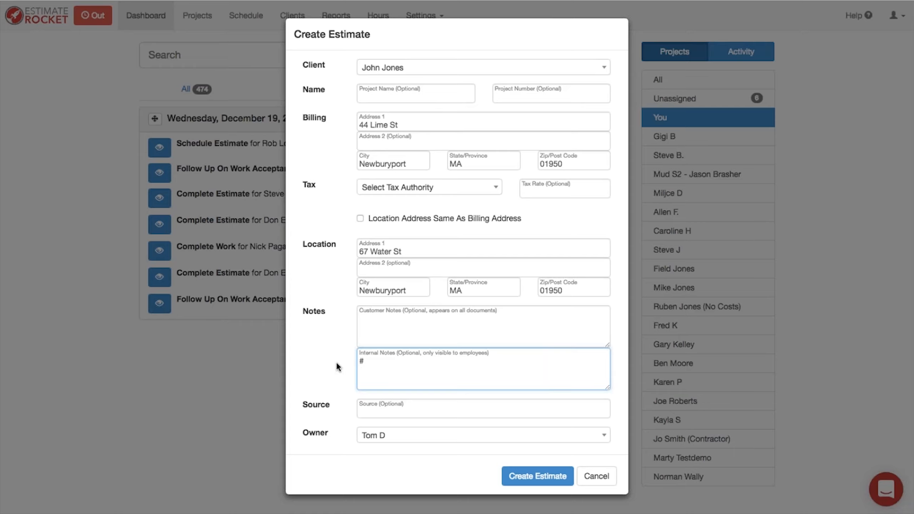
Step: Add the hashtags #residential #interior to the estimate's internal notes
text(residential #interior)
Step: Set the lead source to Houzz and leave the existing owner unchanged
click(377, 410)
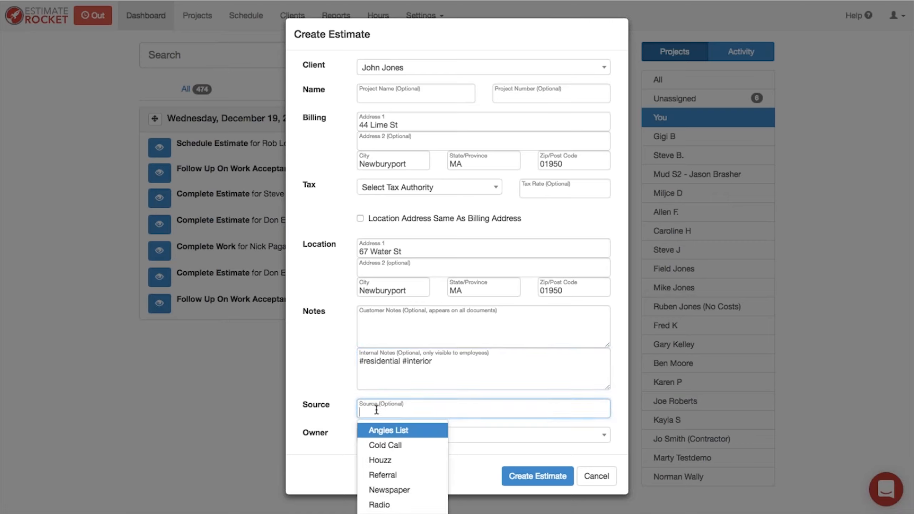
key(Down)
key(Down)
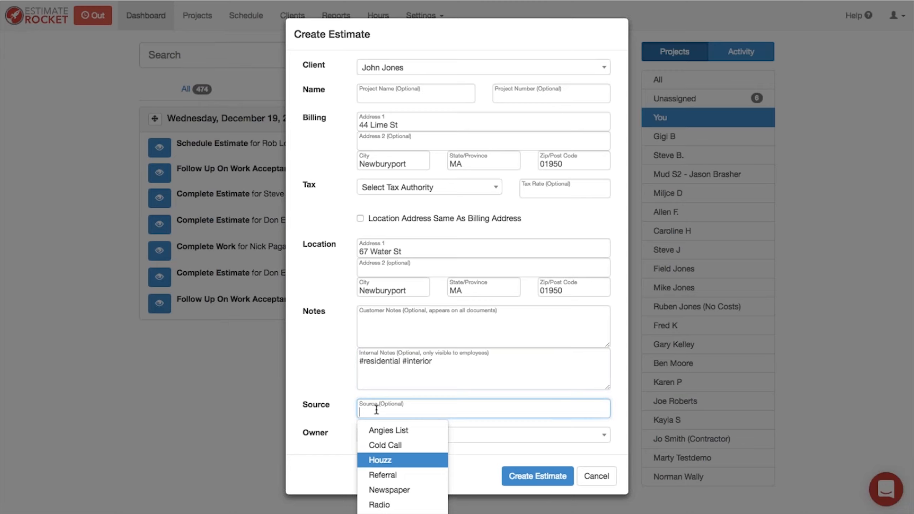
click(382, 464)
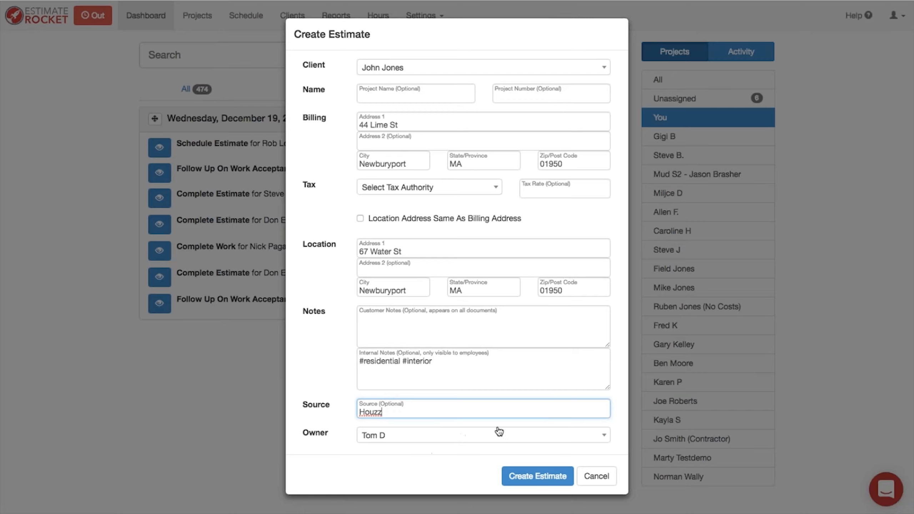
click(491, 436)
click(491, 436)
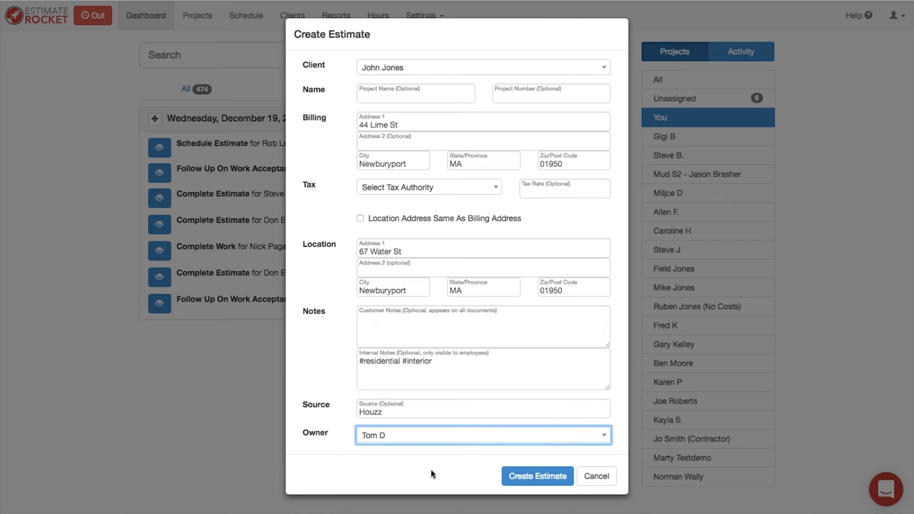
Step: Save the new estimate so its project page opens with Pending Schedule status
click(539, 477)
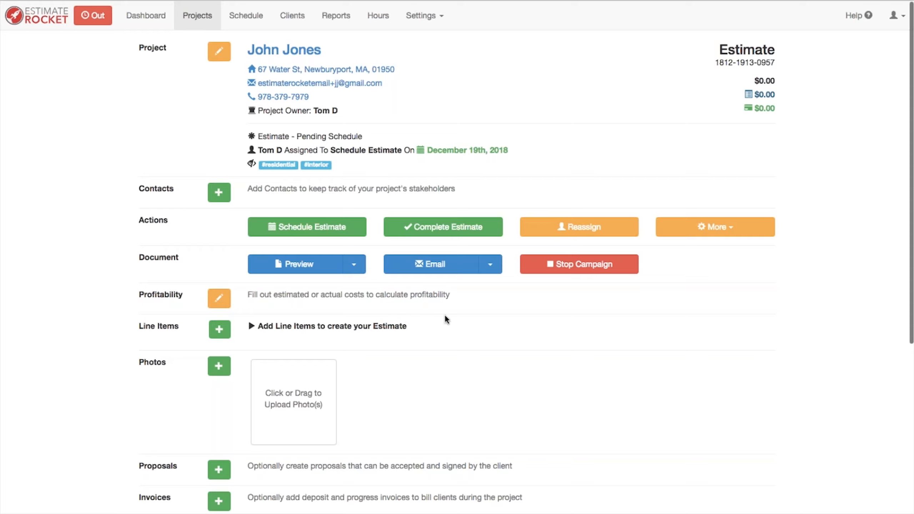
Step: Book the estimate on Wednesday 12/26/2018 at 10:00 AM with the chosen estimator
click(301, 228)
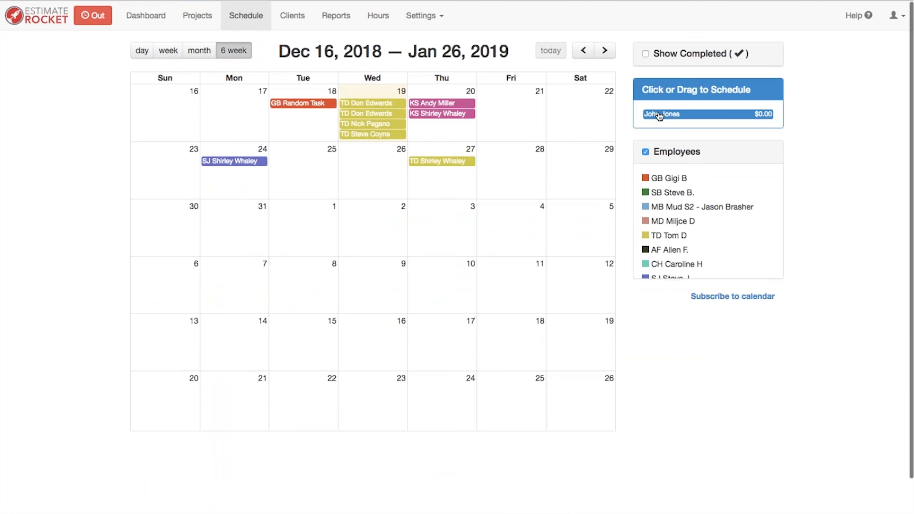
drag(662, 116, 367, 175)
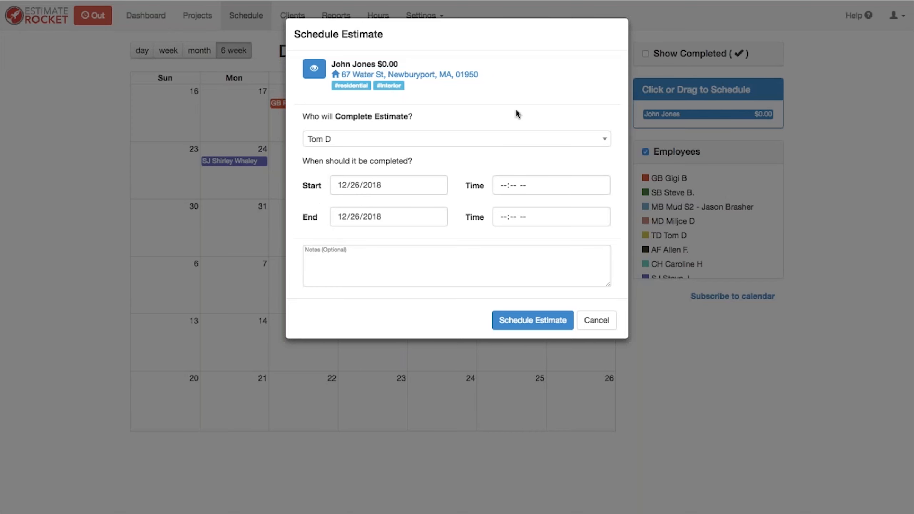
click(385, 143)
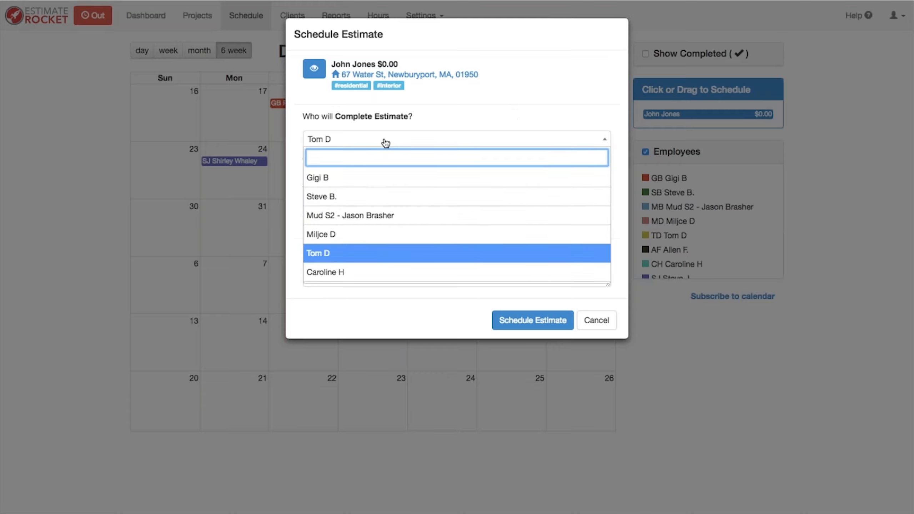
click(323, 197)
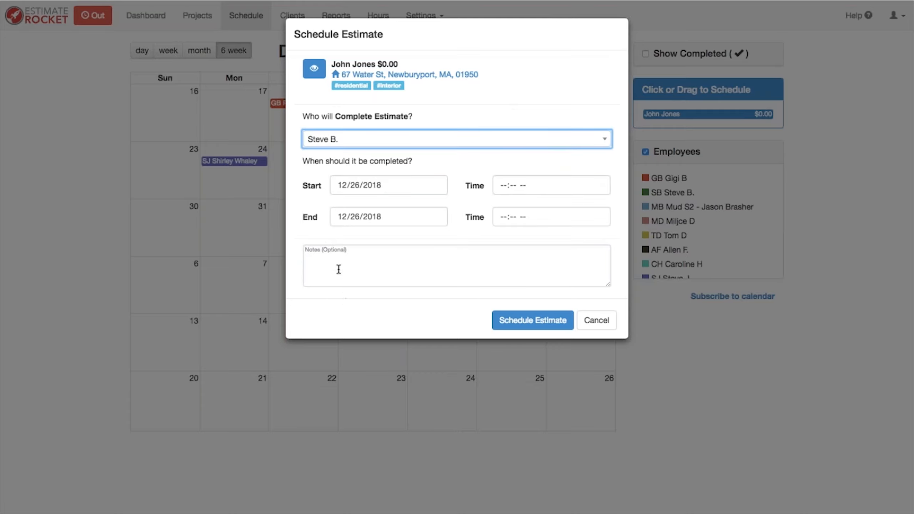
click(502, 187)
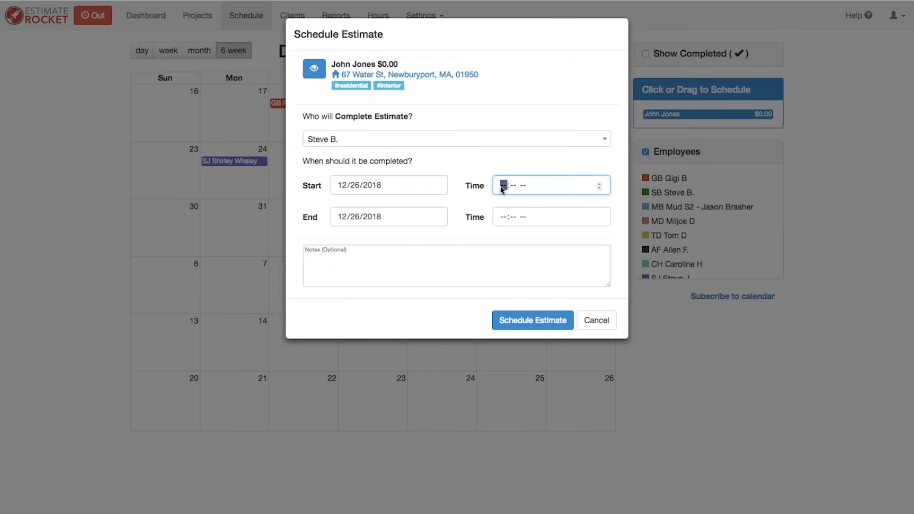
text(1000a)
Step: Add the appointment note 'watch out for the dog.'
click(335, 263)
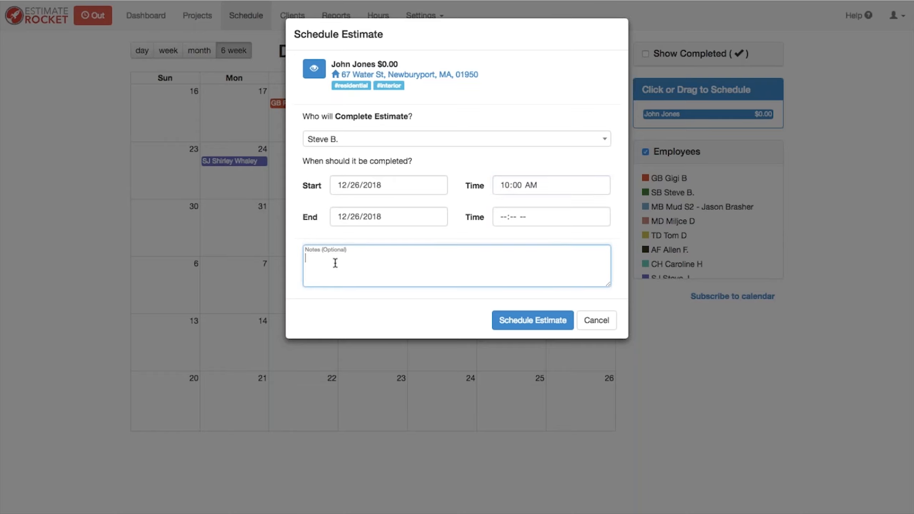
text(watch out for the dog.)
Step: Confirm the appointment and check the queued confirmation email on the project page
click(511, 321)
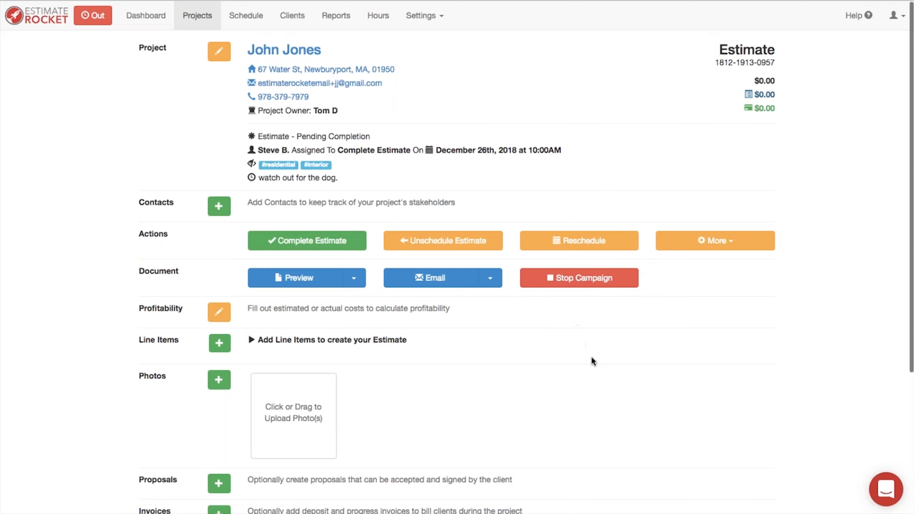
scroll(592, 360, down, 6)
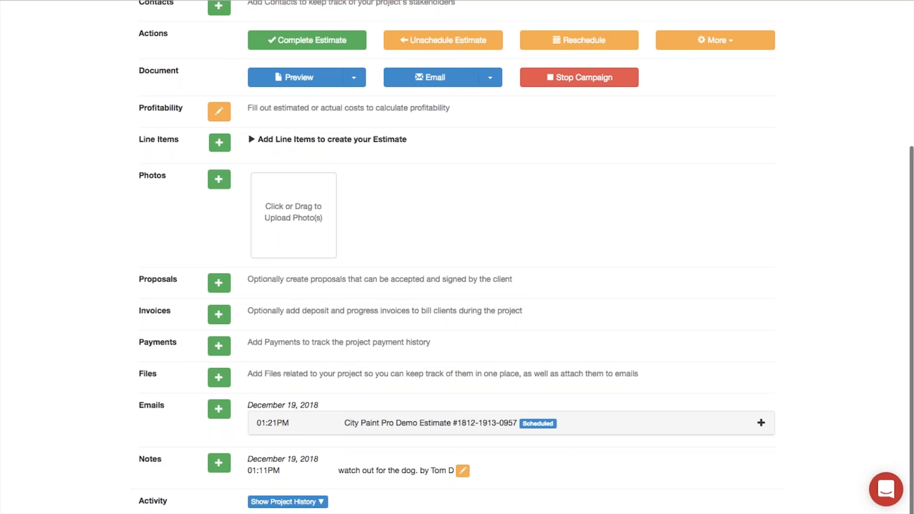
click(761, 423)
scroll(724, 434, down, 2)
scroll(726, 438, down, 5)
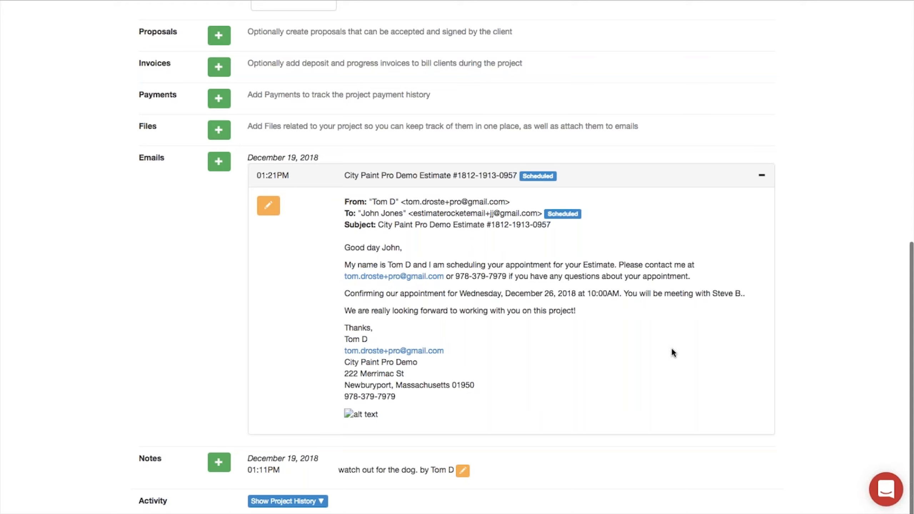
click(763, 178)
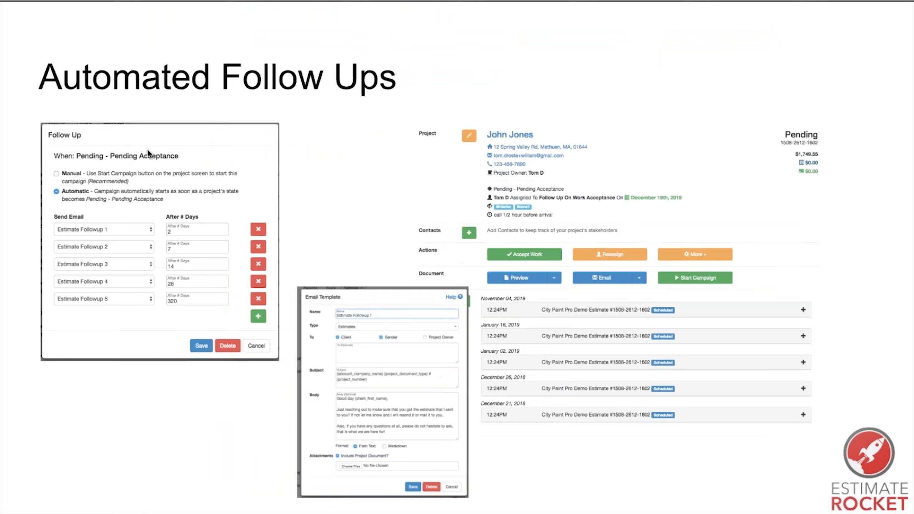
Step: Return to the top of the project page and open the Settings areas list
key(Right)
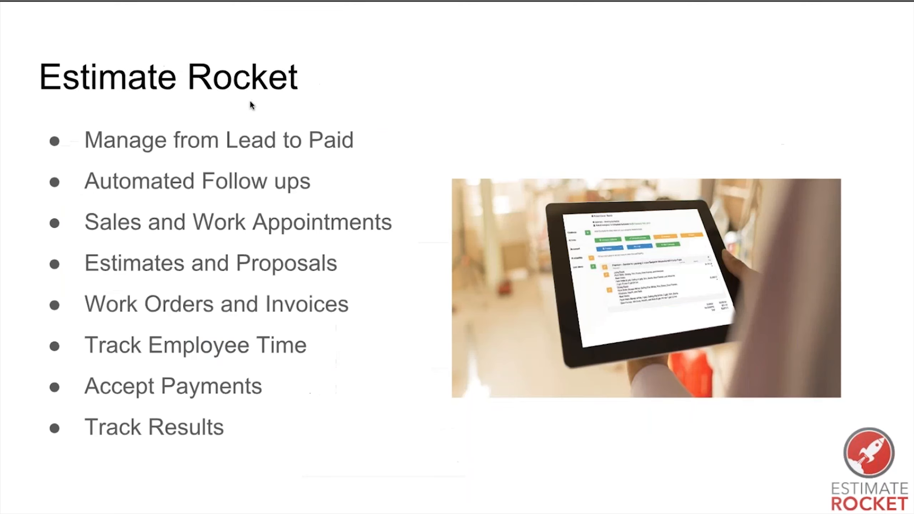
key(Left)
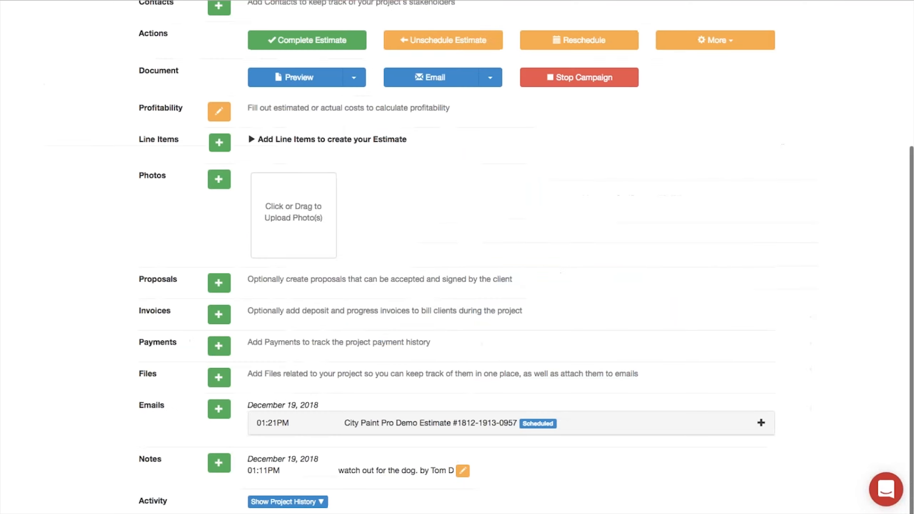
scroll(422, 45, up, 5)
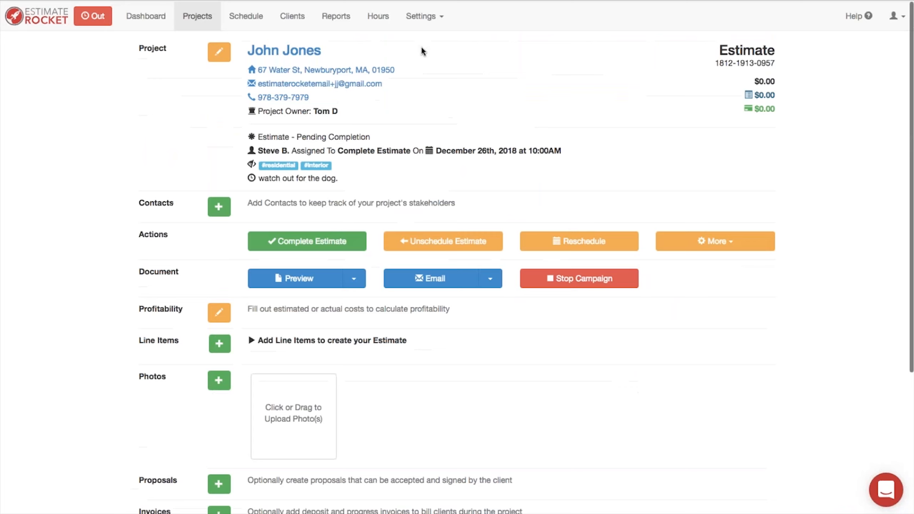
click(420, 16)
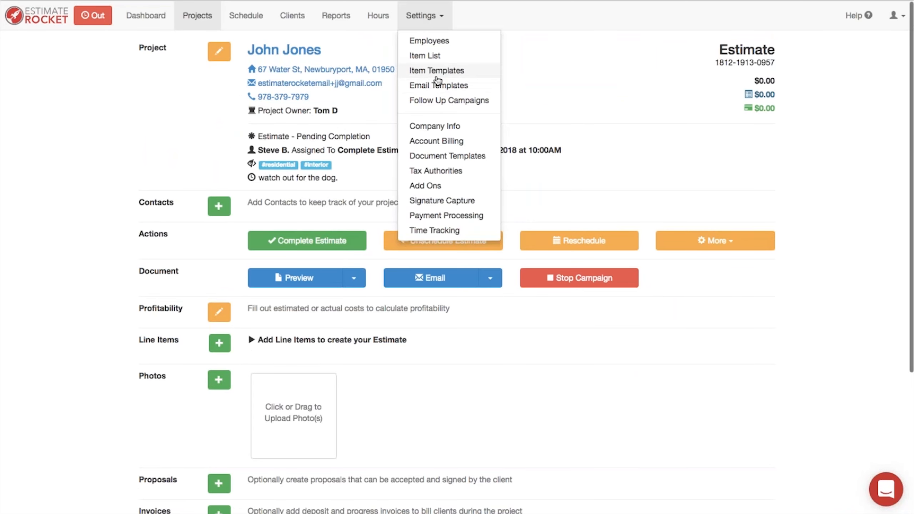
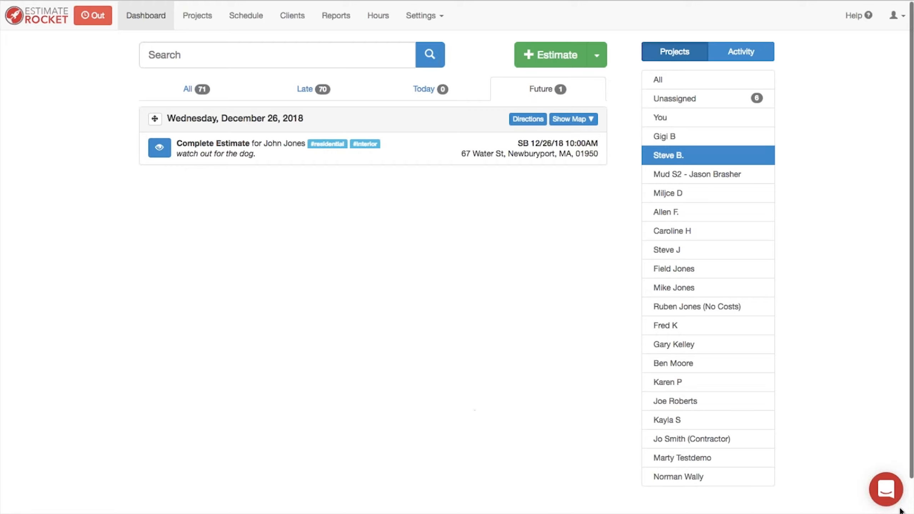
Step: Narrow the window to preview the mobile layout, then return to the dashboard
drag(910, 511, 608, 511)
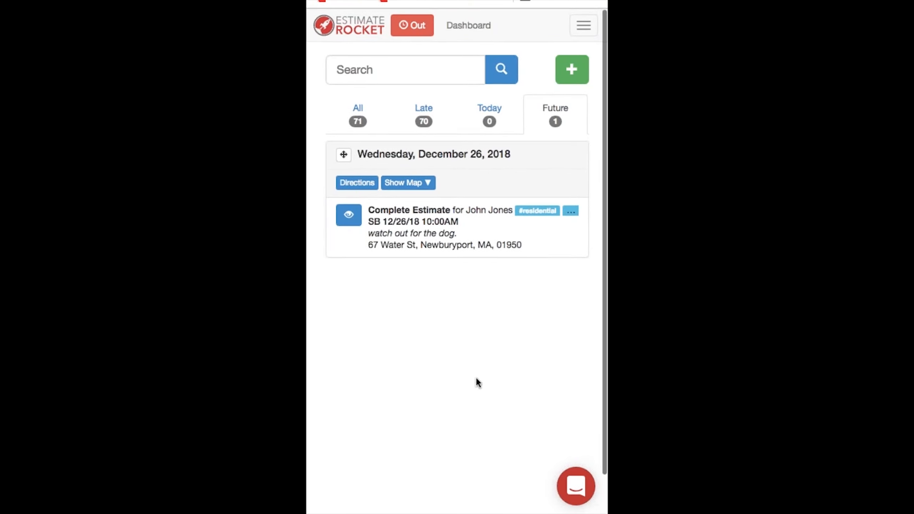
click(348, 215)
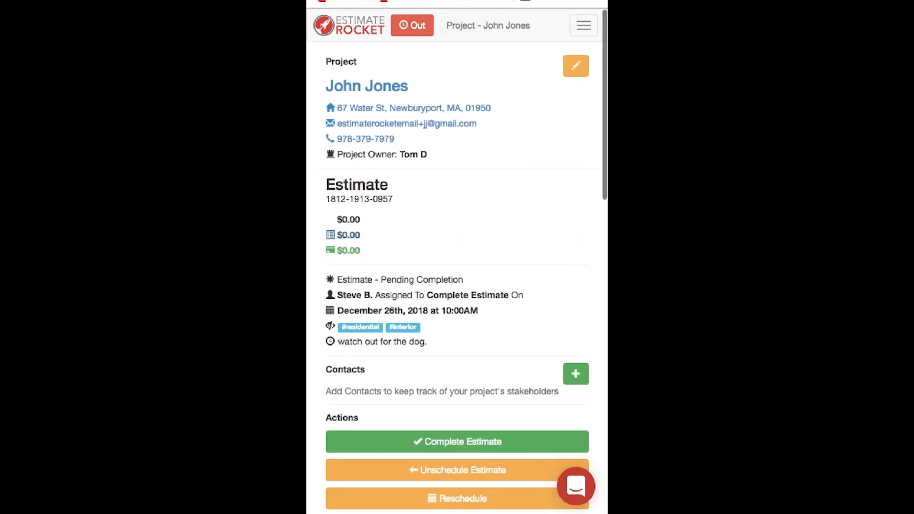
click(349, 25)
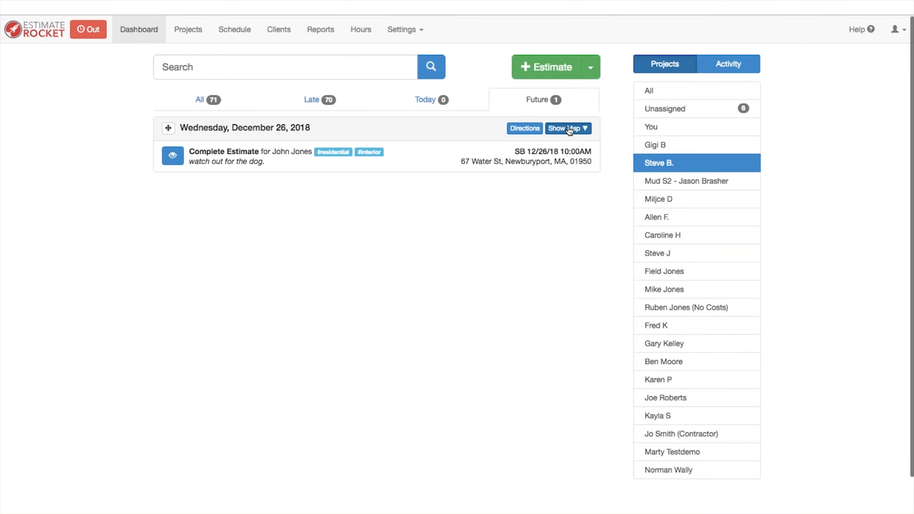
Step: Show and hide the appointment map, then open the client's project estimate
click(569, 129)
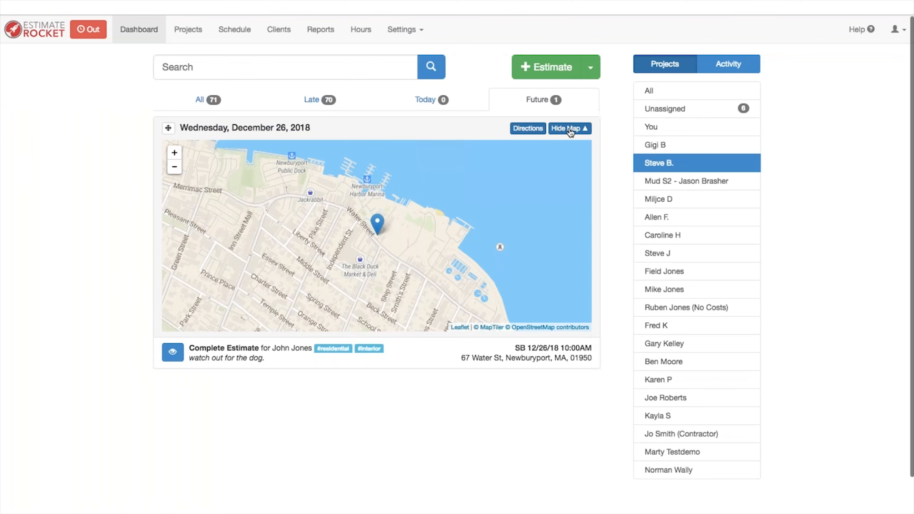
click(570, 129)
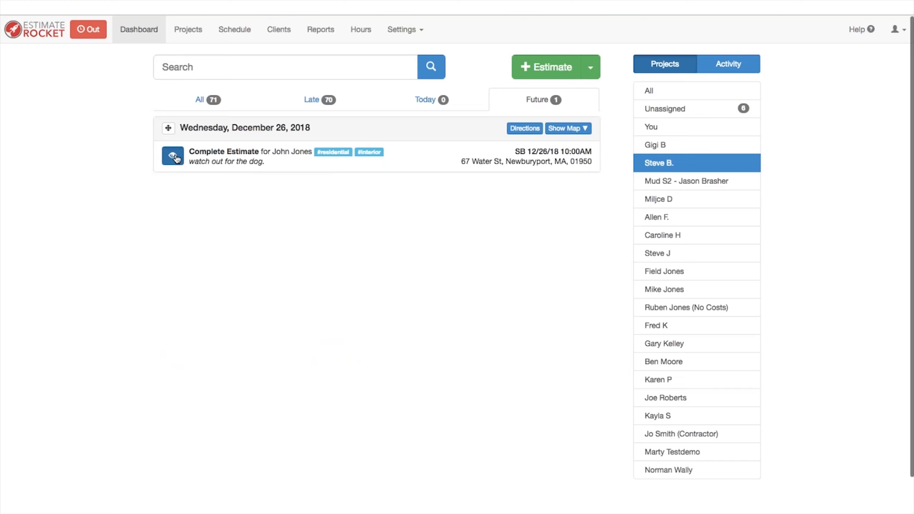
click(173, 156)
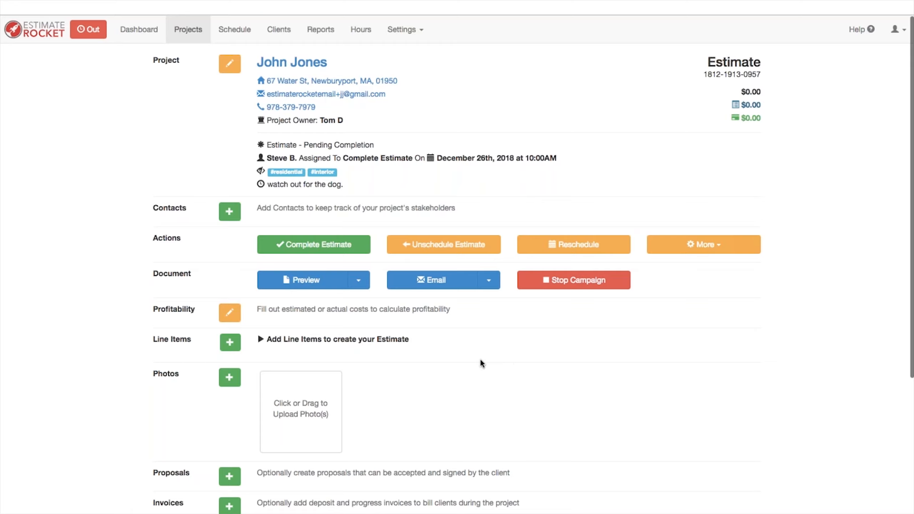
Step: Add a new 'Services rendered' line item with unit price 60 and quantity 14
click(231, 344)
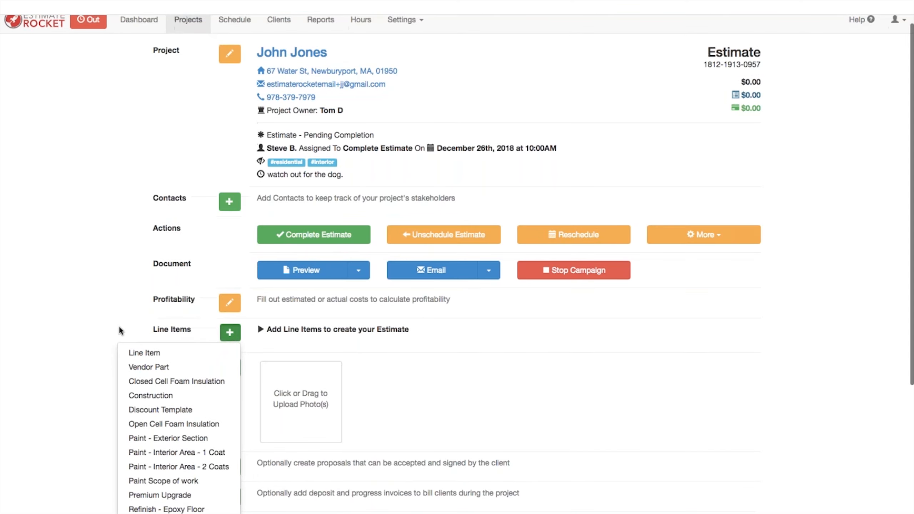
scroll(121, 331, down, 5)
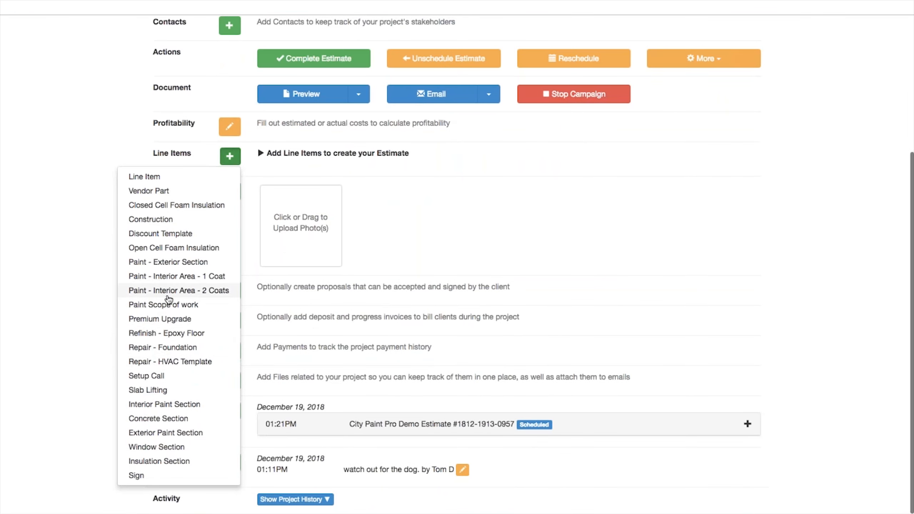
click(146, 177)
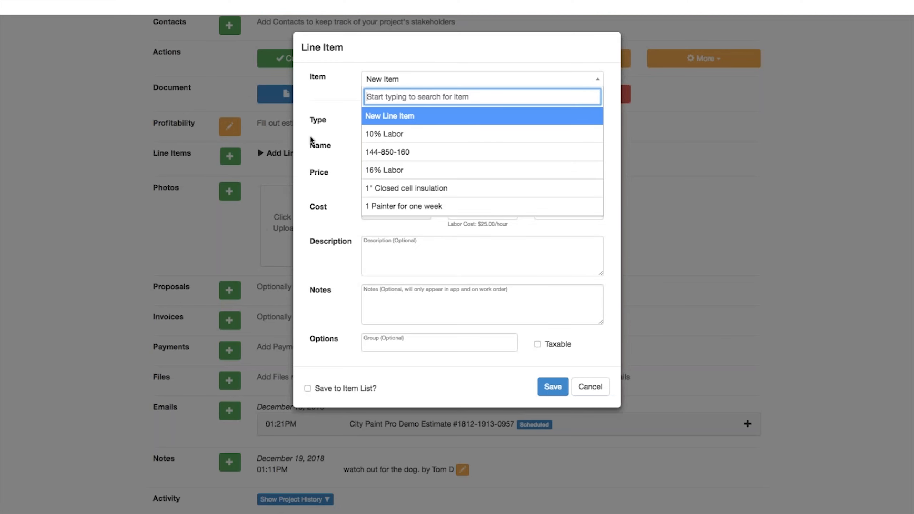
click(386, 117)
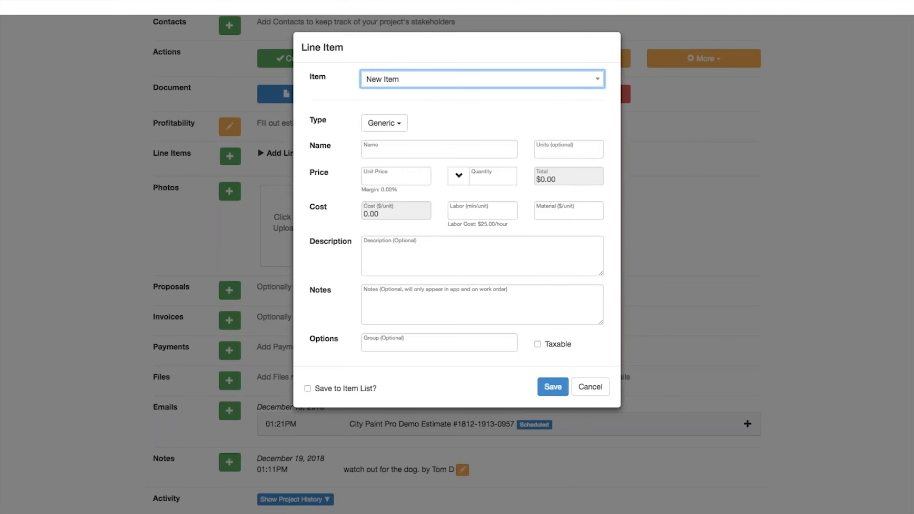
click(390, 150)
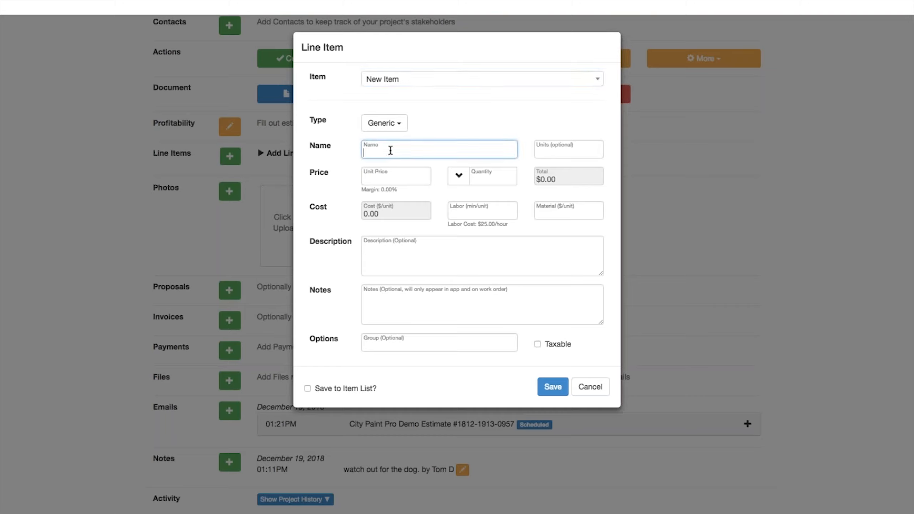
text(Services rendered)
click(390, 177)
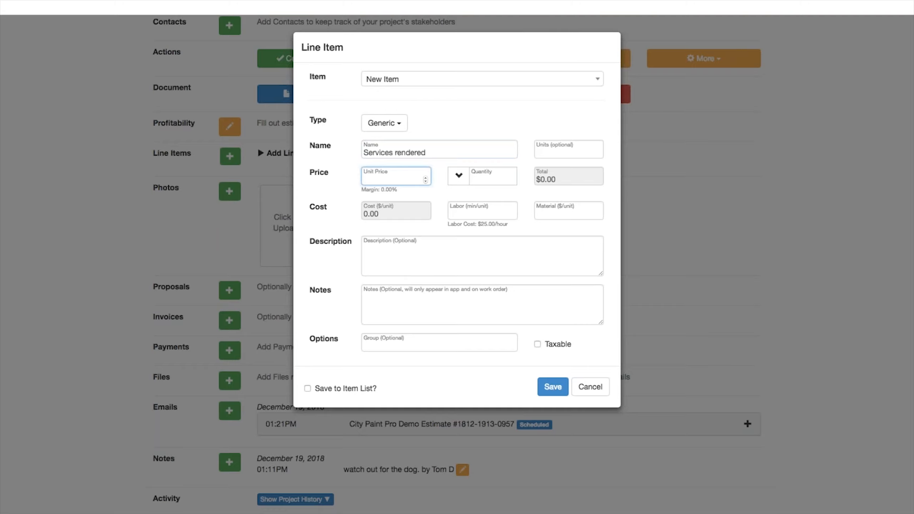
text(60)
click(496, 178)
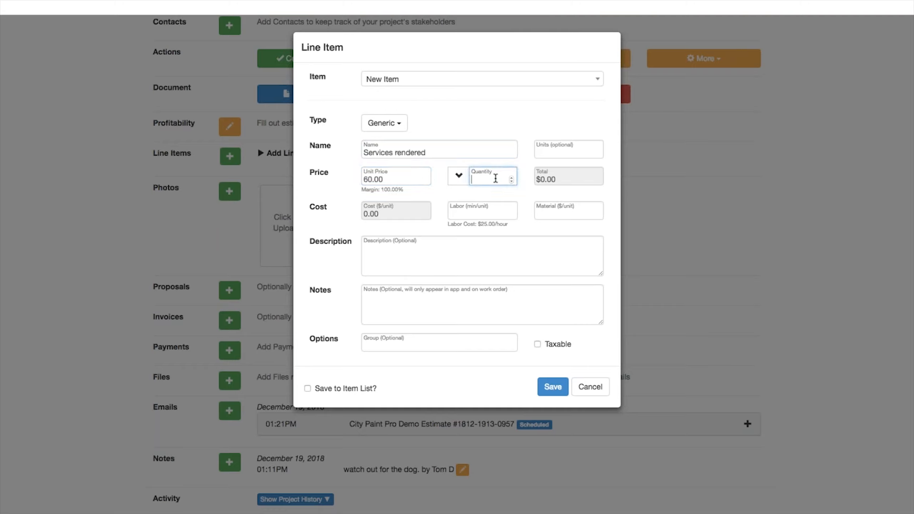
text(14)
Step: Describe it as bullets Mulch, Plant, Mow and save it at $840.00
click(375, 247)
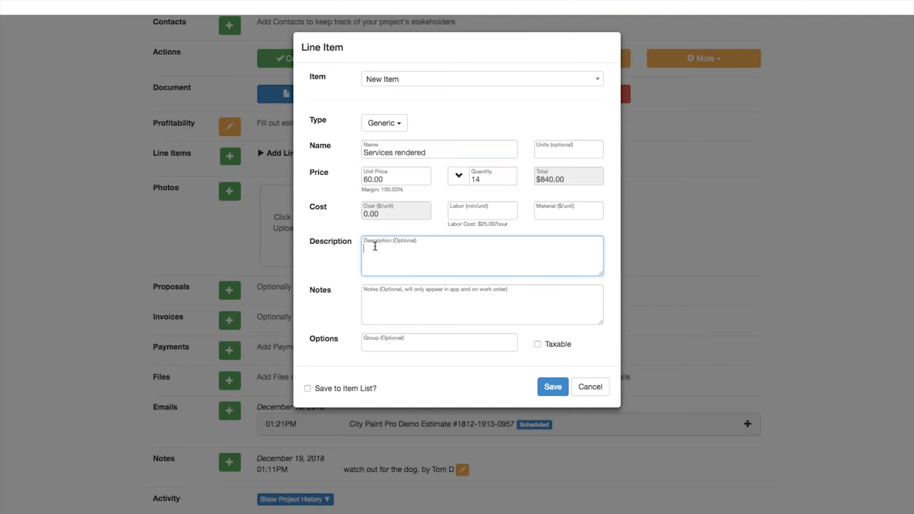
text(*)
text( Mulch)
text( * Plant)
key(Return)
text(* Mow)
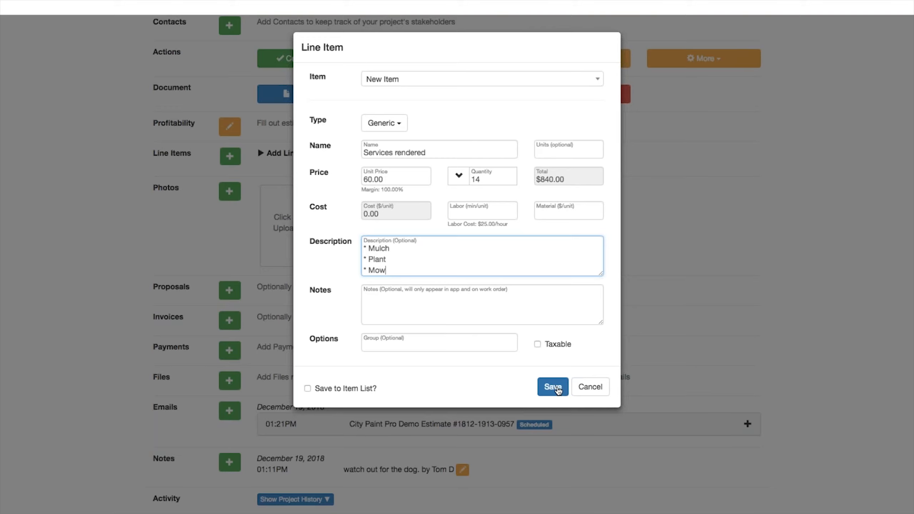
click(553, 387)
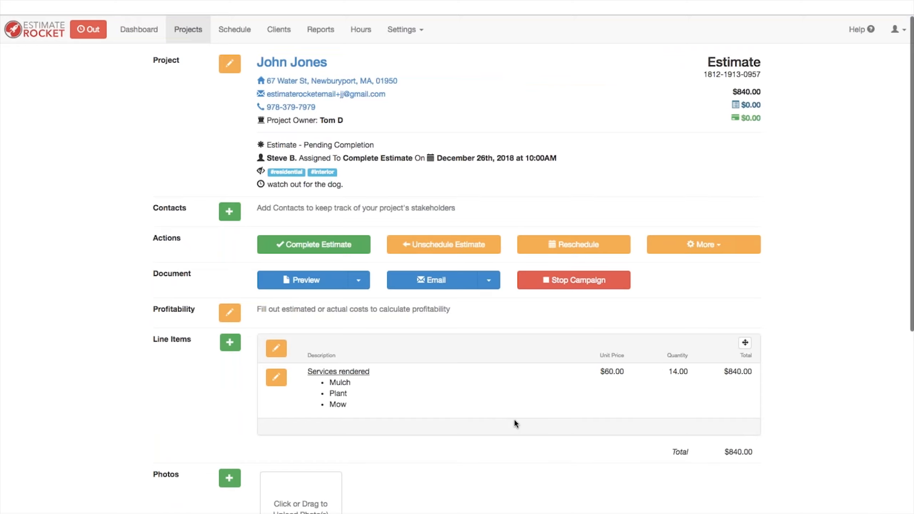
Step: Scroll below the Services rendered item and bring up the line-item template list again
scroll(514, 421, down, 3)
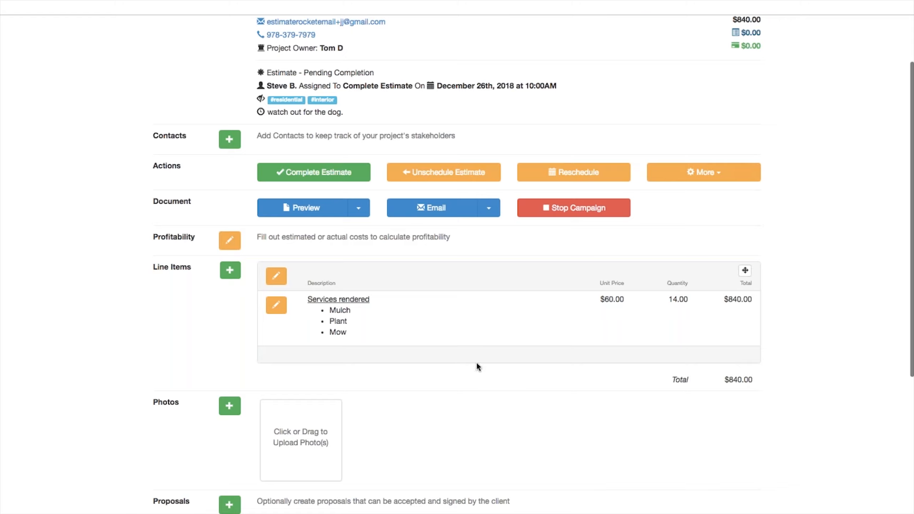
click(231, 273)
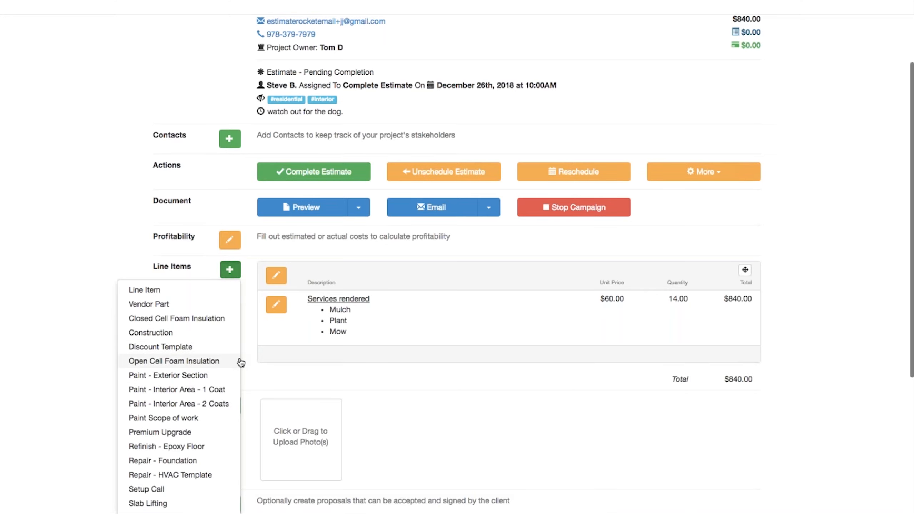
scroll(243, 339, down, 2)
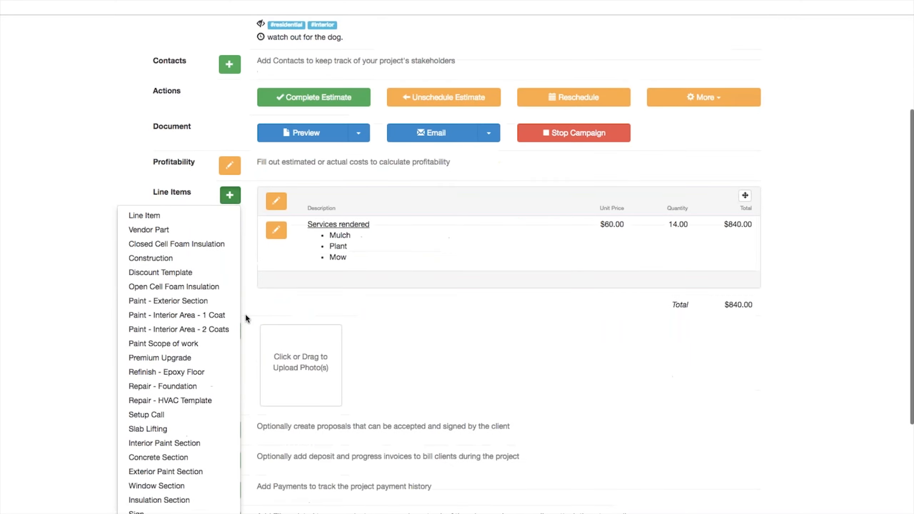
Step: Add a Paint - Interior Area - 2 Coats item named 'Living room'
click(169, 331)
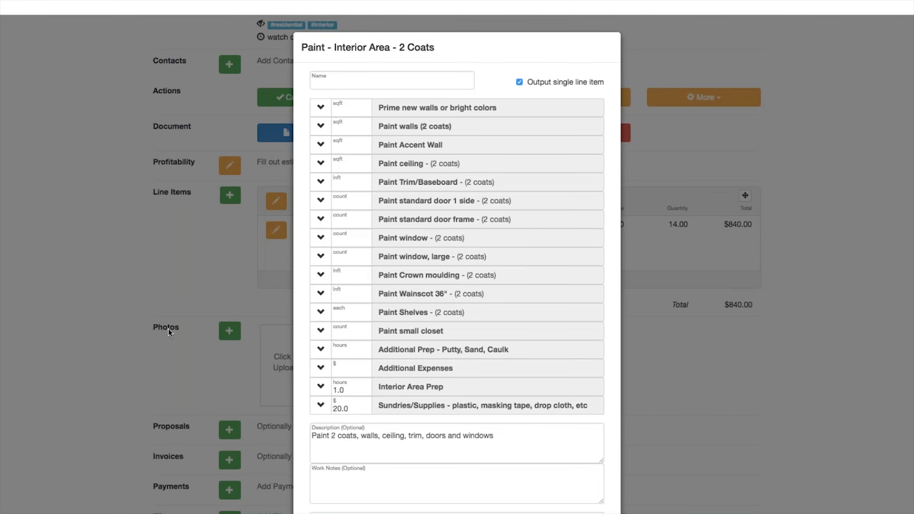
click(324, 80)
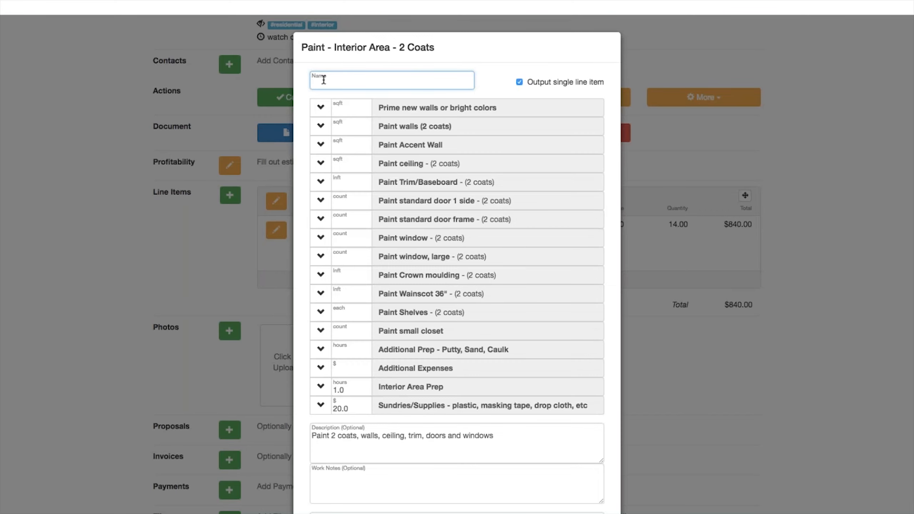
text(Living room)
click(293, 162)
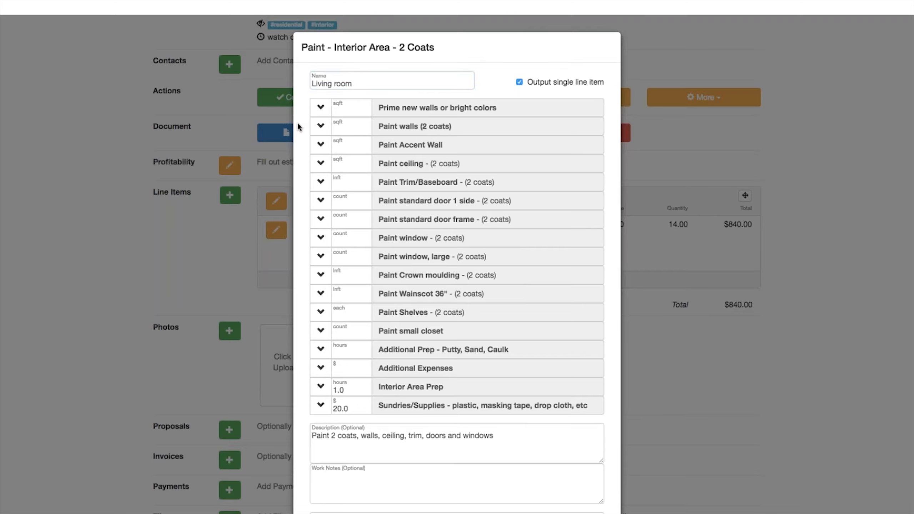
Step: Measure the walls from room dimensions 10 high by 18 × 14, giving 640 sqft
click(319, 127)
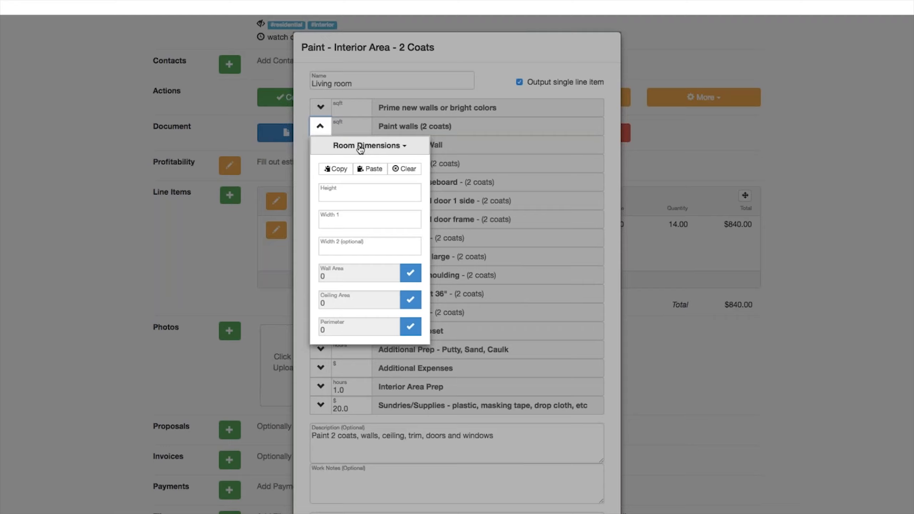
click(360, 146)
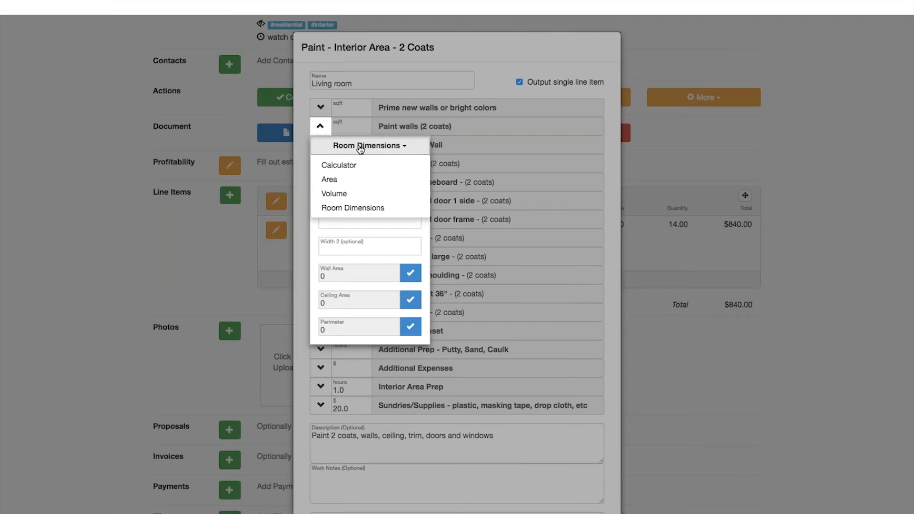
click(336, 208)
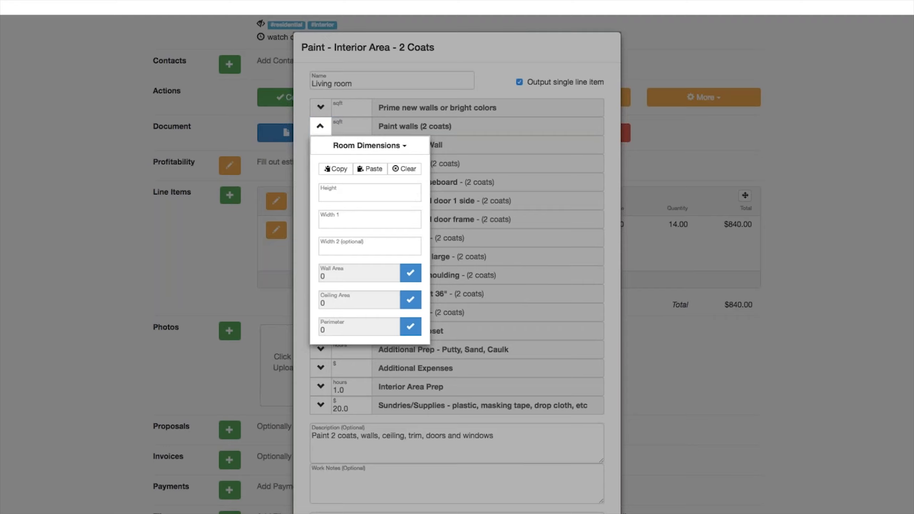
click(328, 194)
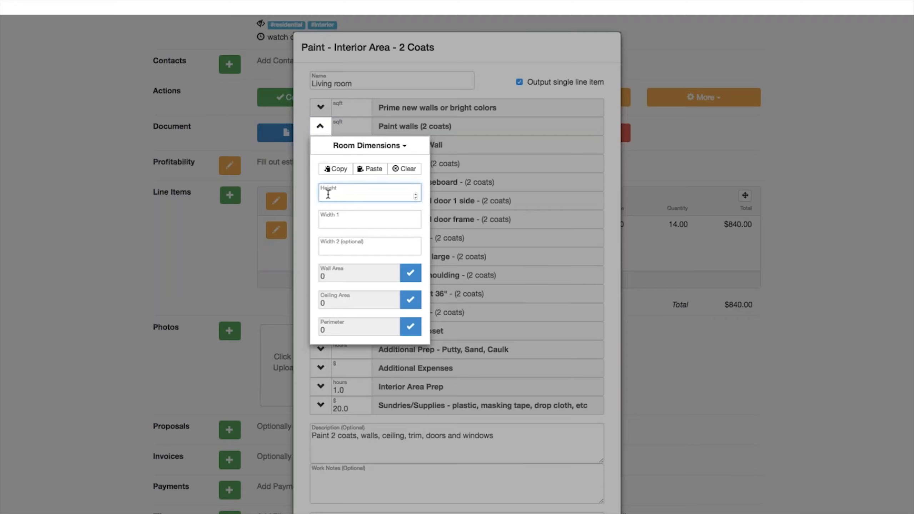
text(10)
click(348, 221)
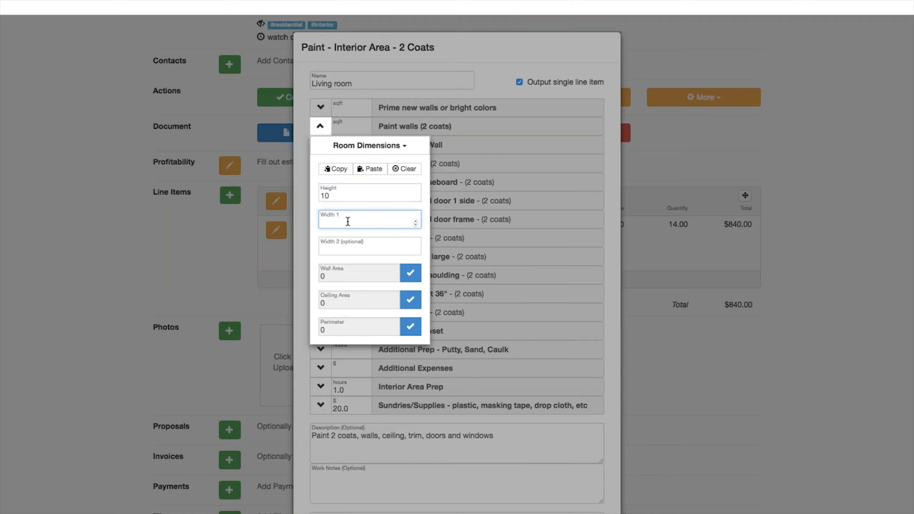
text(18)
click(348, 248)
text(-214)
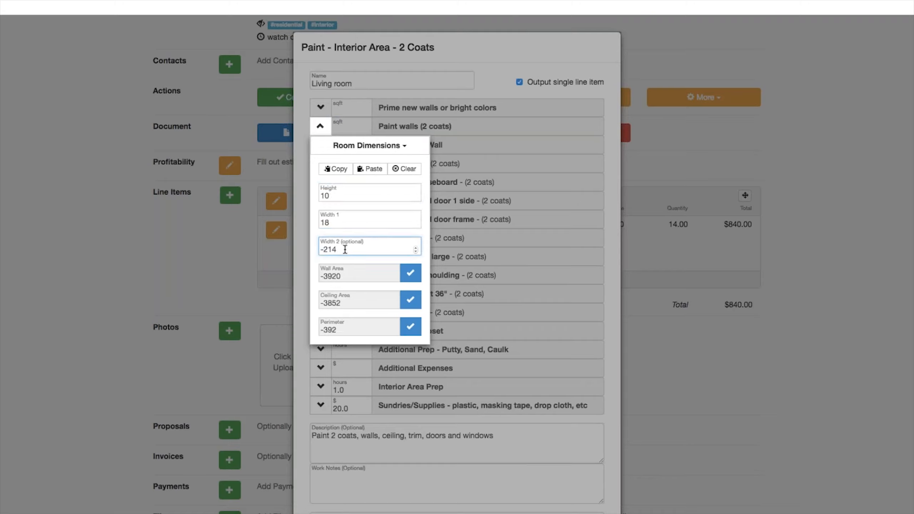
drag(345, 249, 318, 249)
text(14)
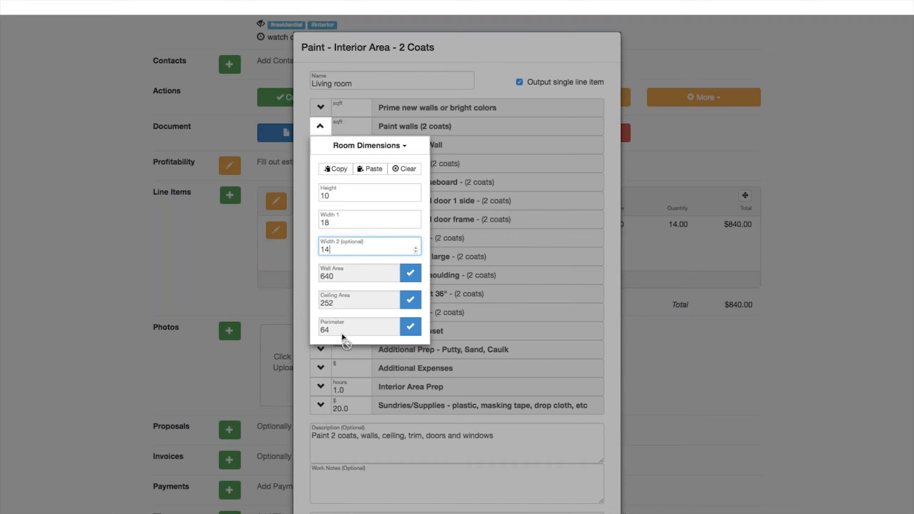
click(335, 169)
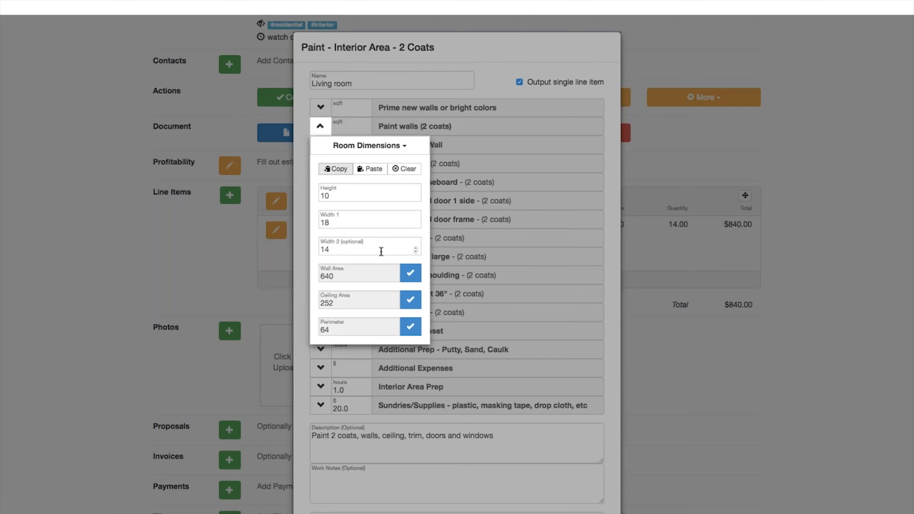
click(409, 275)
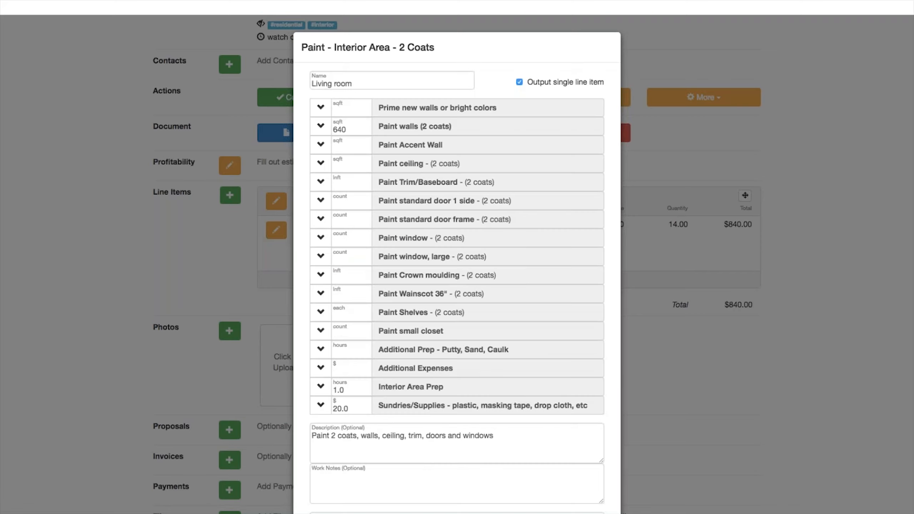
Step: Paste the room dimensions into ceiling (252 sqft) and trim/baseboard (64 lnft)
click(321, 163)
click(369, 208)
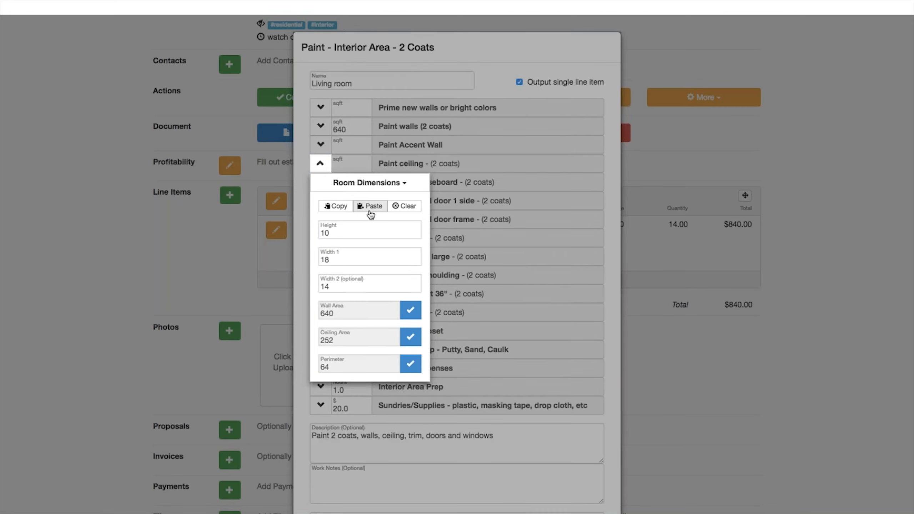
click(411, 337)
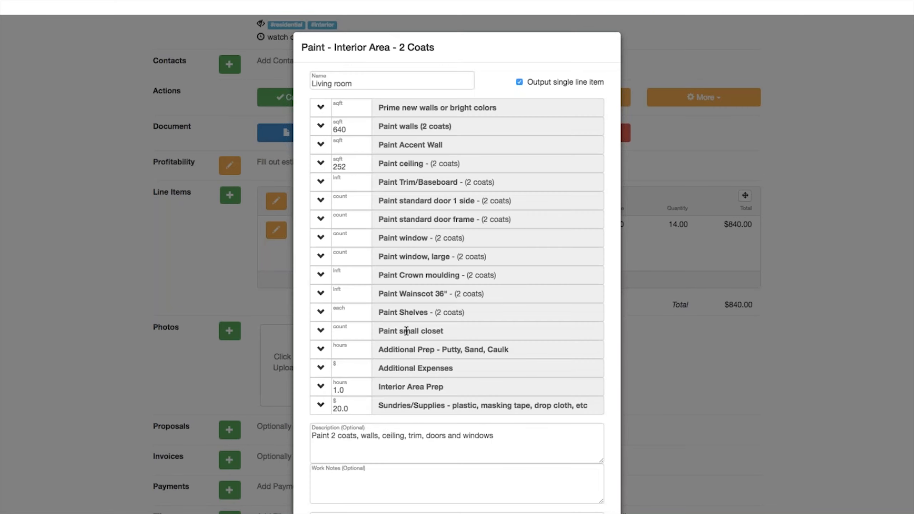
click(320, 182)
click(373, 225)
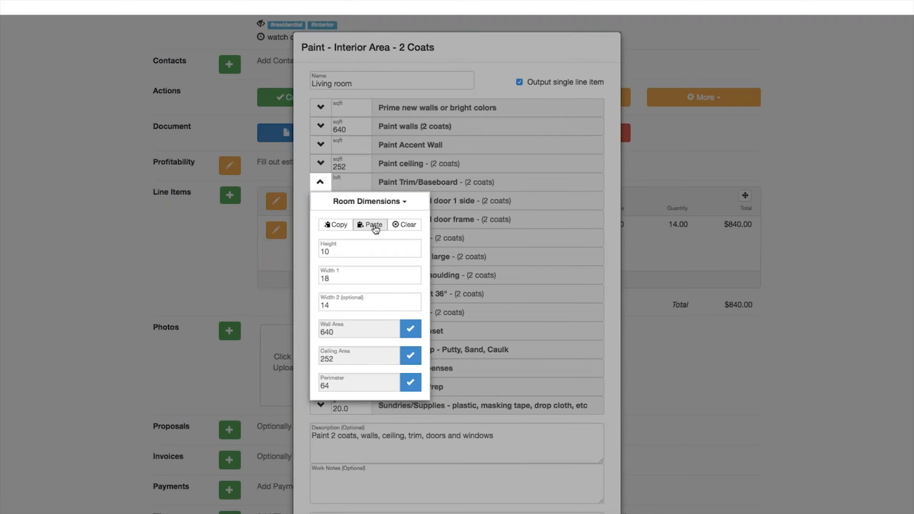
click(411, 383)
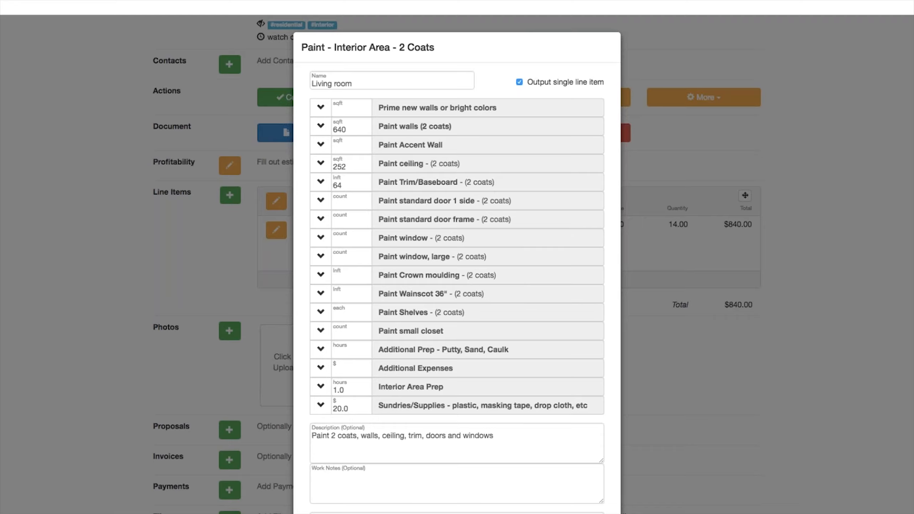
Step: Enter 2 doors one side, 2 door frames, 2 windows and 4 large windows
click(337, 203)
text(2)
click(342, 222)
text(2)
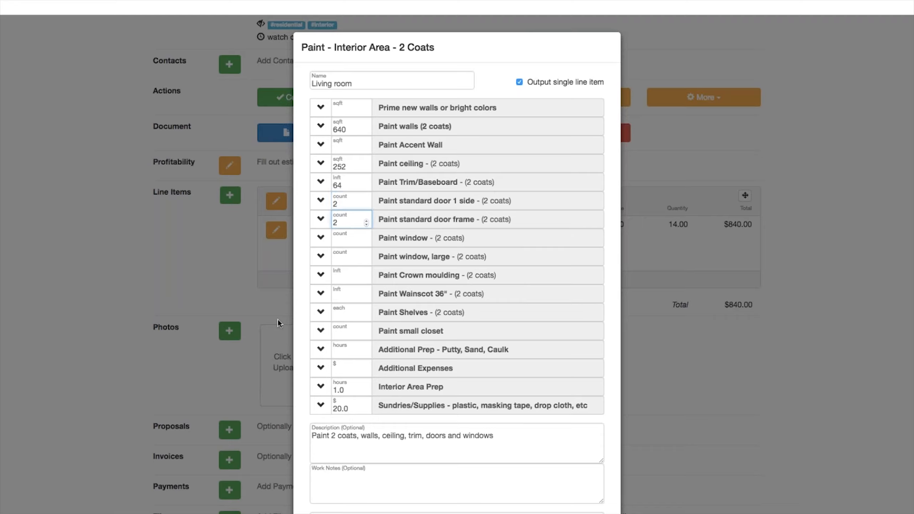
click(345, 242)
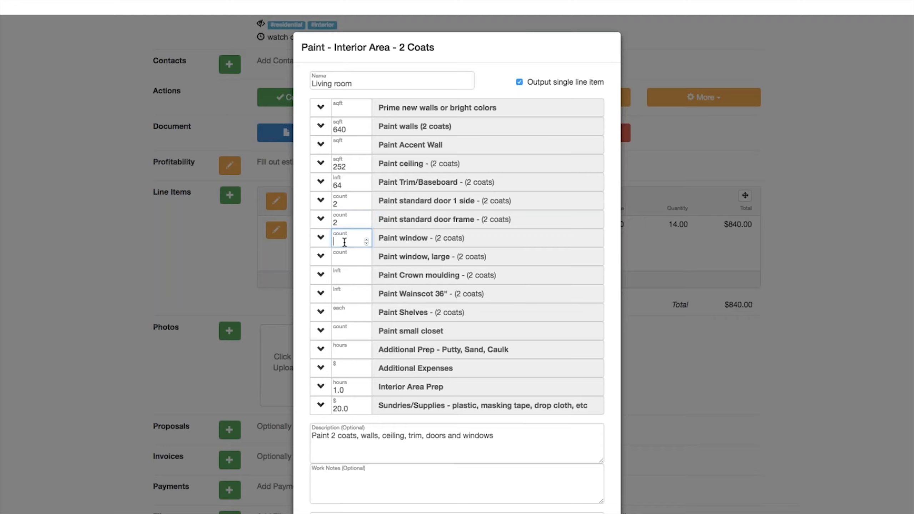
text(2)
click(342, 261)
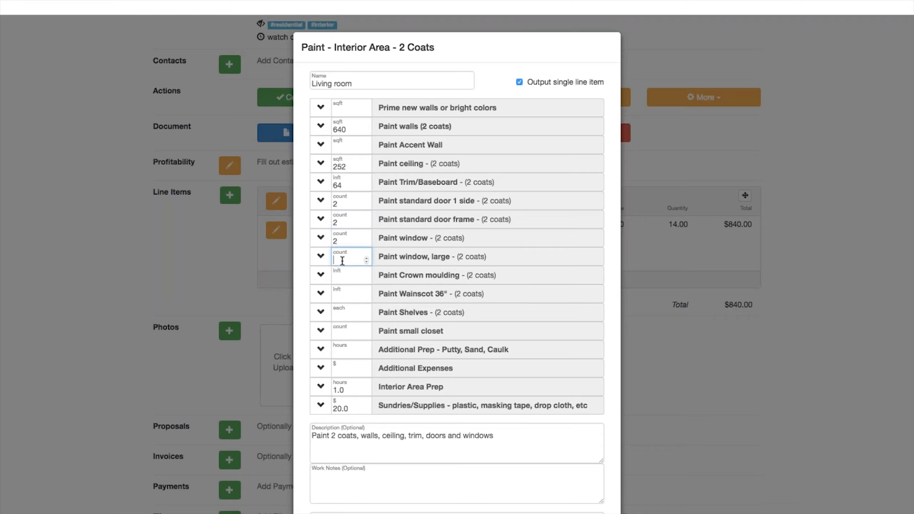
text(4)
Step: Add $250 additional expenses and fill Wainscot 36" from the pasted room perimeter
click(346, 372)
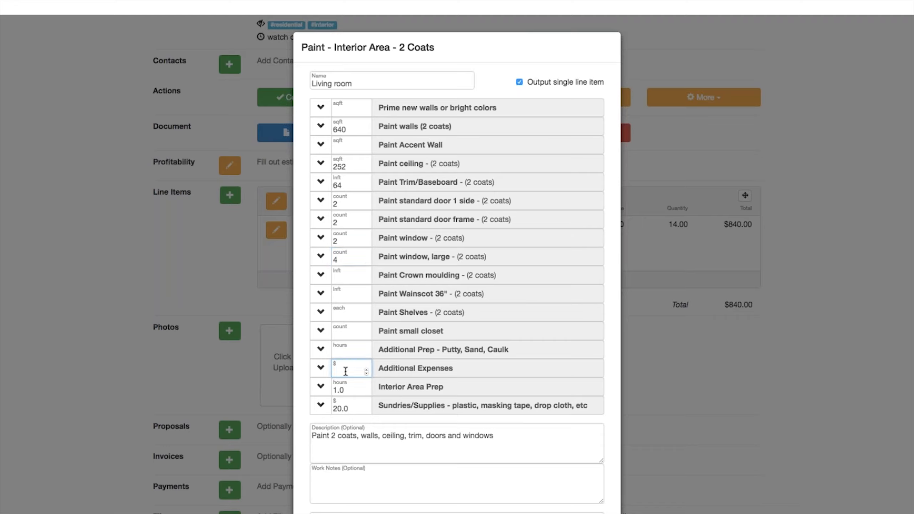
text(250)
click(347, 296)
click(320, 293)
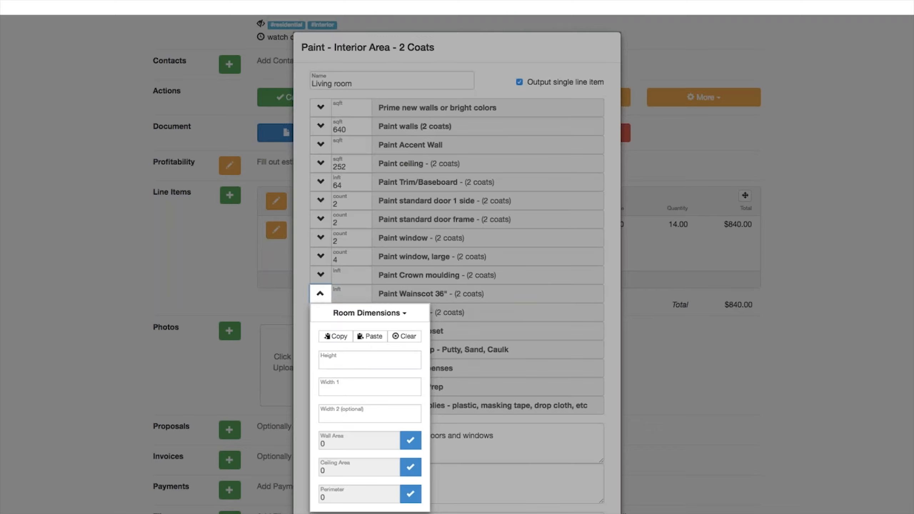
click(374, 338)
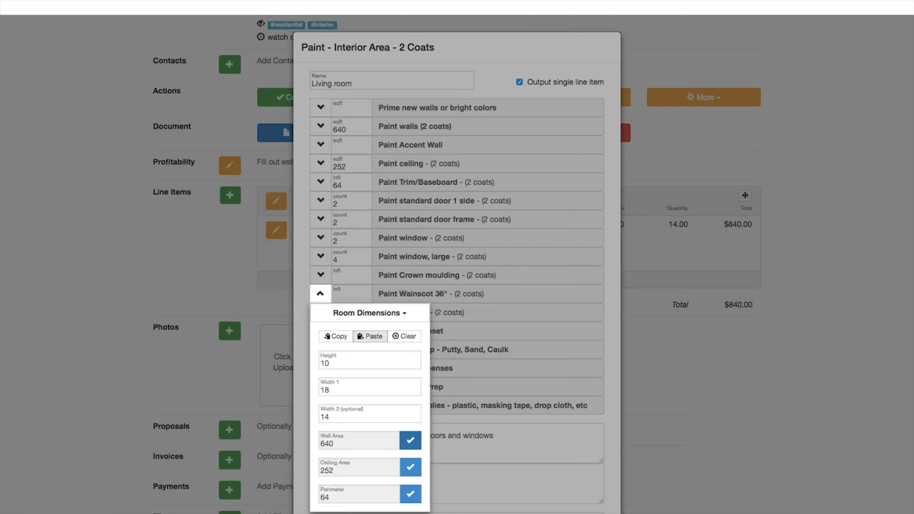
click(411, 494)
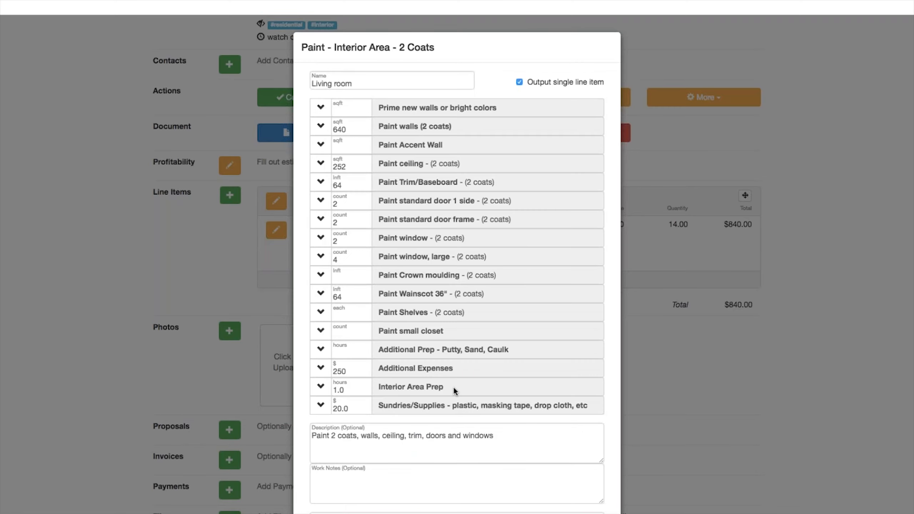
Step: Append 'wainscot' to the description and save the Living room item at $2,734.99
scroll(452, 388, down, 3)
click(499, 368)
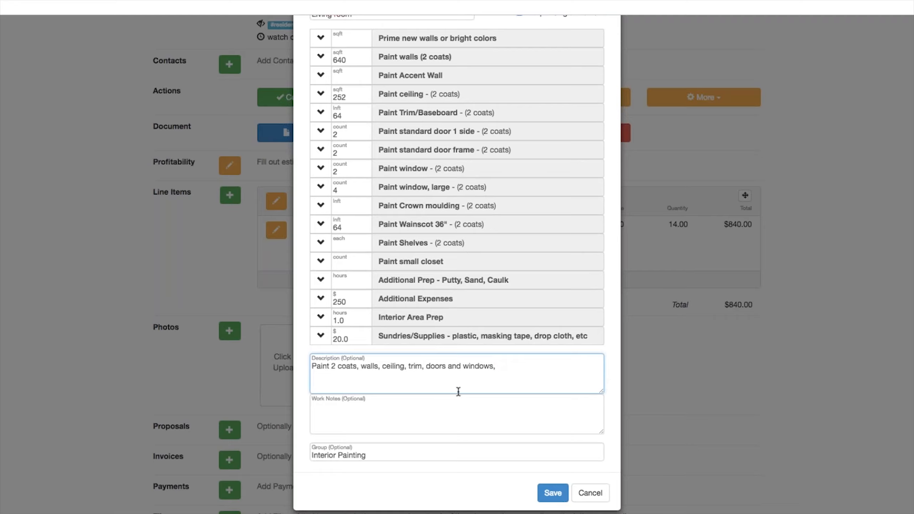
text(wainscor)
key(BackSpace)
text(t)
click(553, 493)
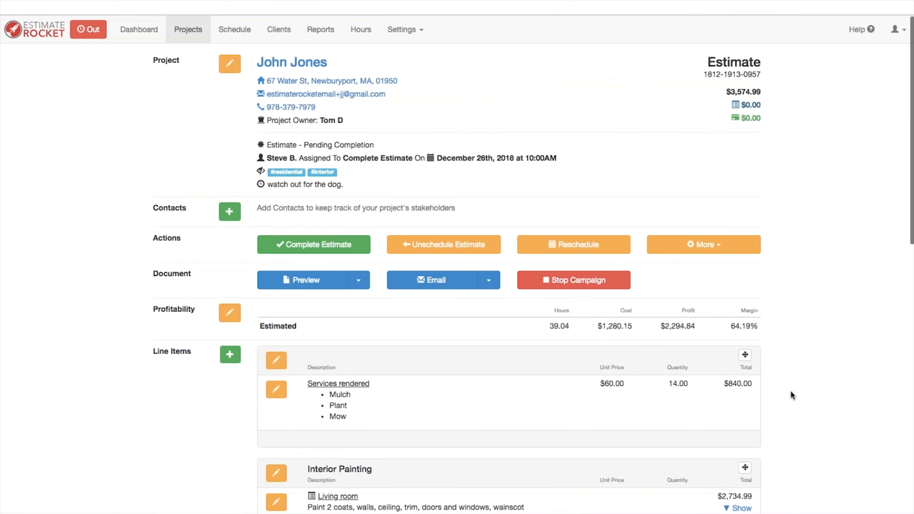
scroll(791, 393, down, 5)
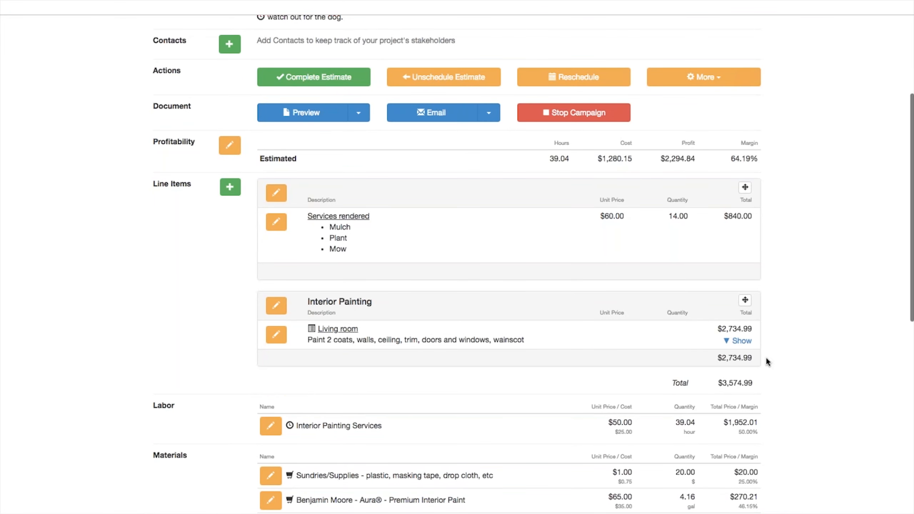
scroll(765, 358, down, 2)
scroll(342, 310, down, 2)
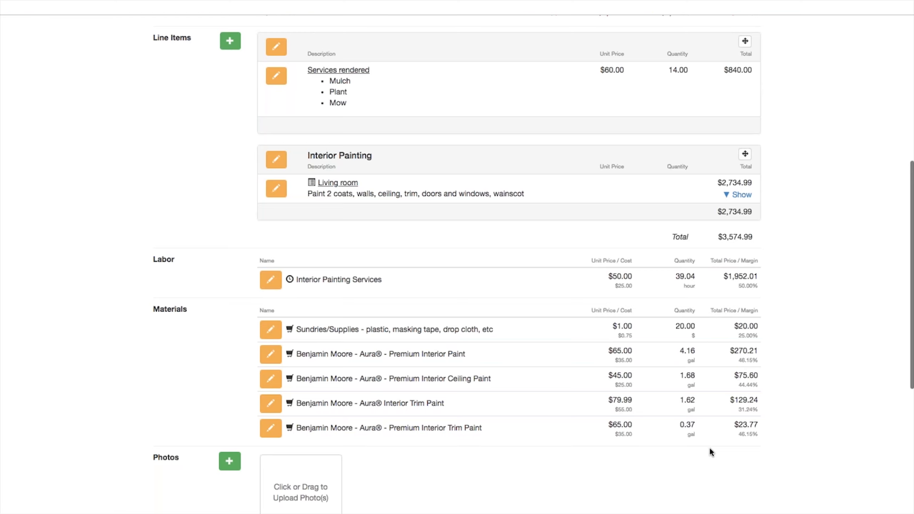
scroll(711, 450, up, 2)
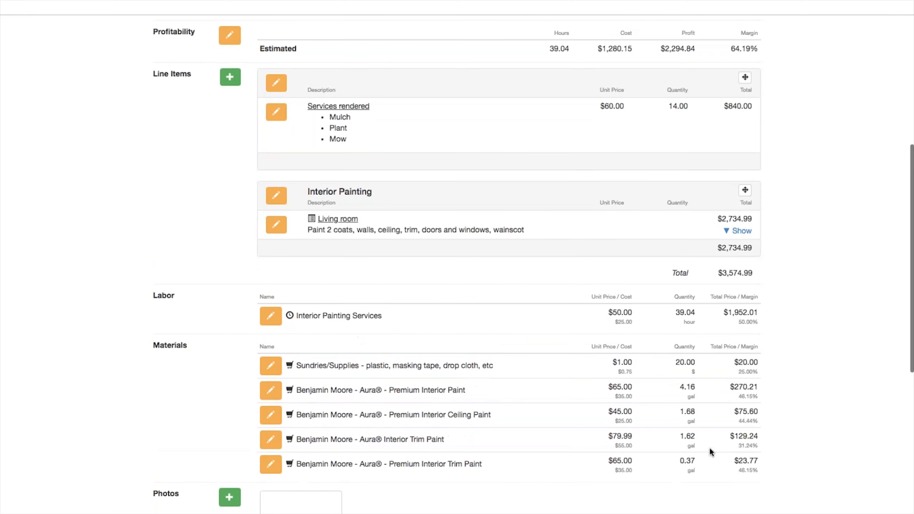
scroll(709, 448, up, 5)
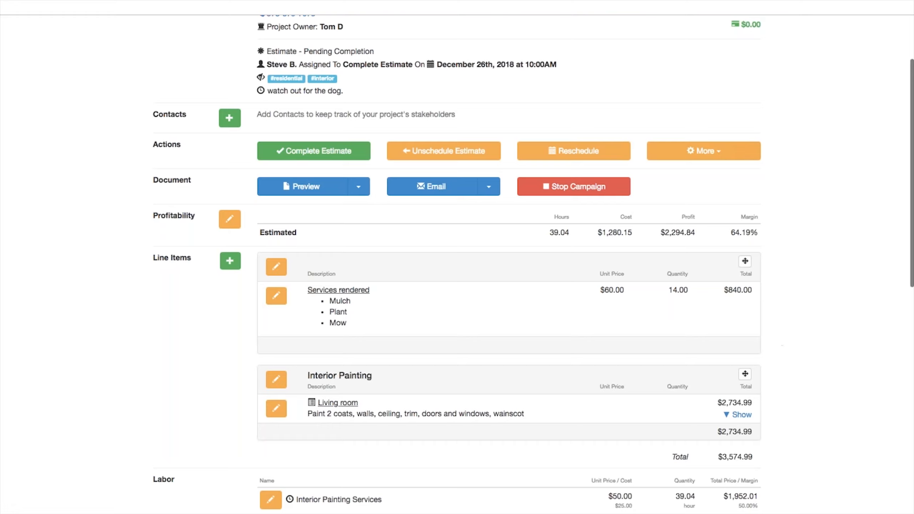
Step: Add the Paint Scope of work item with quantity 1
click(230, 261)
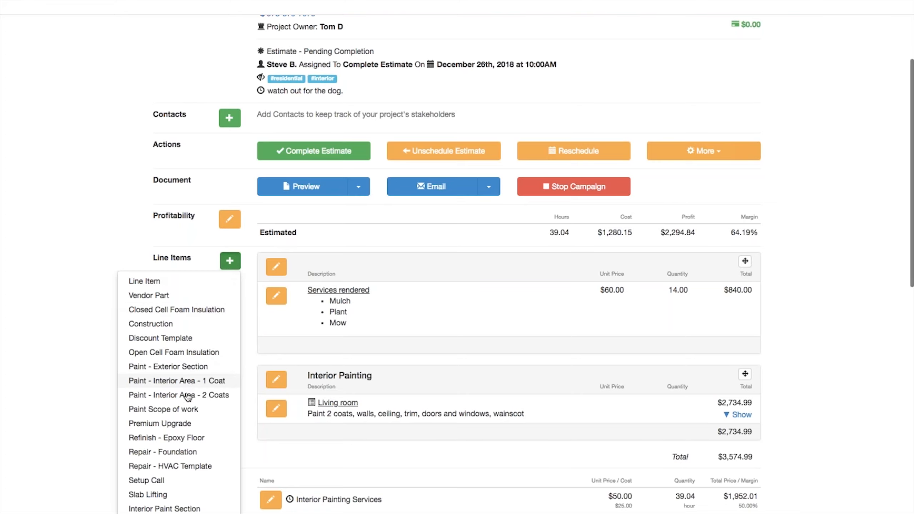
click(158, 411)
text(1)
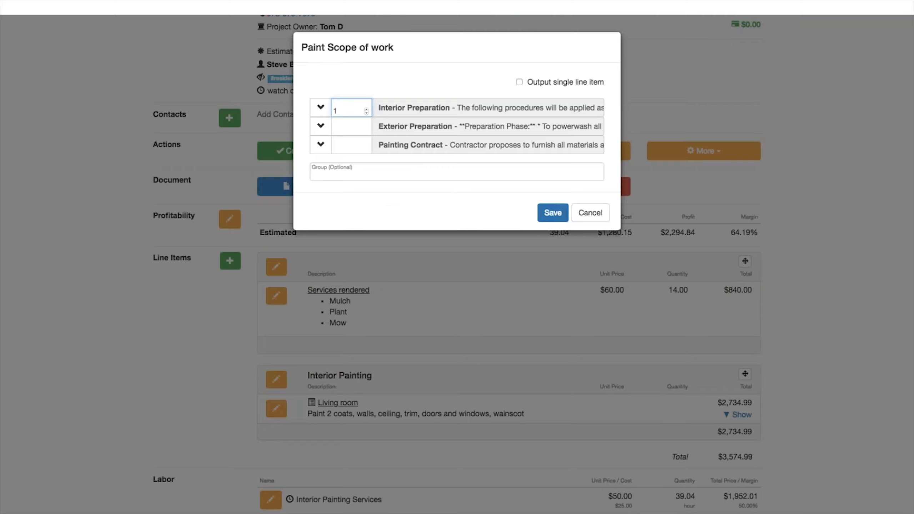
click(549, 212)
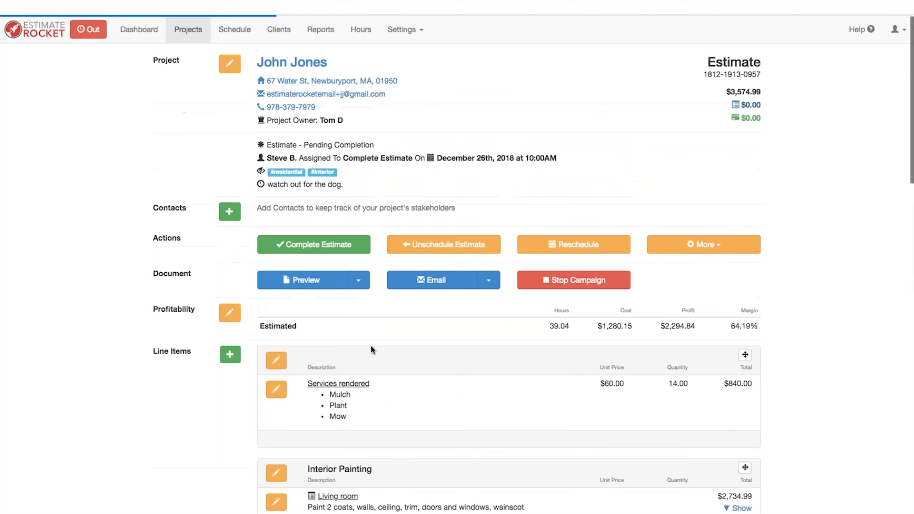
Step: Move the Scope of work group to the top and delete the Services rendered group
scroll(383, 377, down, 10)
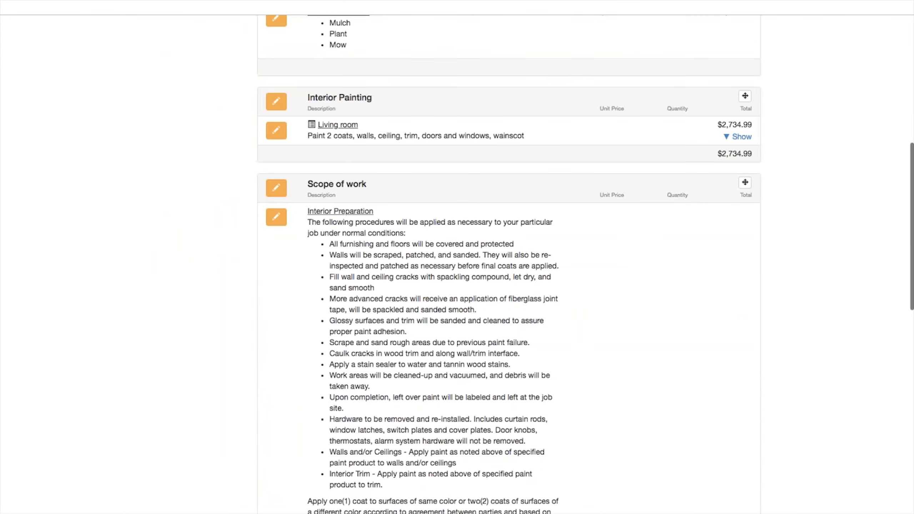
drag(700, 164, 708, 15)
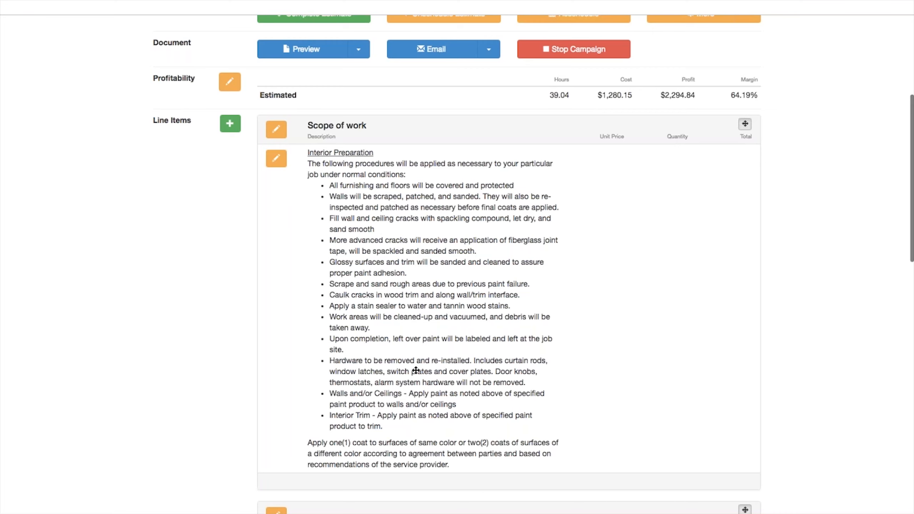
scroll(416, 371, up, 5)
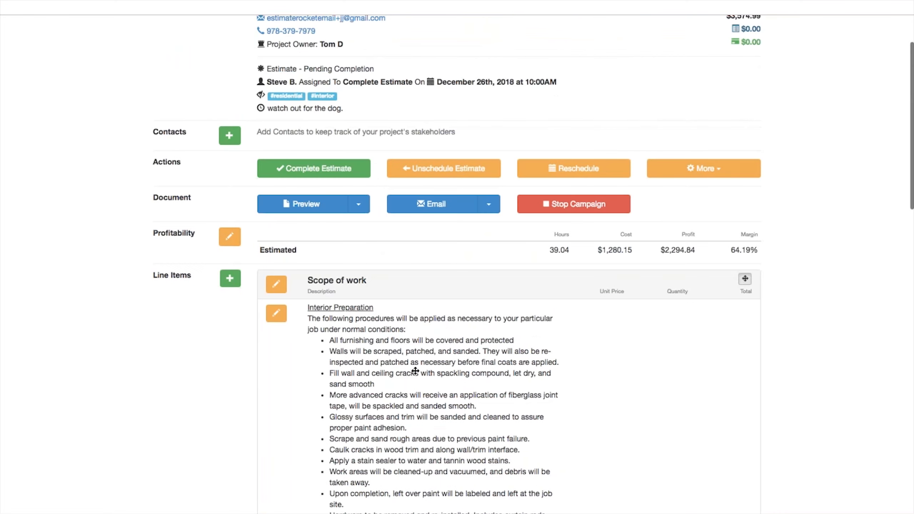
scroll(415, 371, down, 14)
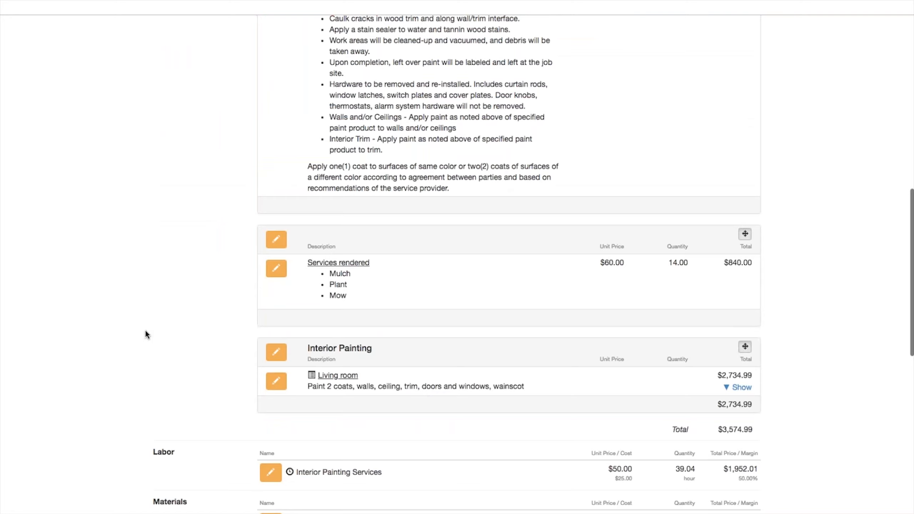
click(276, 239)
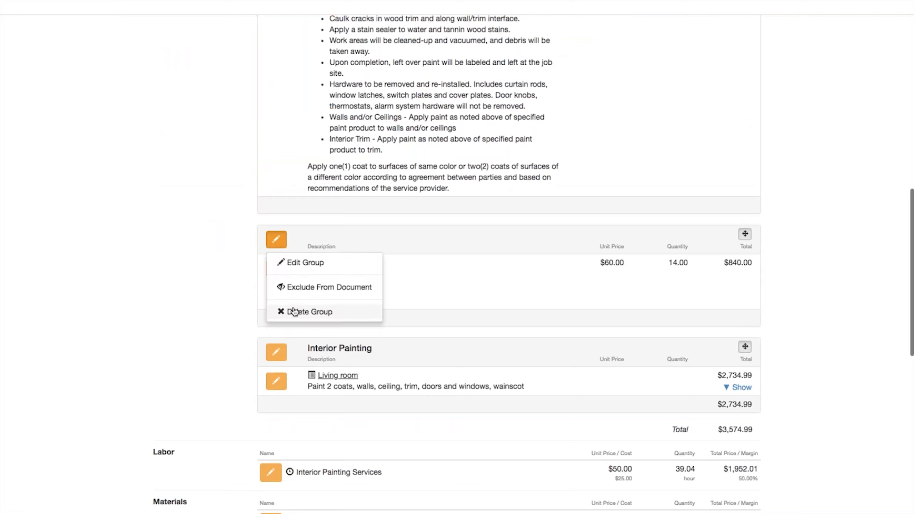
click(549, 49)
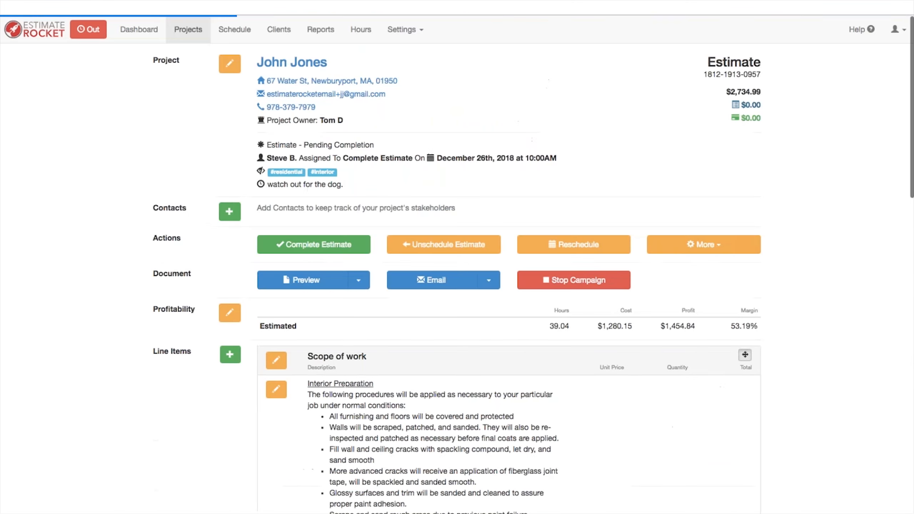
Step: Scroll the estimate PDF preview down to the signature line, close it, and scroll the project page
scroll(469, 258, down, 1)
scroll(431, 270, down, 5)
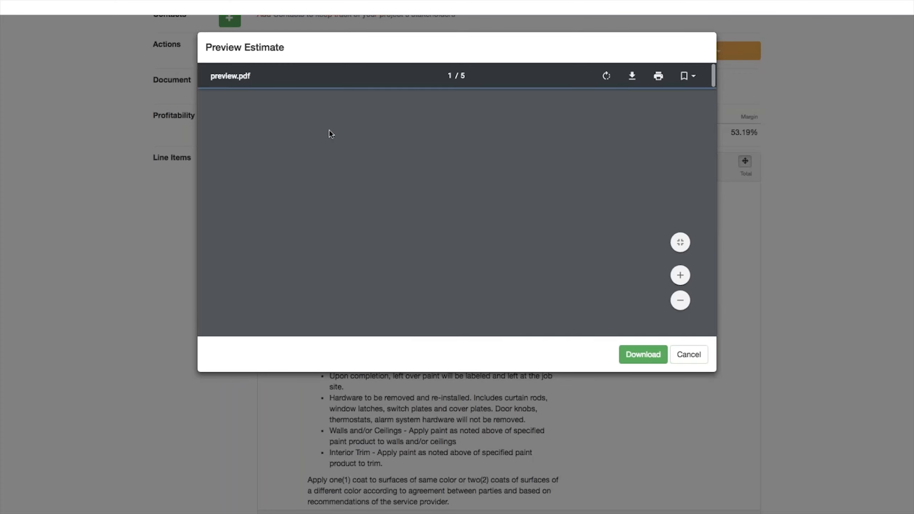
scroll(390, 169, down, 1)
scroll(389, 169, down, 4)
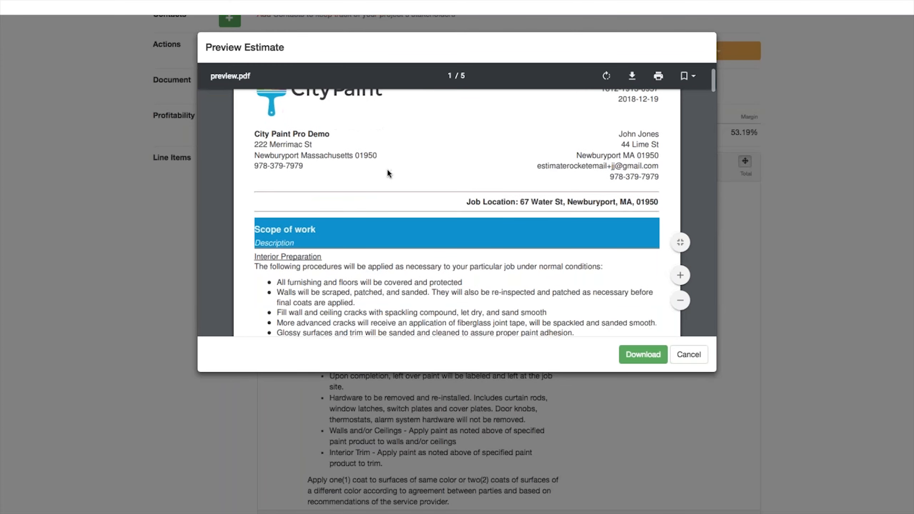
scroll(387, 169, down, 6)
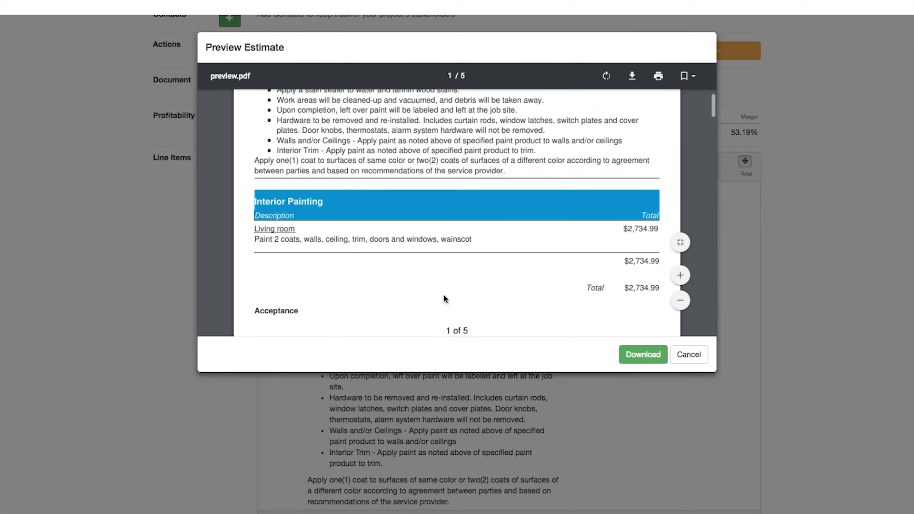
scroll(443, 294, down, 6)
scroll(442, 252, down, 7)
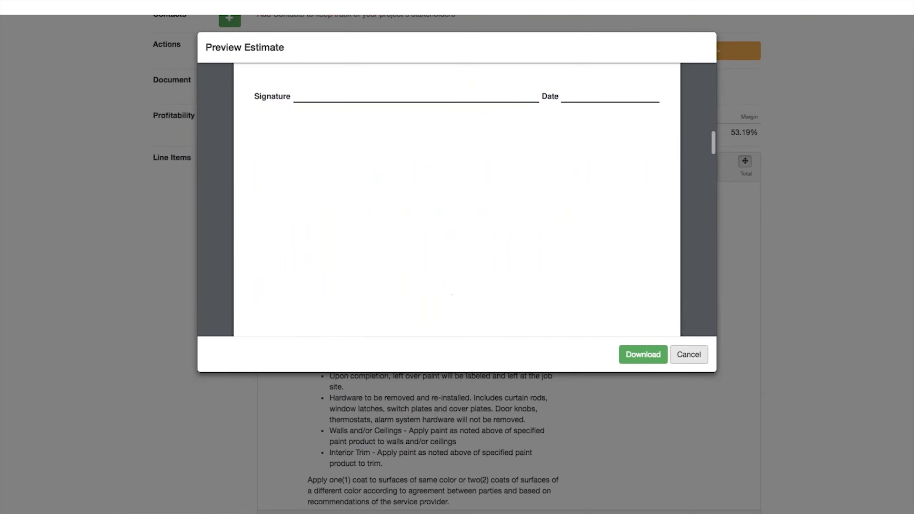
click(689, 354)
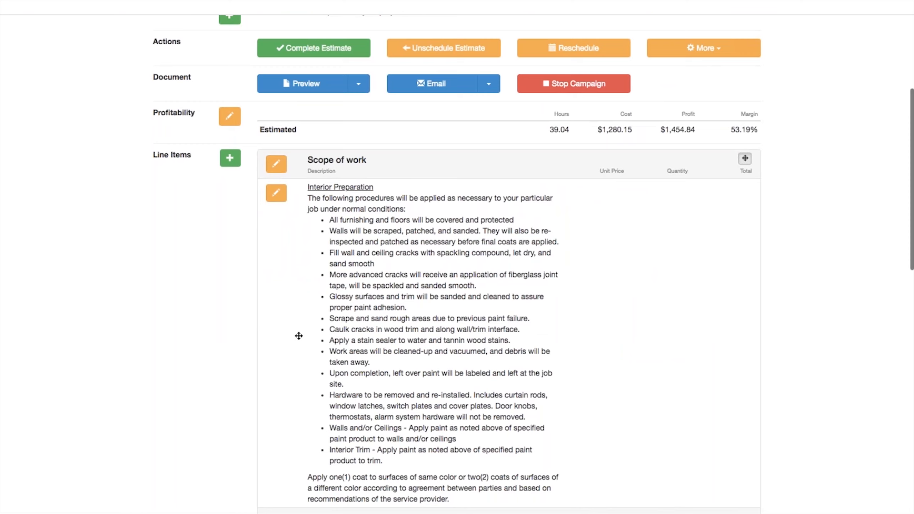
scroll(299, 336, down, 15)
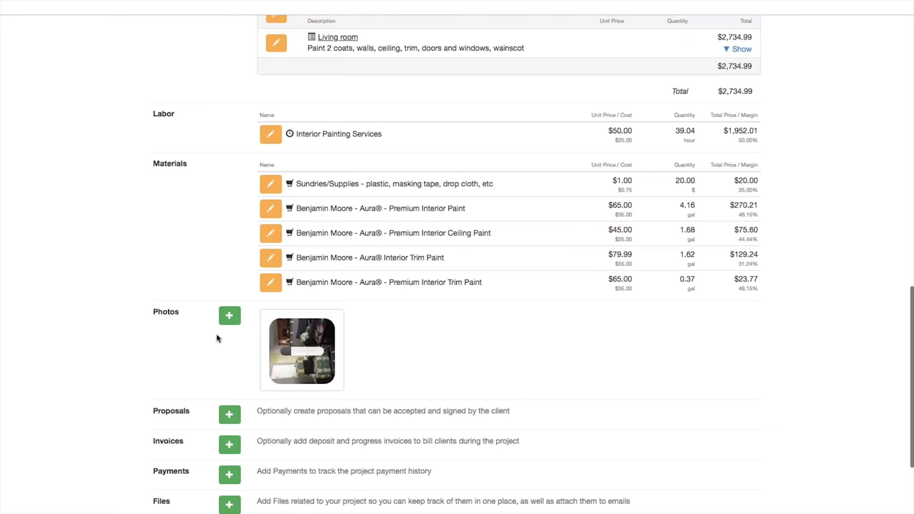
Step: Open and cancel the Photos + dialog, then scroll back to the project page top
click(229, 316)
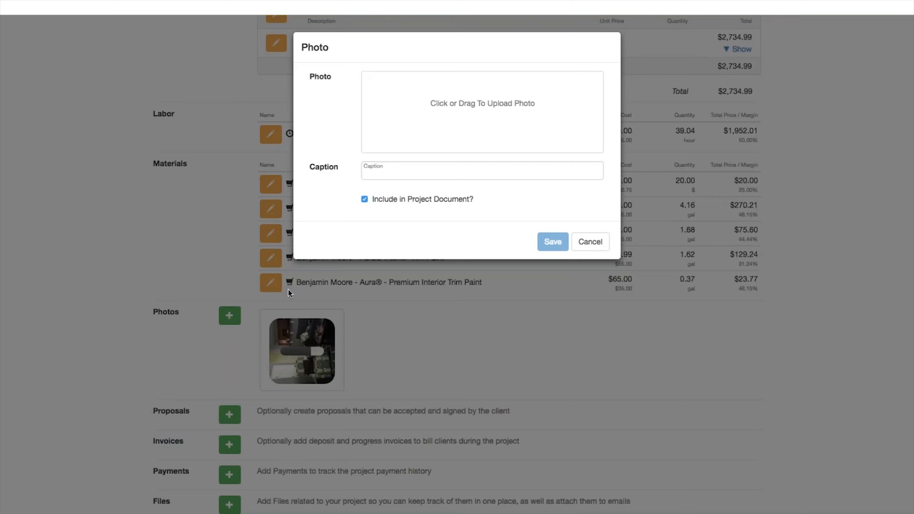
click(591, 242)
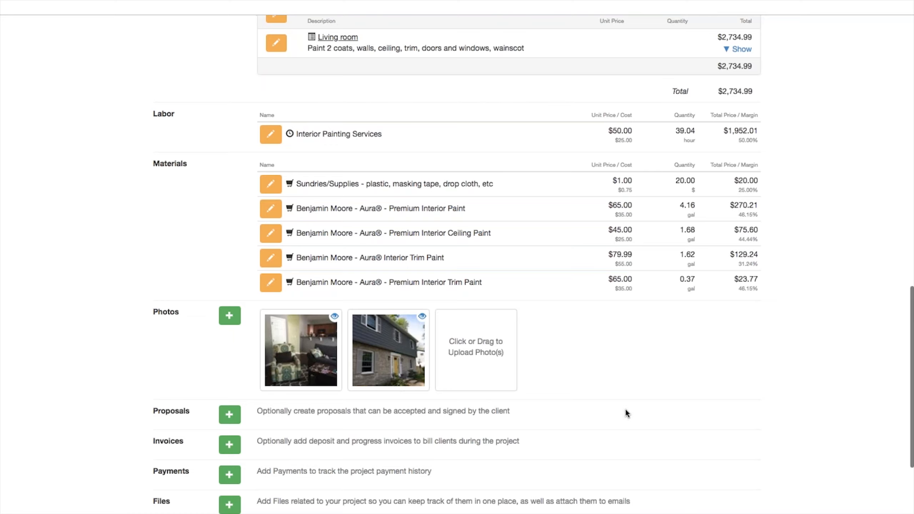
scroll(620, 428, up, 15)
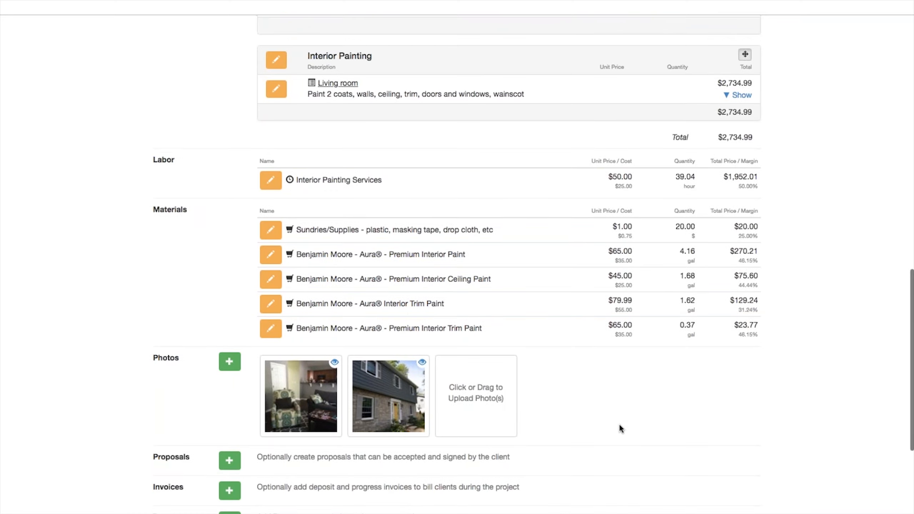
scroll(495, 409, up, 3)
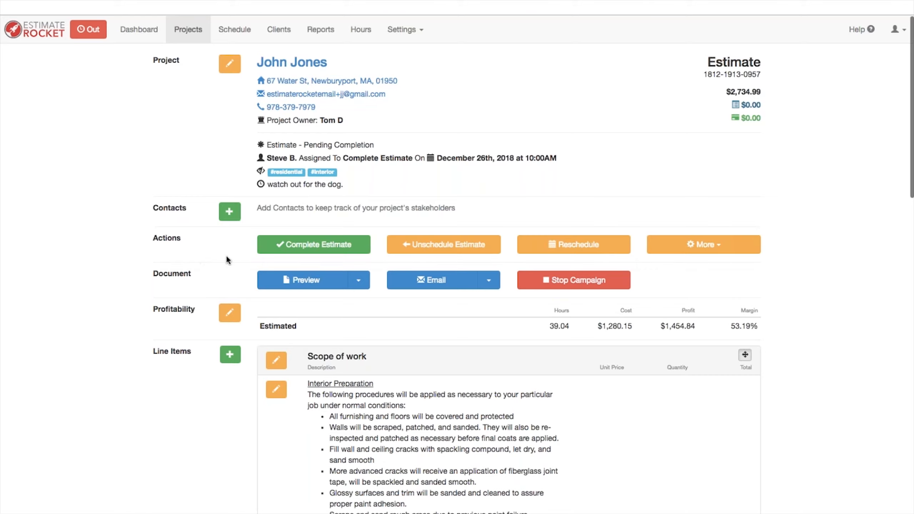
Step: Complete the estimate, assigning a staff member to follow up 12/26/2018 with note 'Estimate went great.'
click(296, 246)
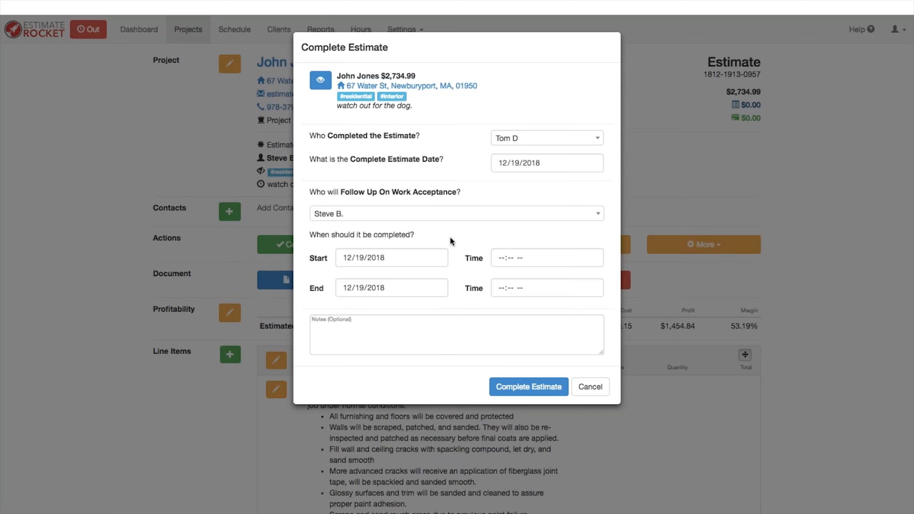
click(433, 214)
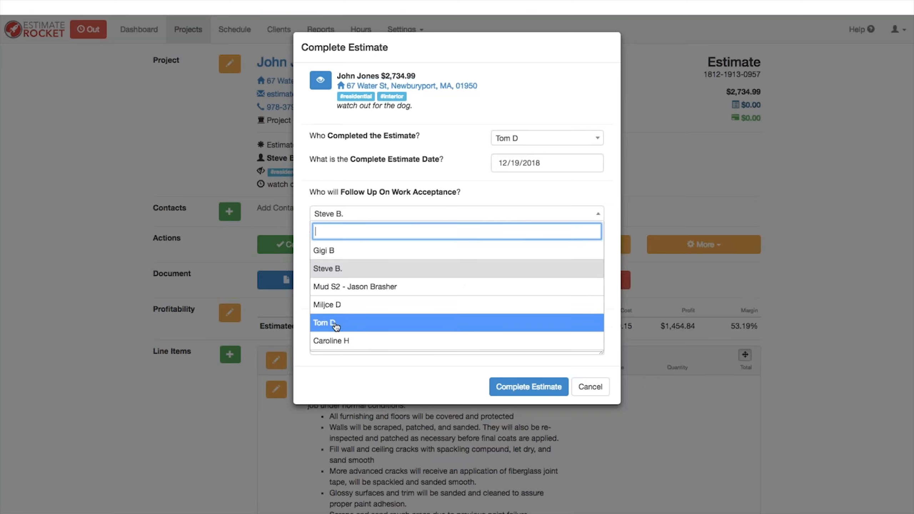
click(335, 325)
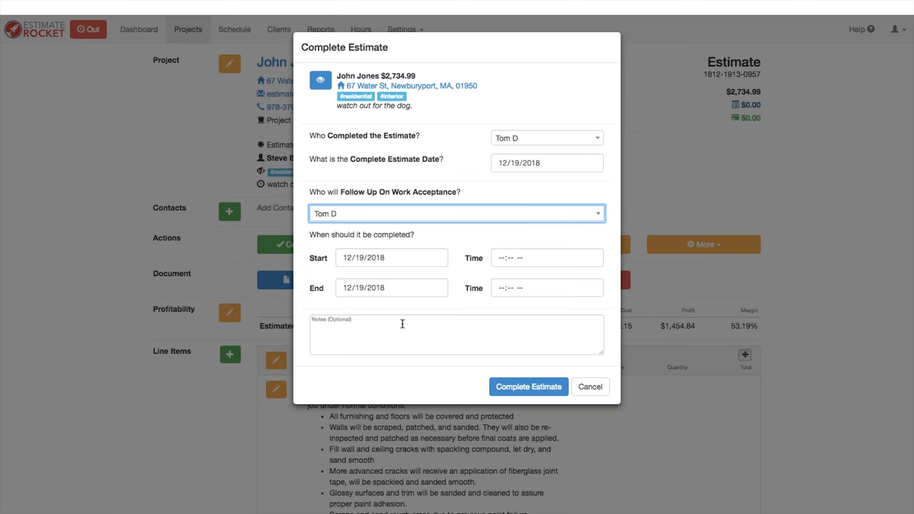
key(Tab)
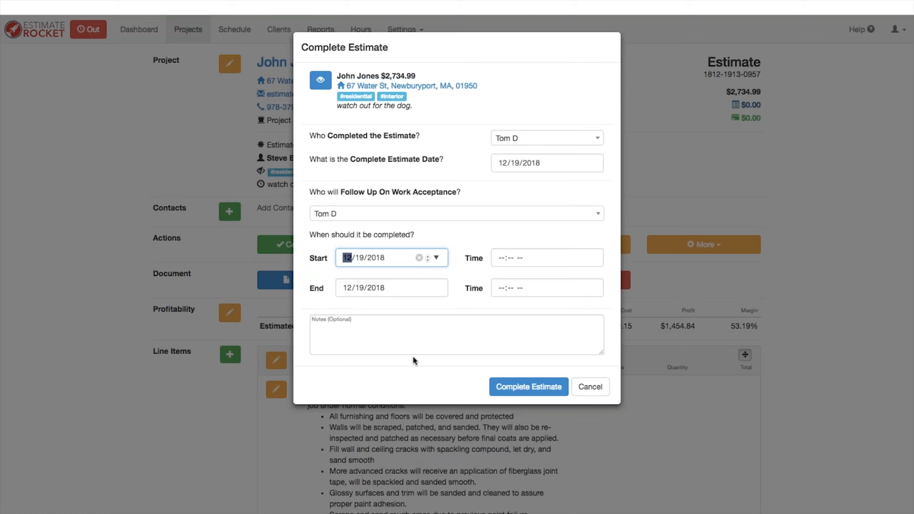
click(408, 354)
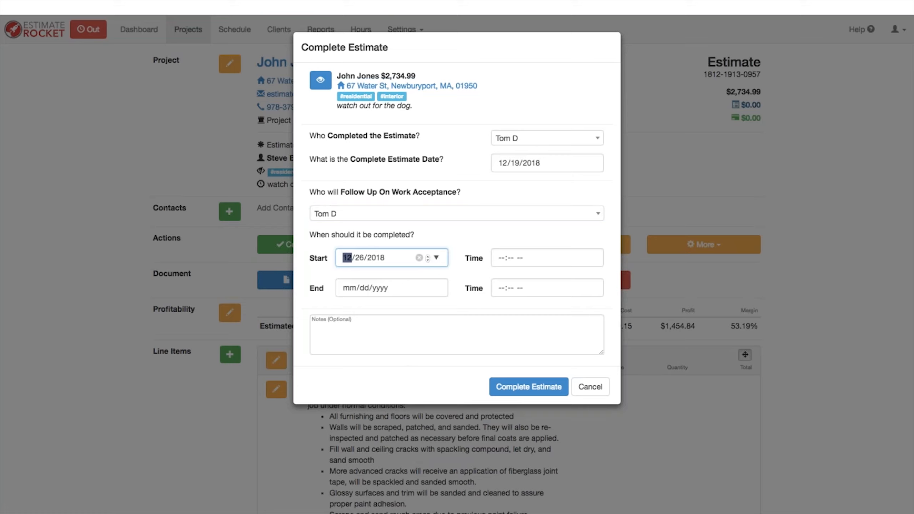
click(387, 351)
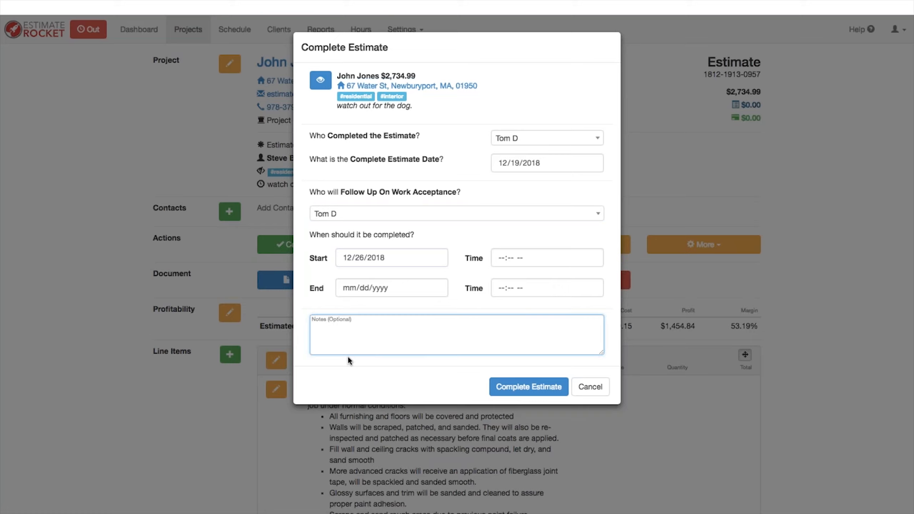
text(Estimate went great.)
click(545, 388)
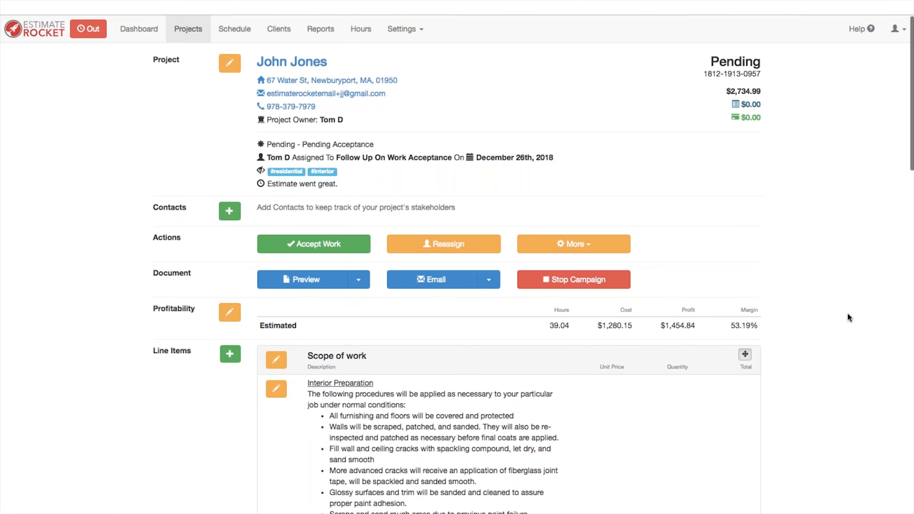
scroll(850, 319, down, 15)
scroll(843, 327, down, 9)
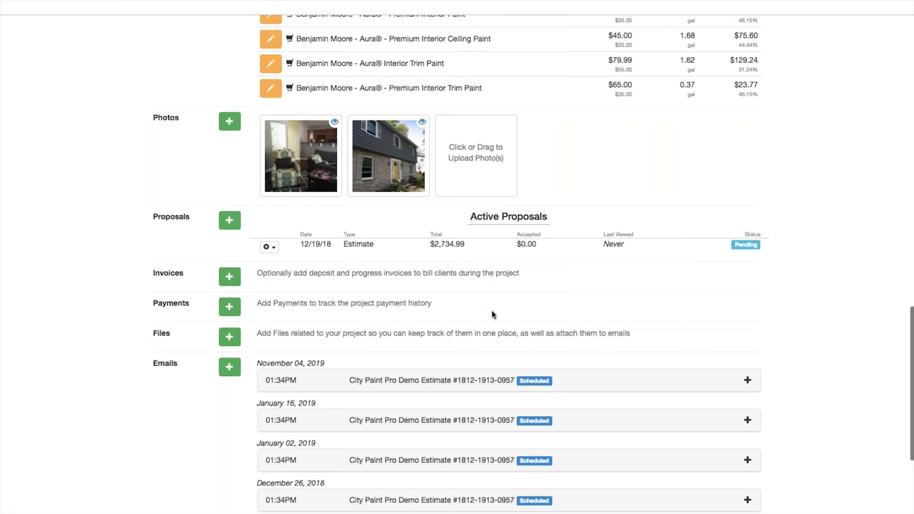
scroll(492, 309, up, 15)
scroll(500, 316, up, 3)
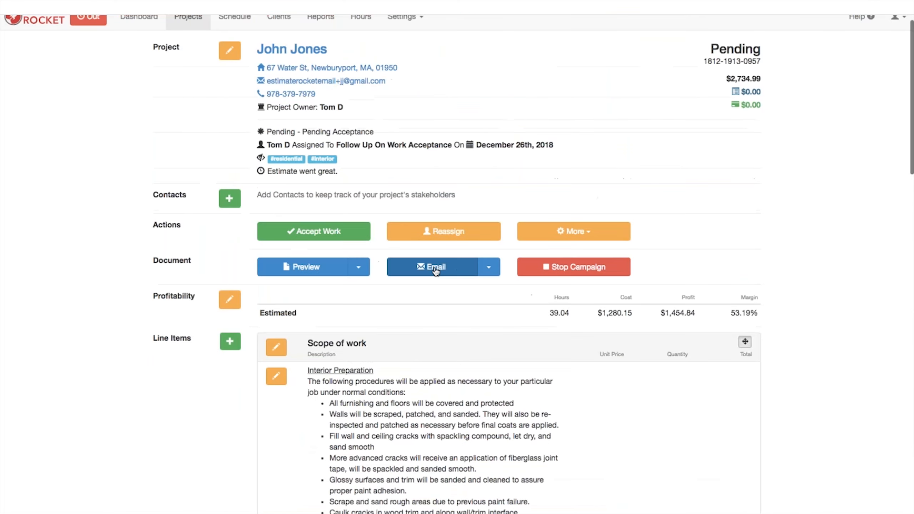
Step: Send the Basic Estimate Template email with the client removed, leaving only the sender as recipient
click(436, 268)
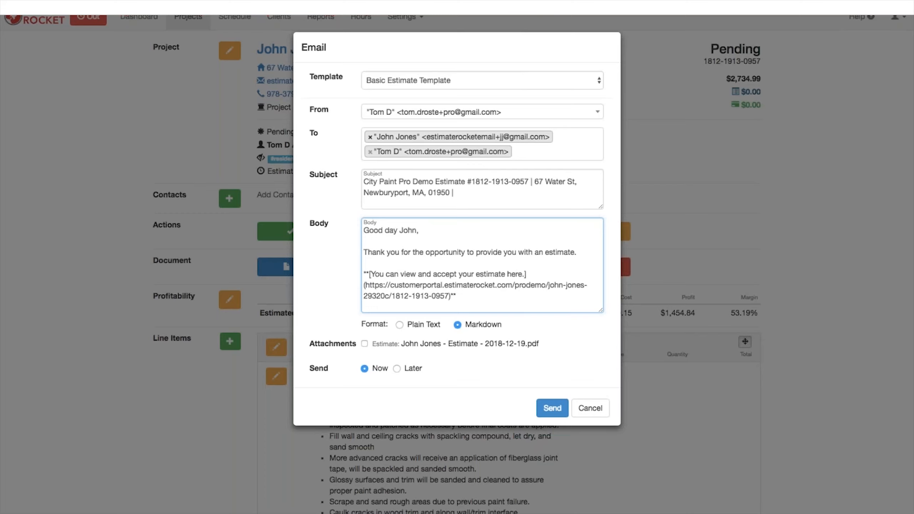
click(371, 138)
click(370, 138)
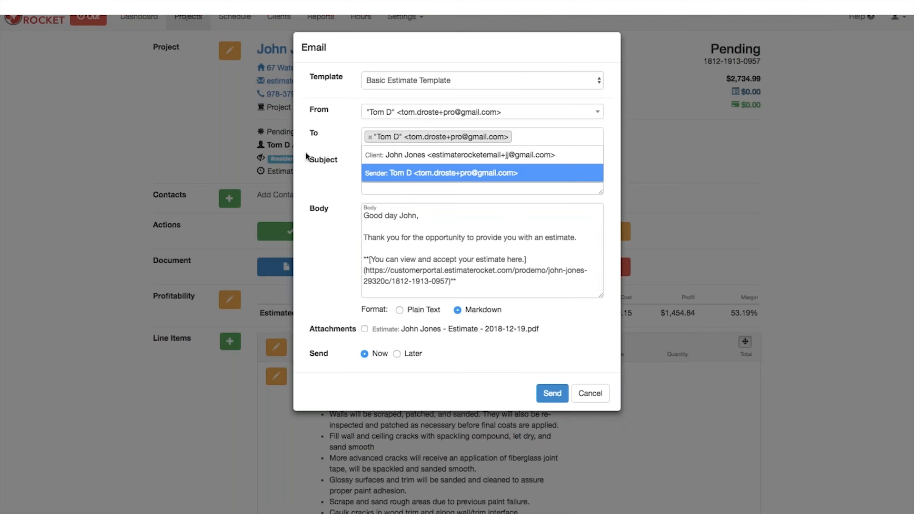
click(382, 218)
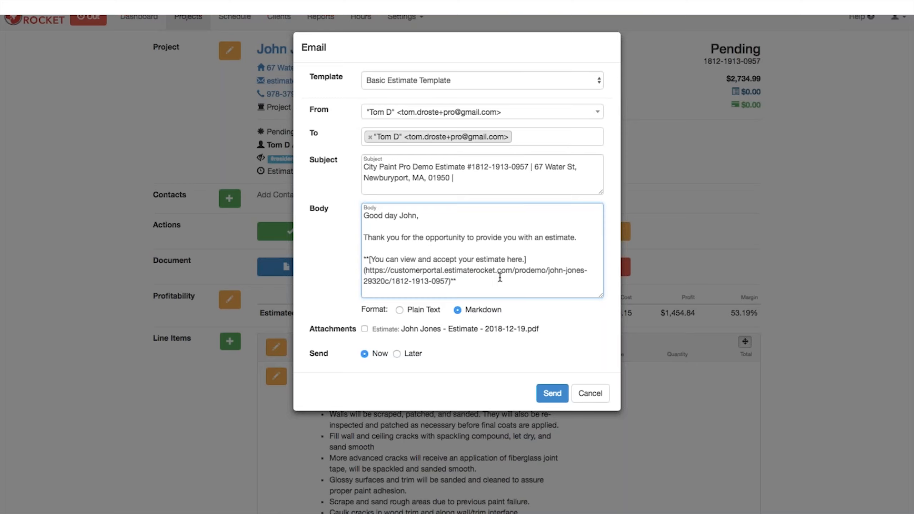
click(552, 394)
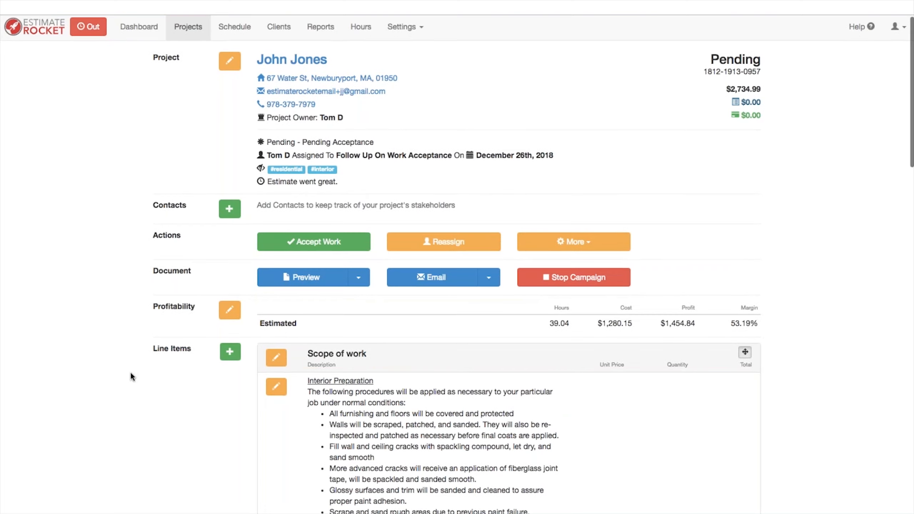
Step: Scroll down to the Dec 19 estimate email and open its view-and-accept estimate link
scroll(131, 376, down, 10)
scroll(136, 373, down, 10)
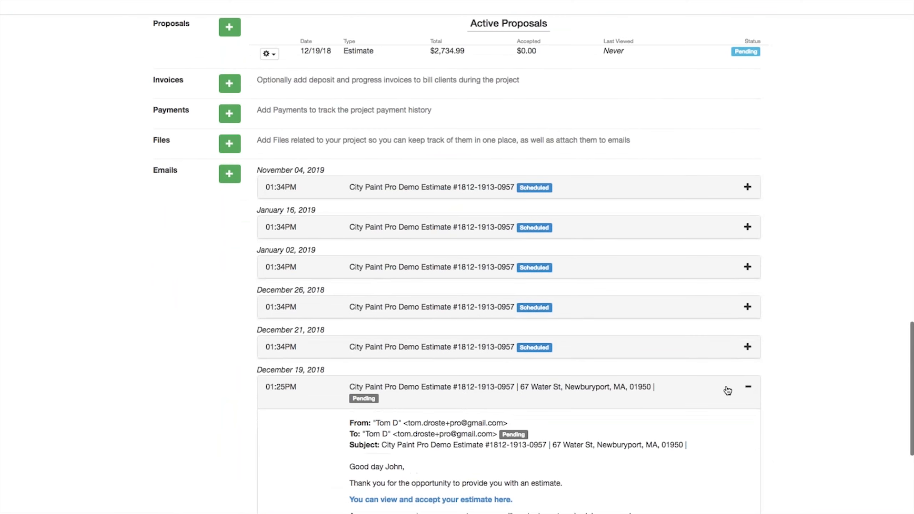
scroll(521, 371, down, 4)
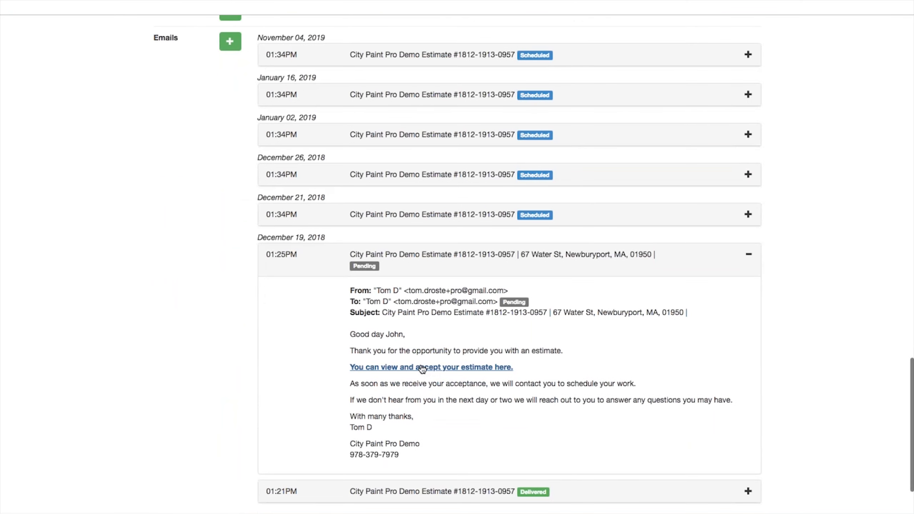
right_click(423, 368)
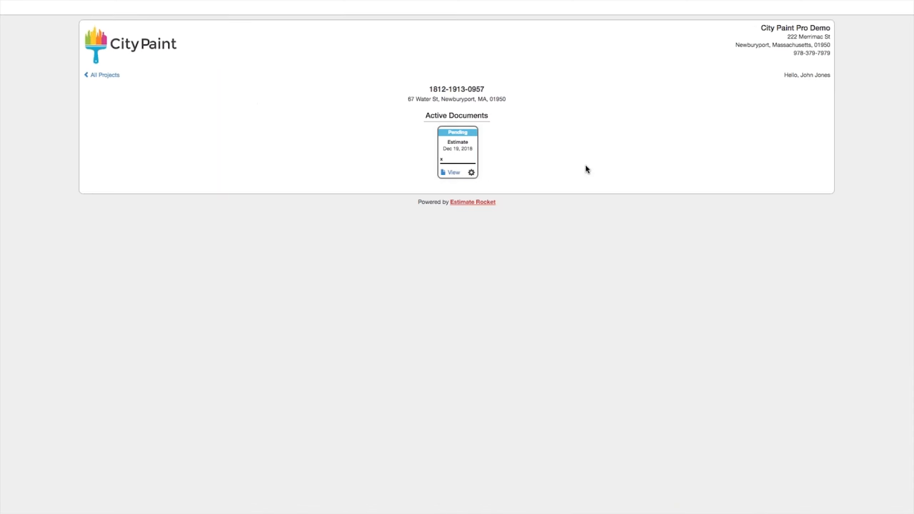
Step: Open the pending estimate and review its scope of work and $2,734.99 Living room painting total
click(454, 148)
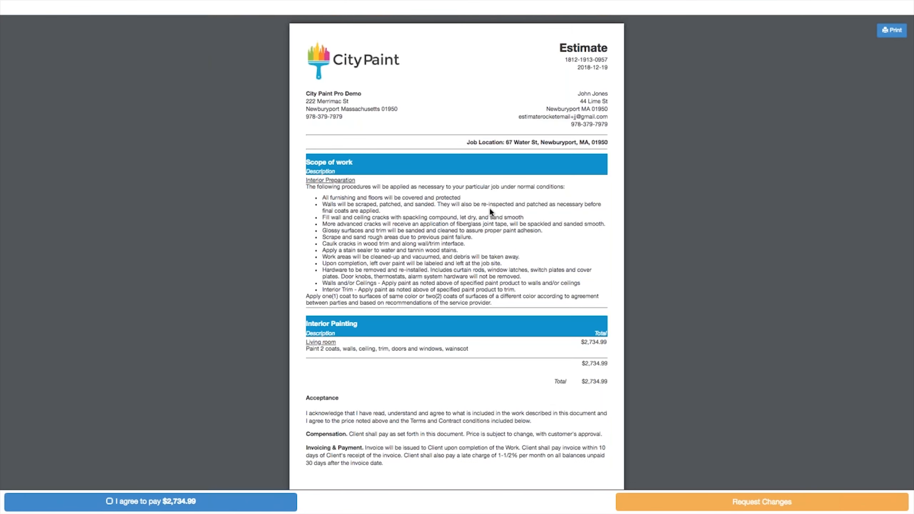
scroll(490, 211, down, 2)
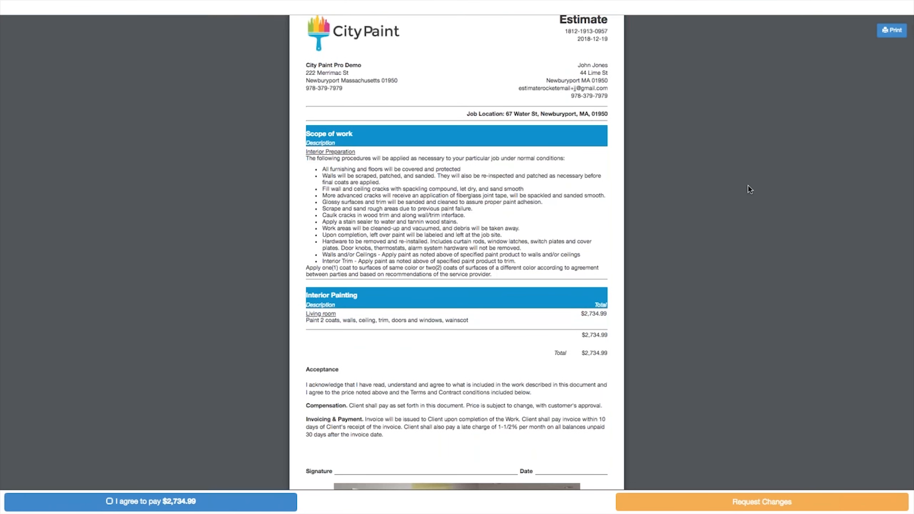
scroll(616, 205, down, 2)
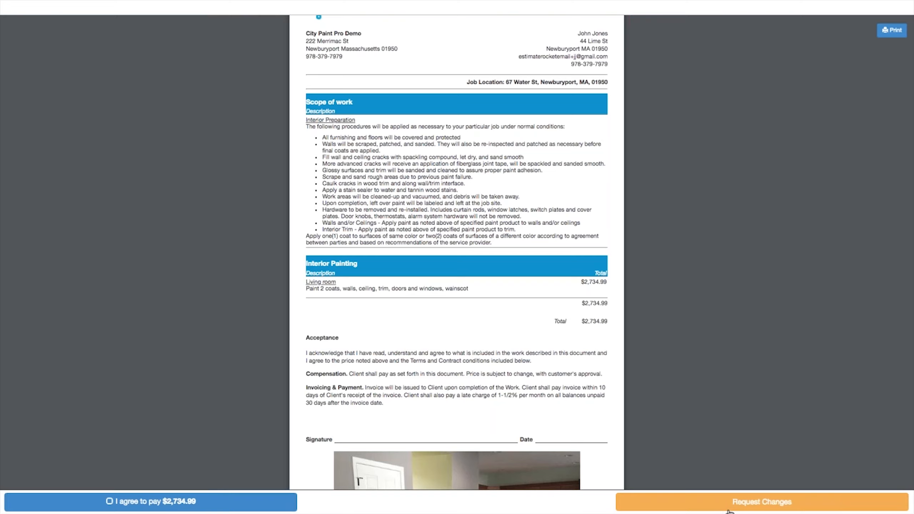
Step: Agree to pay the $2,734.99 total and consent to electronic records and signatures
click(172, 504)
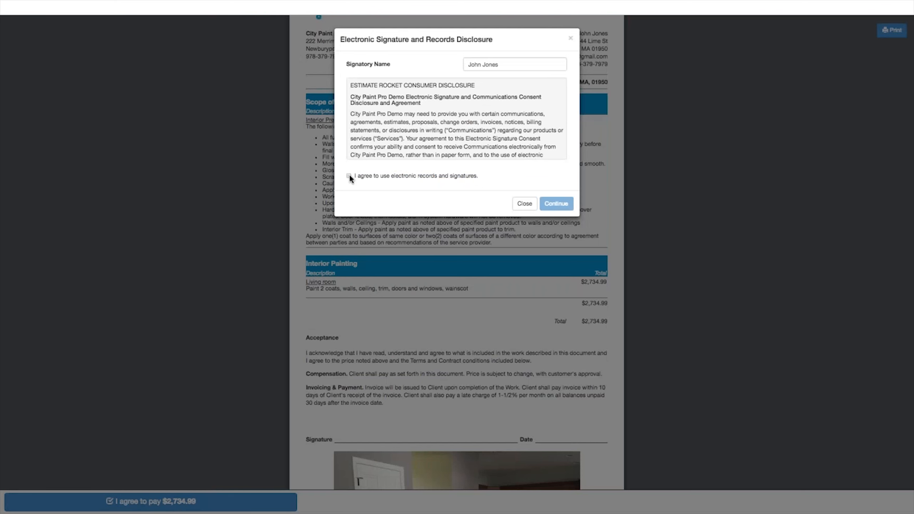
click(348, 177)
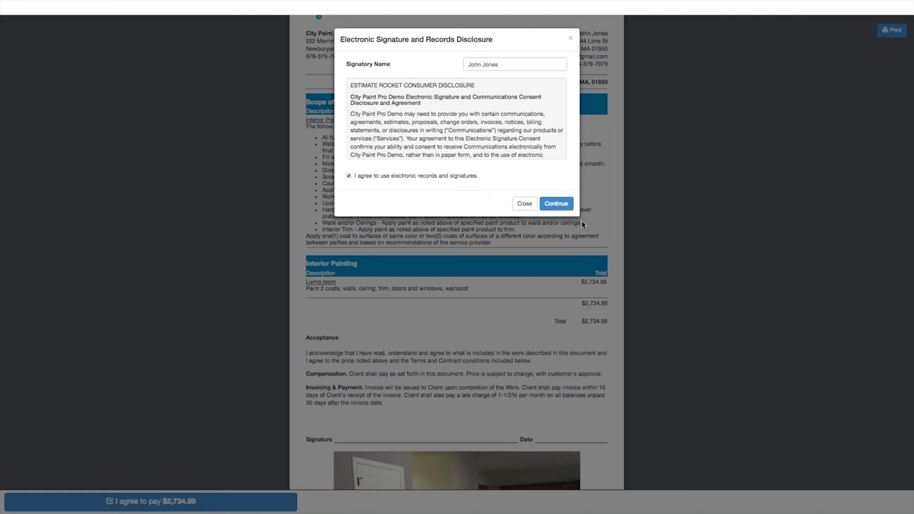
click(555, 204)
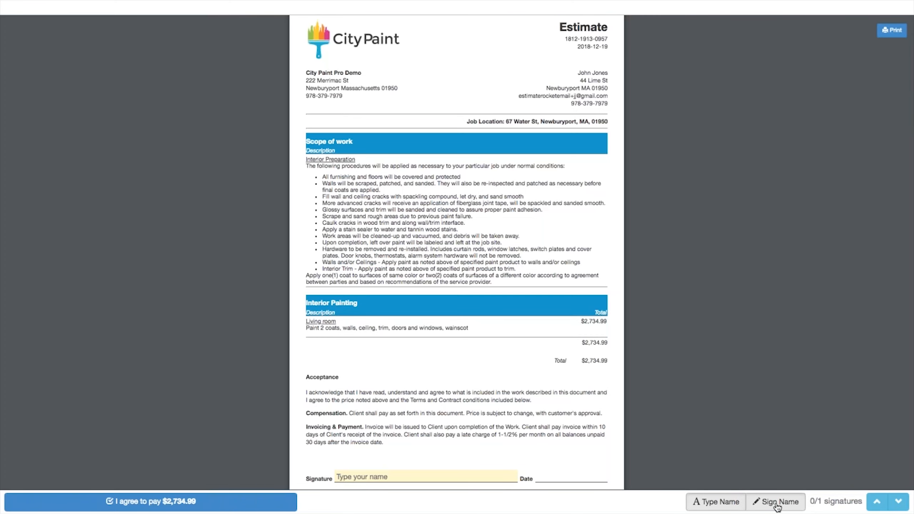
Step: Draw a handwritten signature on the estimate and confirm acceptance of the proposal
click(777, 505)
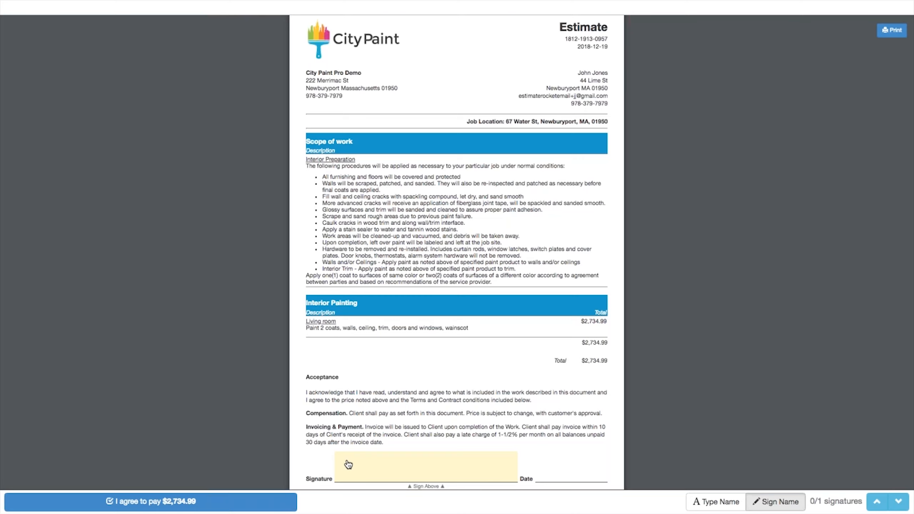
drag(347, 460, 371, 458)
drag(371, 465, 460, 474)
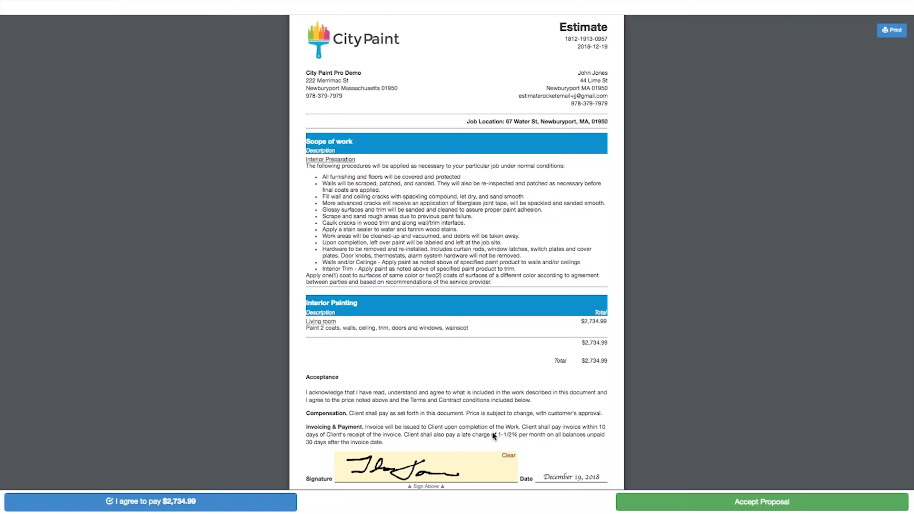
click(756, 508)
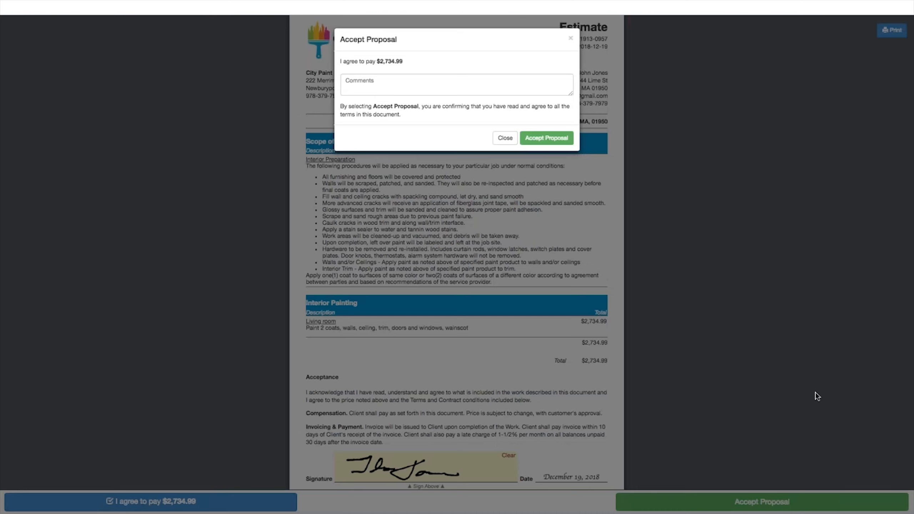
click(542, 141)
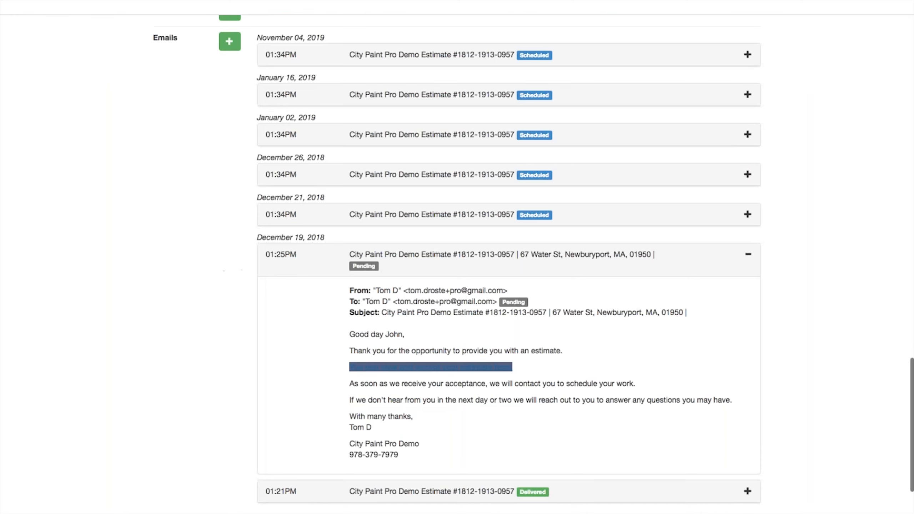
click(749, 256)
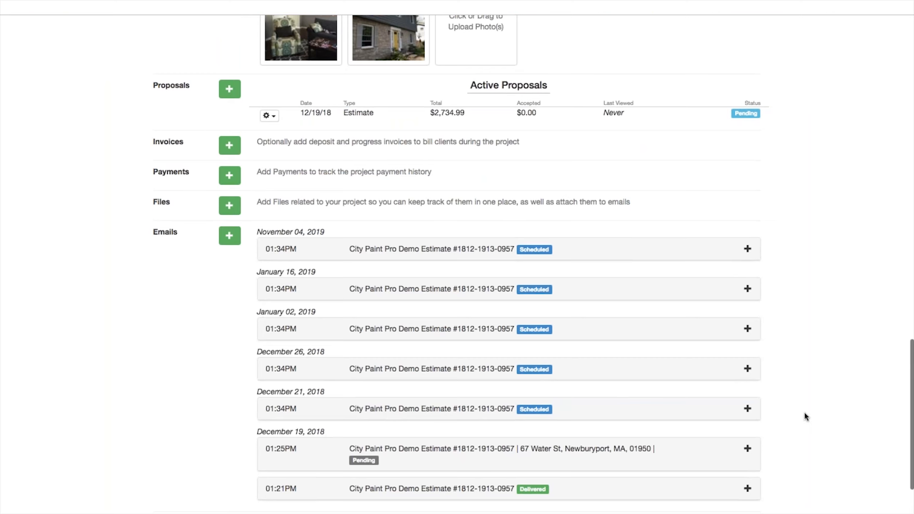
click(748, 409)
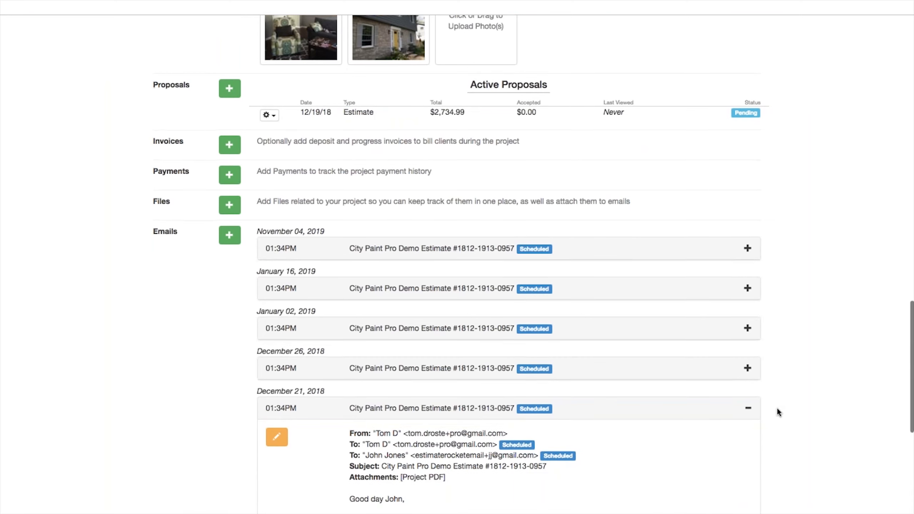
scroll(777, 407, down, 3)
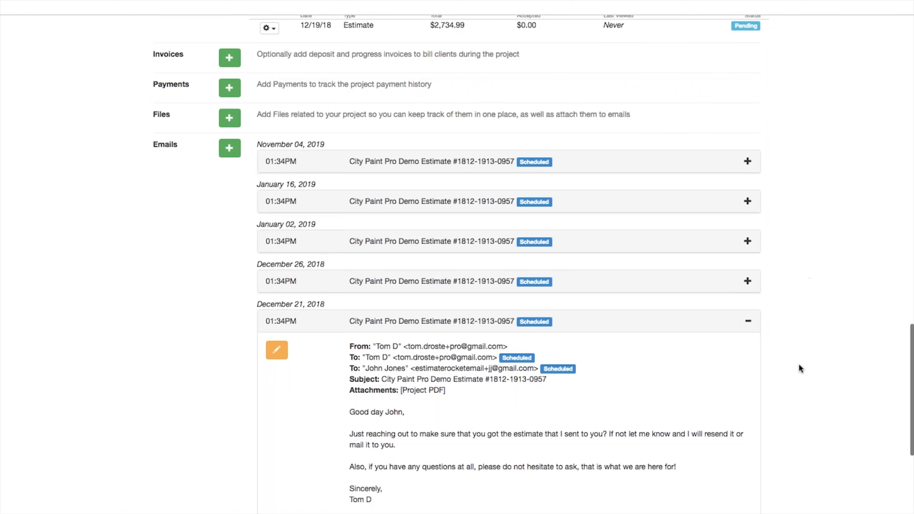
scroll(798, 363, up, 1)
scroll(747, 340, down, 1)
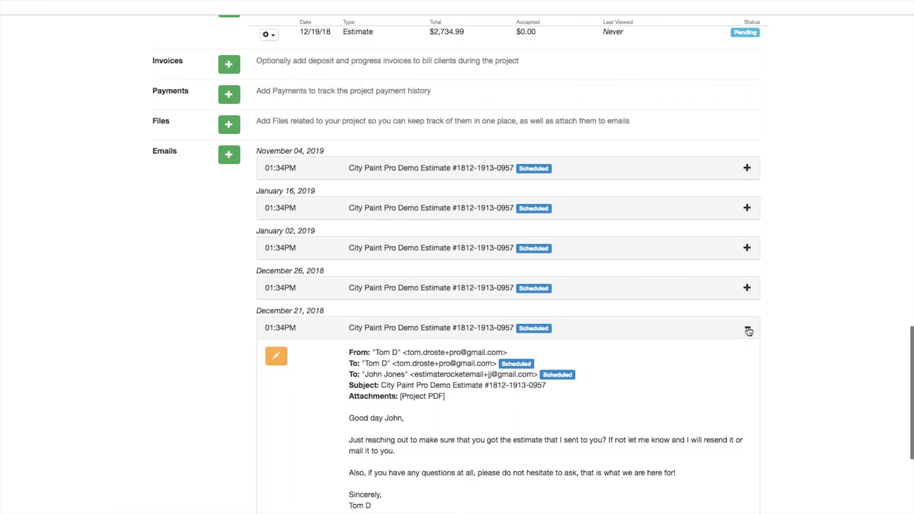
click(748, 330)
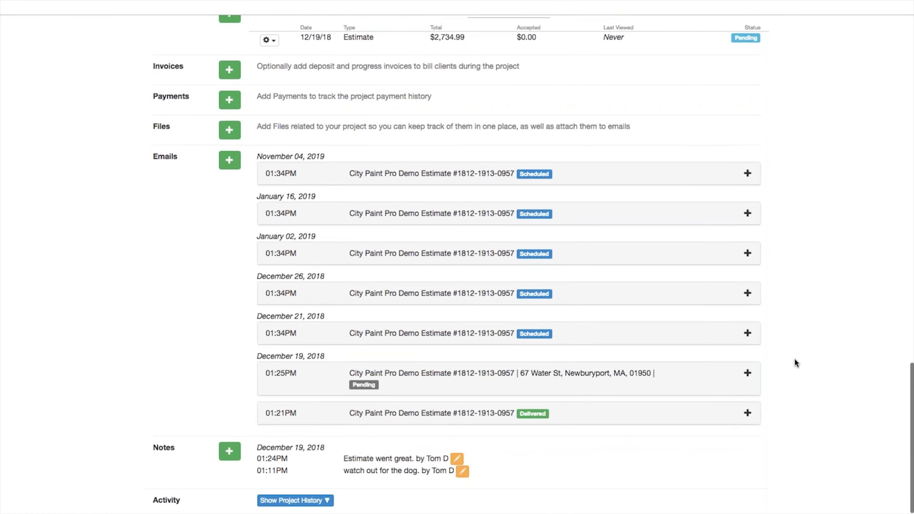
scroll(794, 362, up, 20)
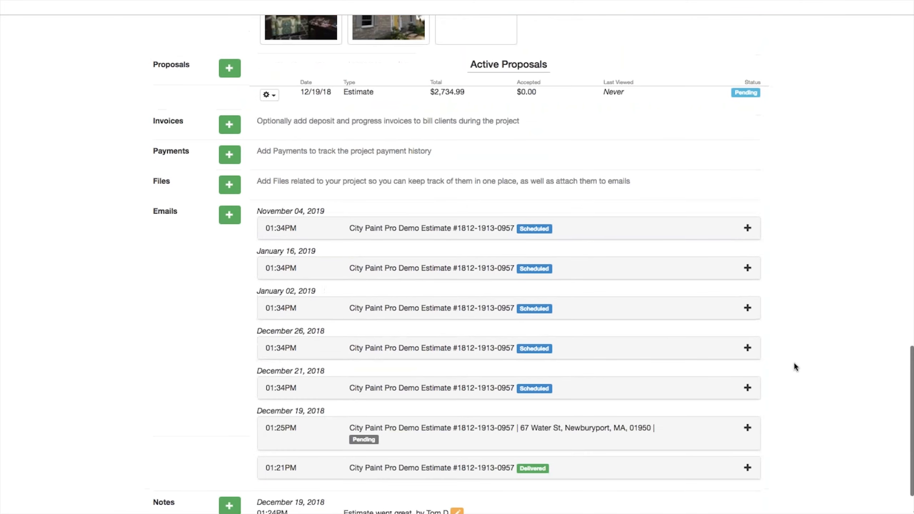
scroll(794, 362, up, 5)
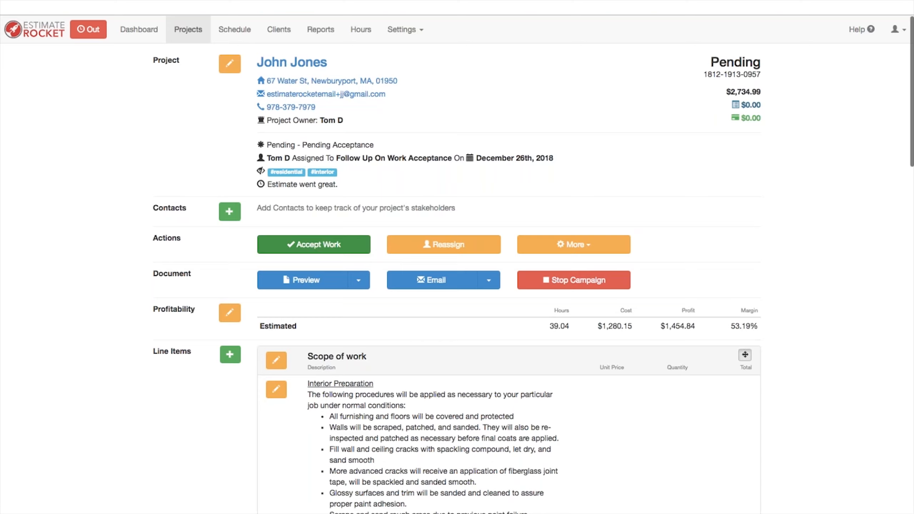
Step: Accept the work, keeping the 12/19/2018 scheduling date and the assigned scheduler
click(303, 249)
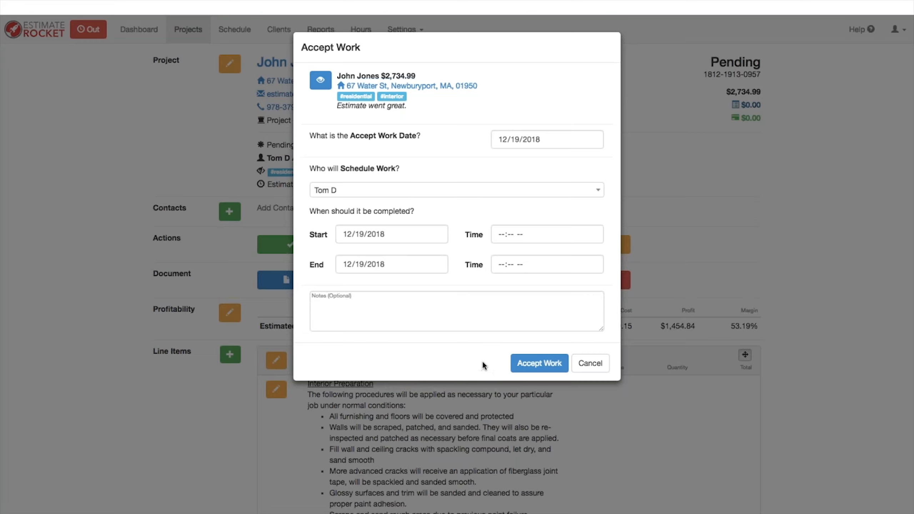
click(545, 363)
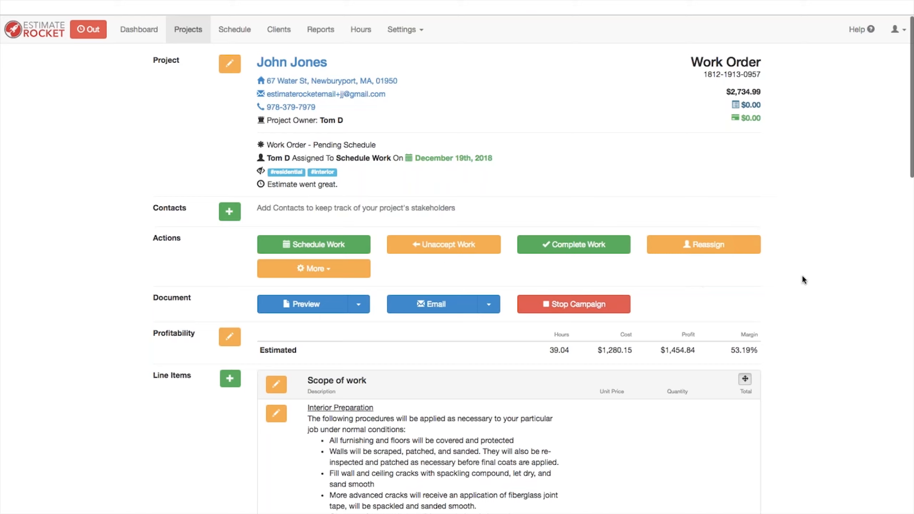
Step: Reassign the schedule-work task to start 12/28/2018, then go to the Schedule calendar
click(716, 246)
click(438, 191)
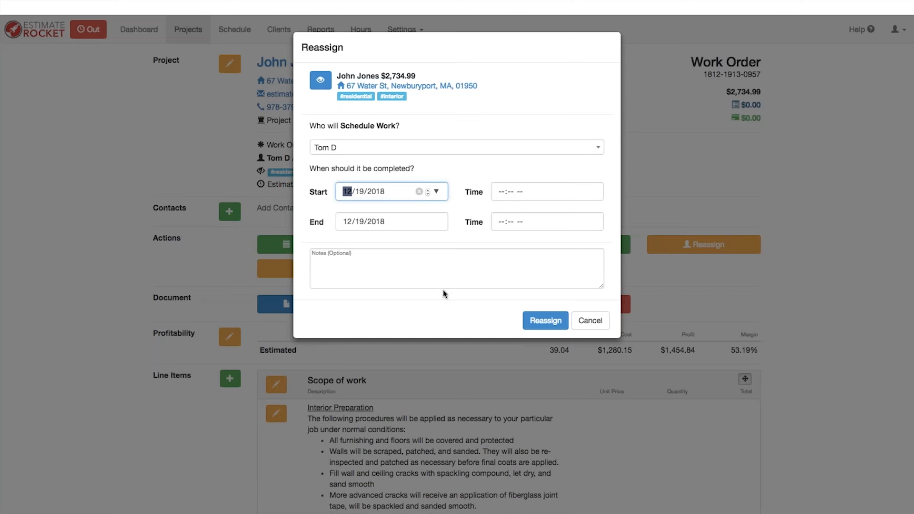
text(1228)
click(545, 324)
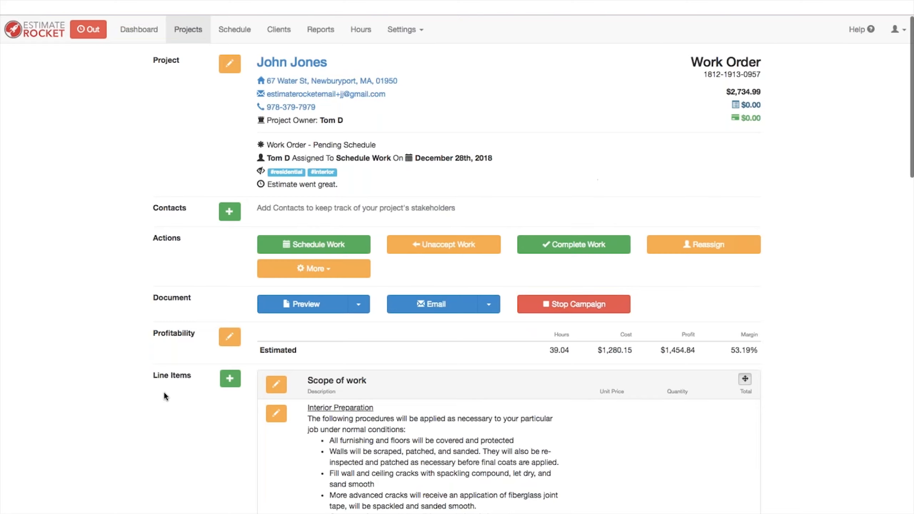
click(305, 248)
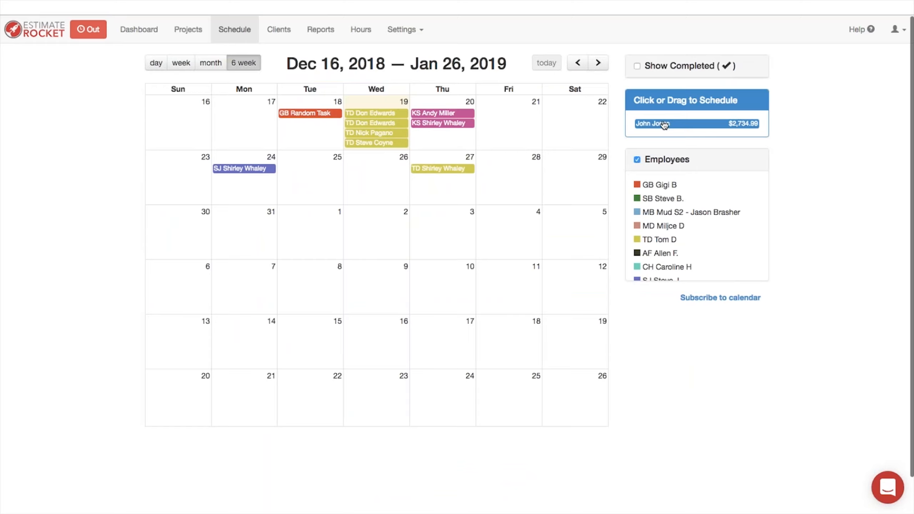
Step: Place the project on the calendar from Dec 31 with an end date of 01/03/2019
drag(662, 124, 253, 224)
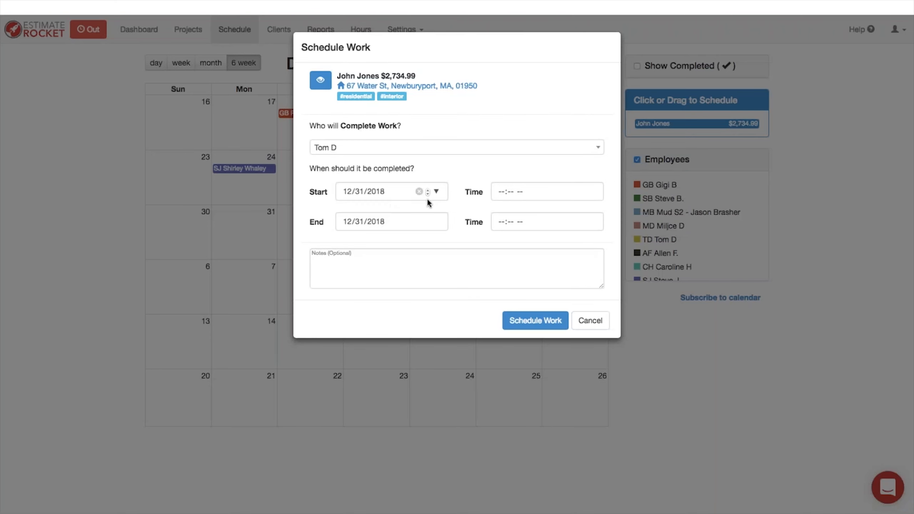
click(437, 222)
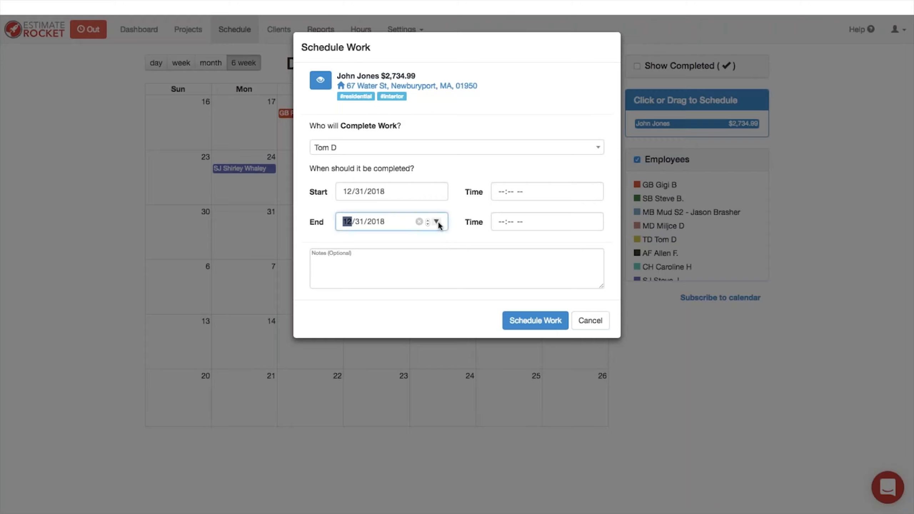
click(427, 328)
click(330, 330)
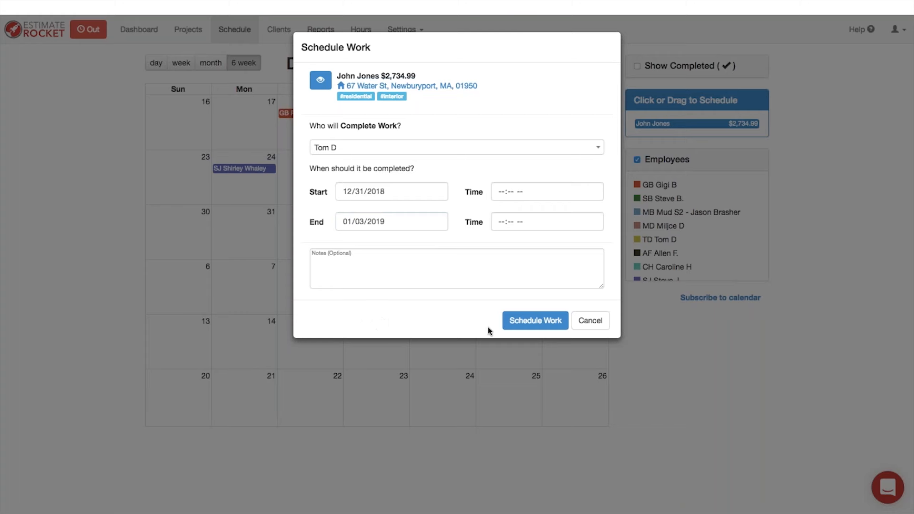
Step: Add the note 'Stop at the paint store on way to job.' and schedule the work
click(370, 270)
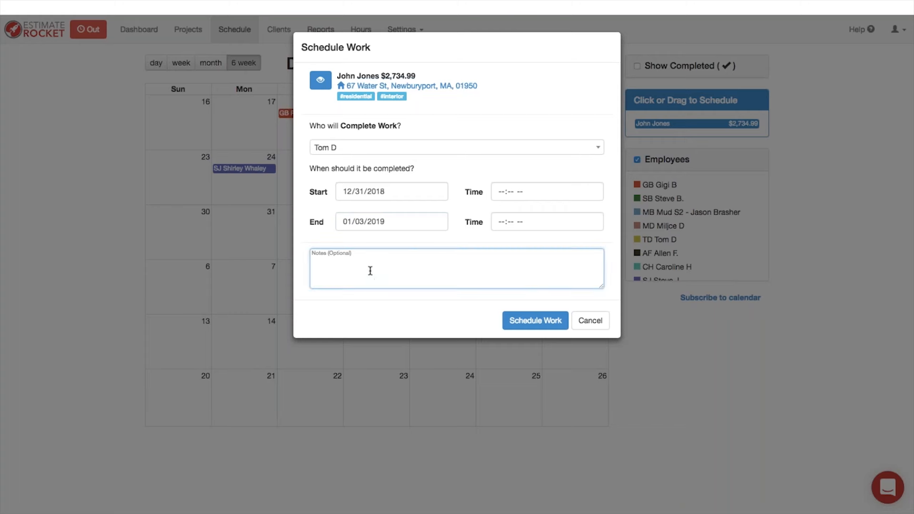
text(Stop sto)
key(BackSpace)
key(BackSpace)
text(at the paint store on wa)
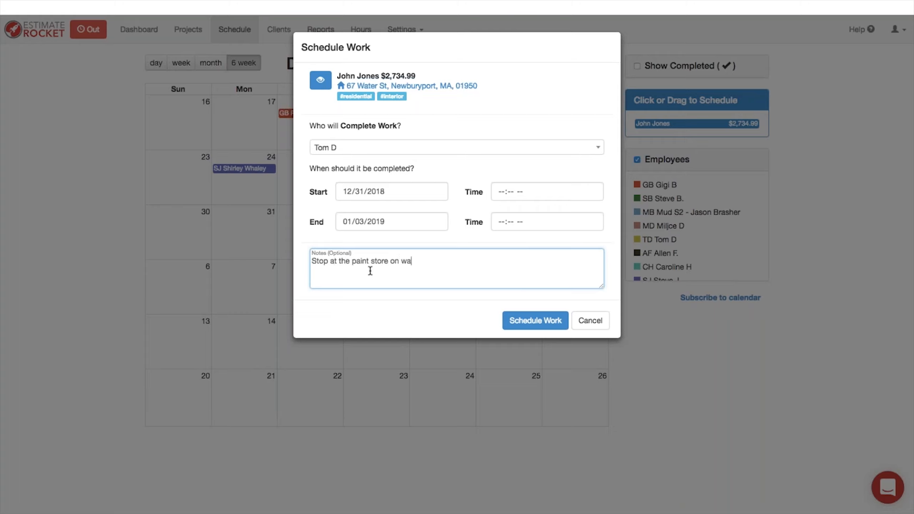
text(y yo jo)
key(BackSpace)
key(BackSpace)
key(BackSpace)
key(BackSpace)
text(to job.)
click(537, 324)
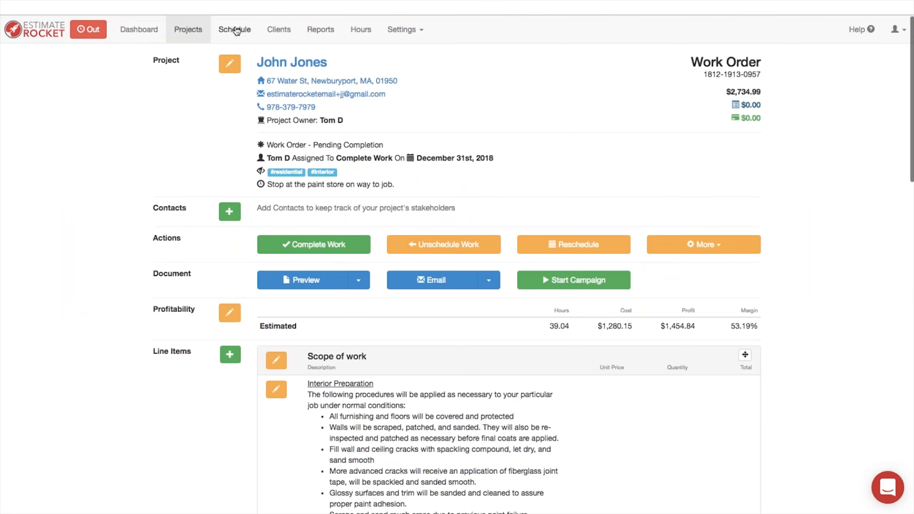
Step: Return from the slide to the live Schedule calendar showing the Dec 31–Jan 3 job
click(236, 30)
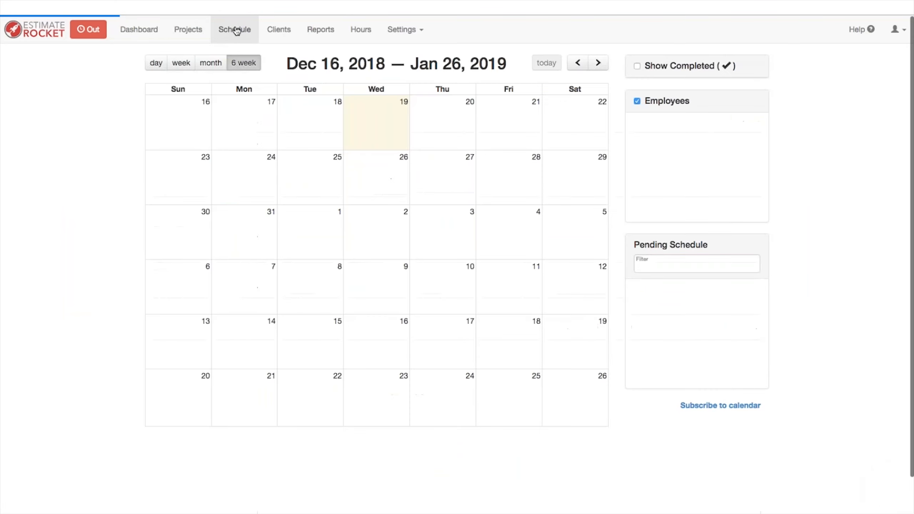
Step: Filter the calendar around today to the yellow, green and red employees' appointments only
click(578, 64)
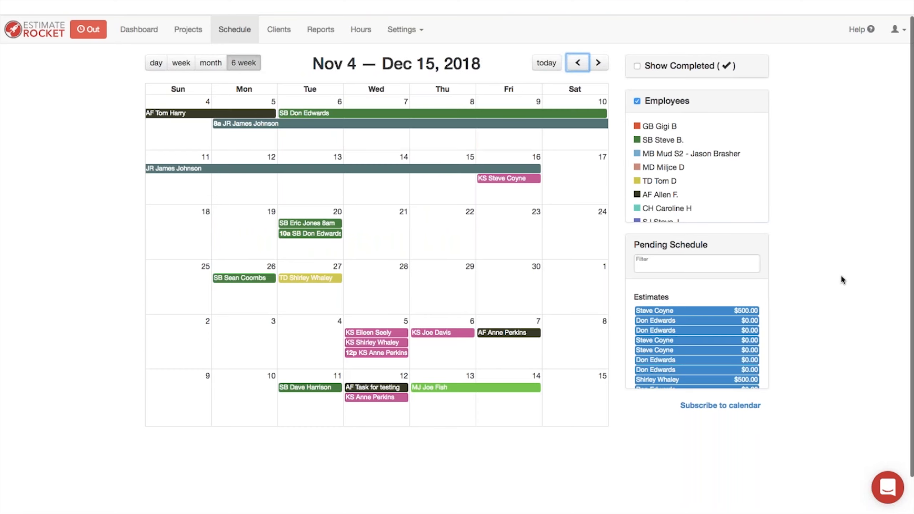
click(638, 101)
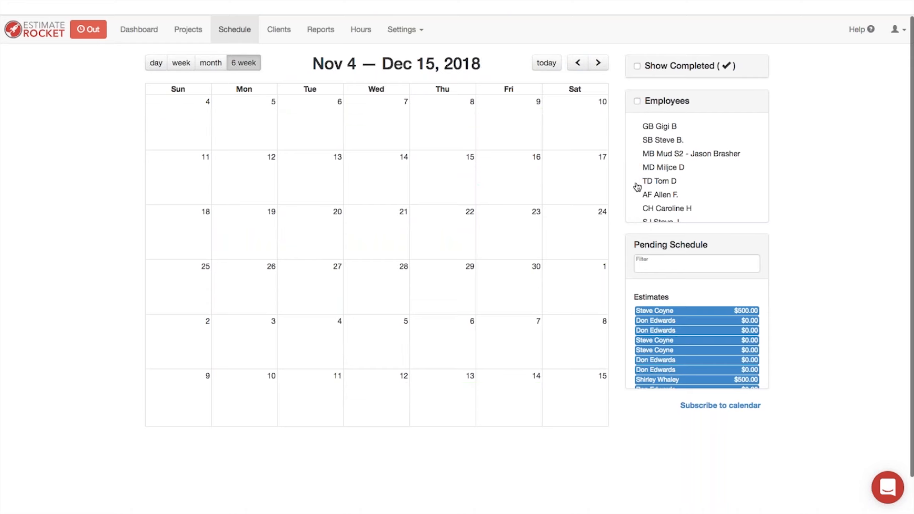
click(637, 180)
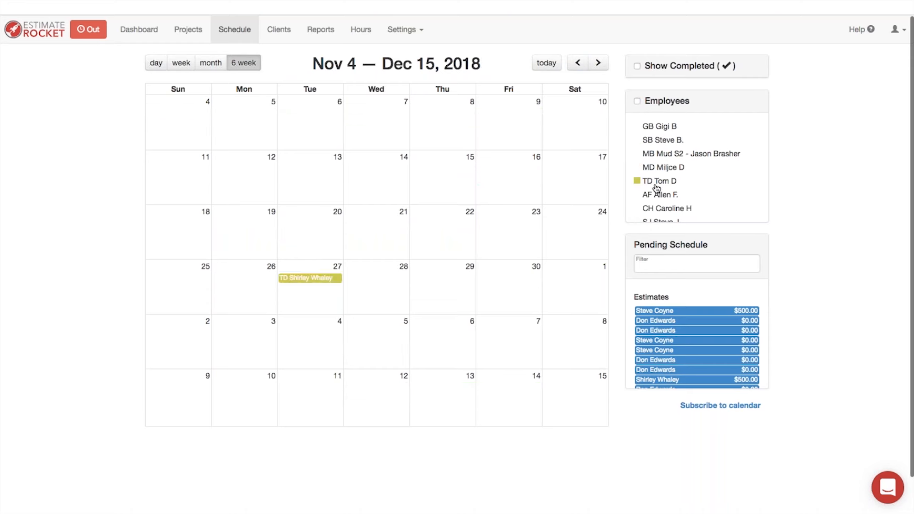
click(547, 65)
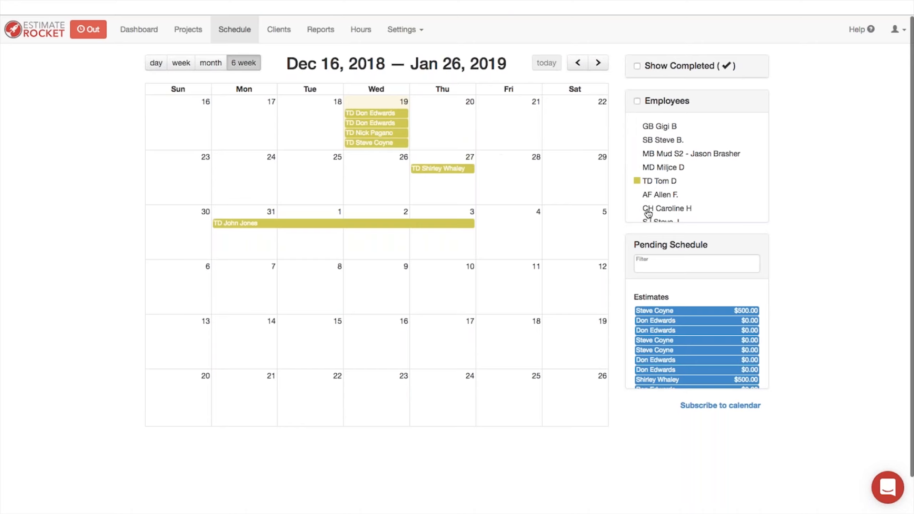
click(637, 141)
click(638, 127)
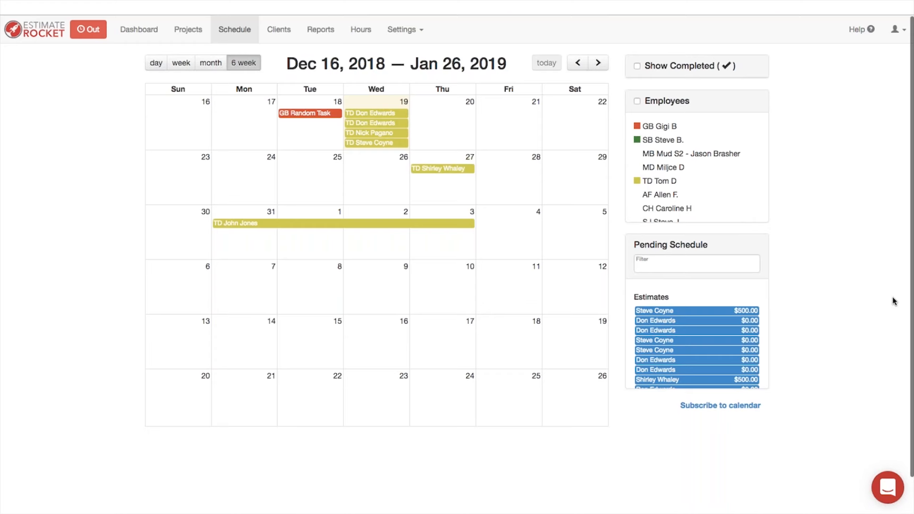
click(147, 33)
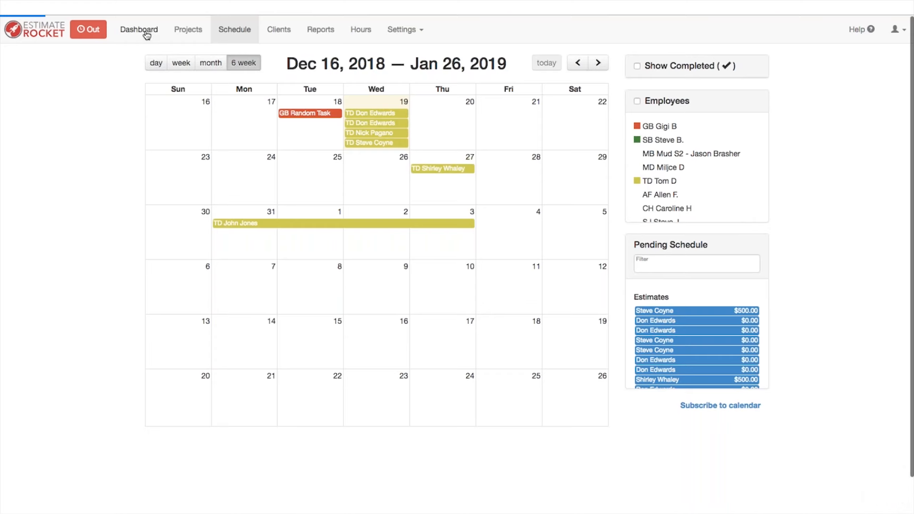
Step: List the dashboard's Future tasks and scroll to the Dec 31 Complete Work entry
click(518, 99)
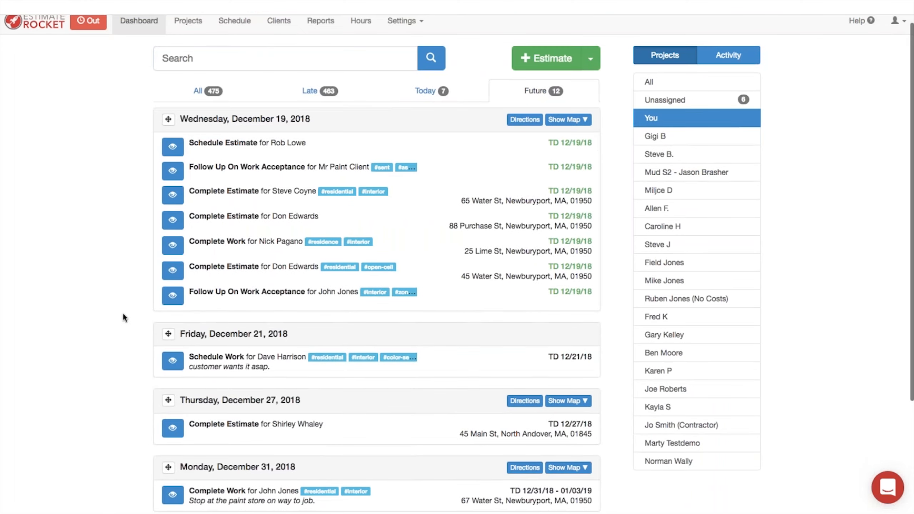
scroll(123, 313, down, 3)
scroll(120, 312, down, 2)
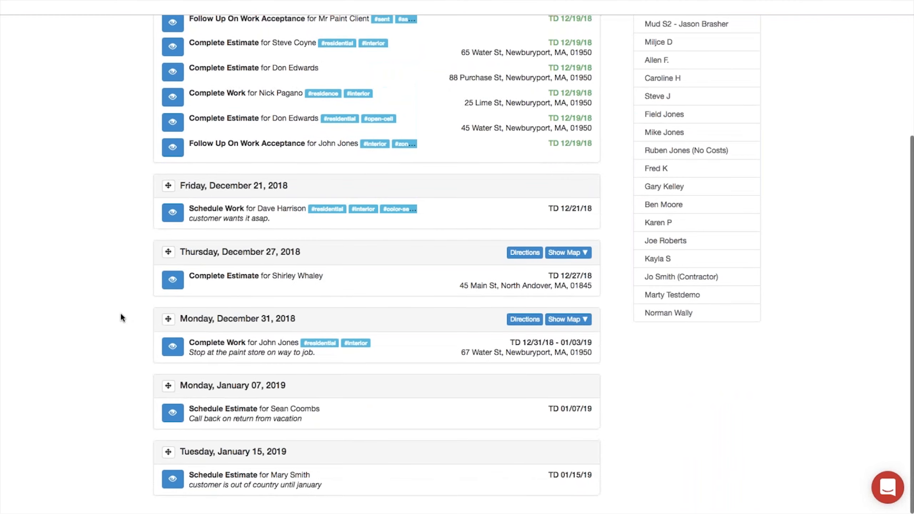
scroll(120, 317, up, 4)
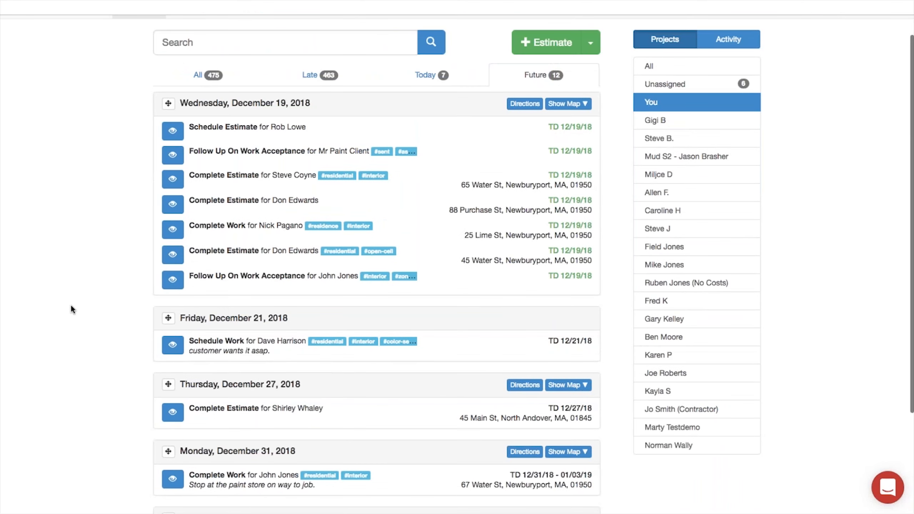
scroll(71, 306, down, 5)
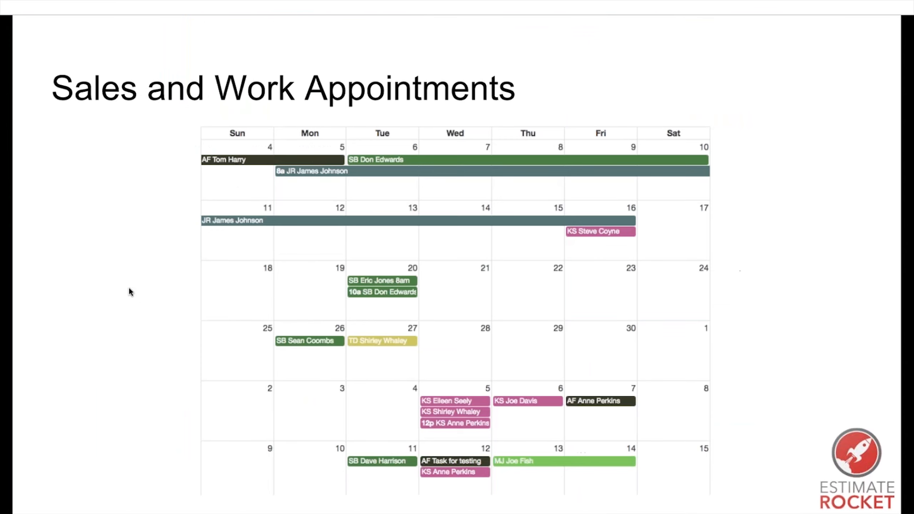
Step: Page through the presentation slides forward to the Work Orders and Invoices slide
key(Right)
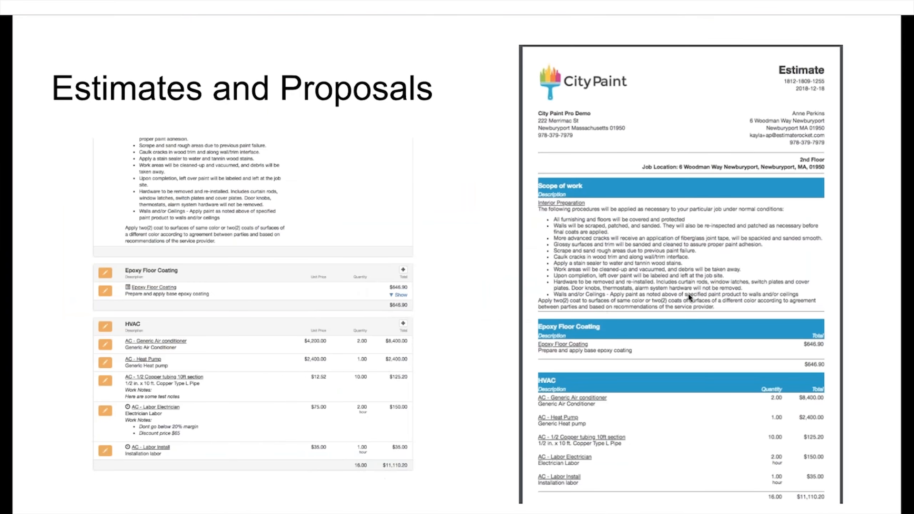
key(Right)
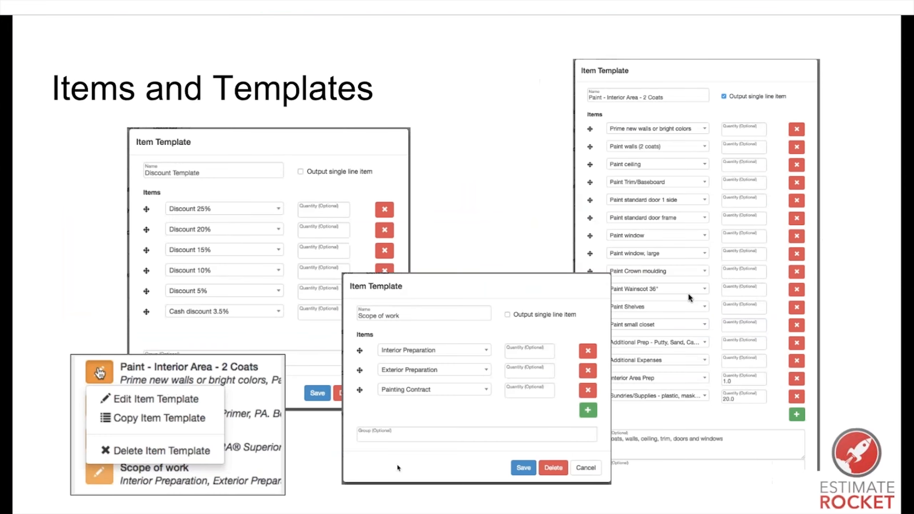
key(Left)
key(Left)
key(Right)
key(Right)
key(Left)
key(Left)
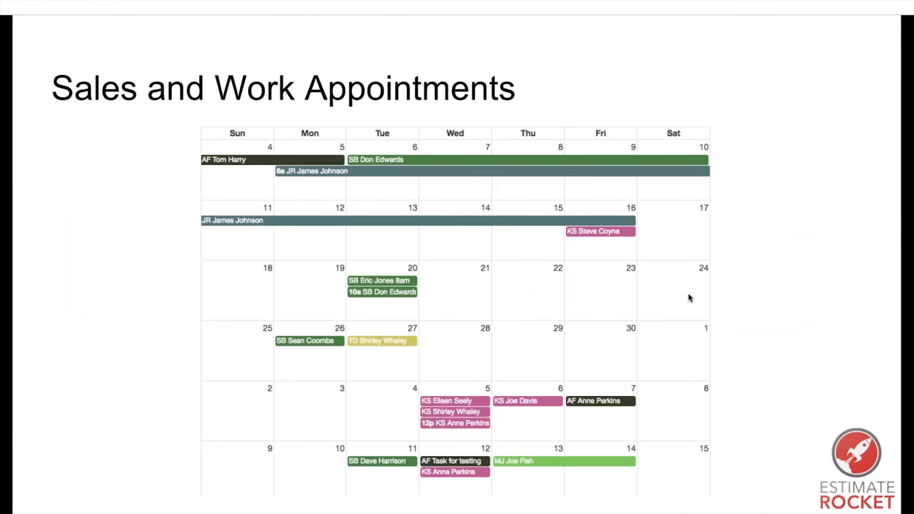
key(Right)
key(Right)
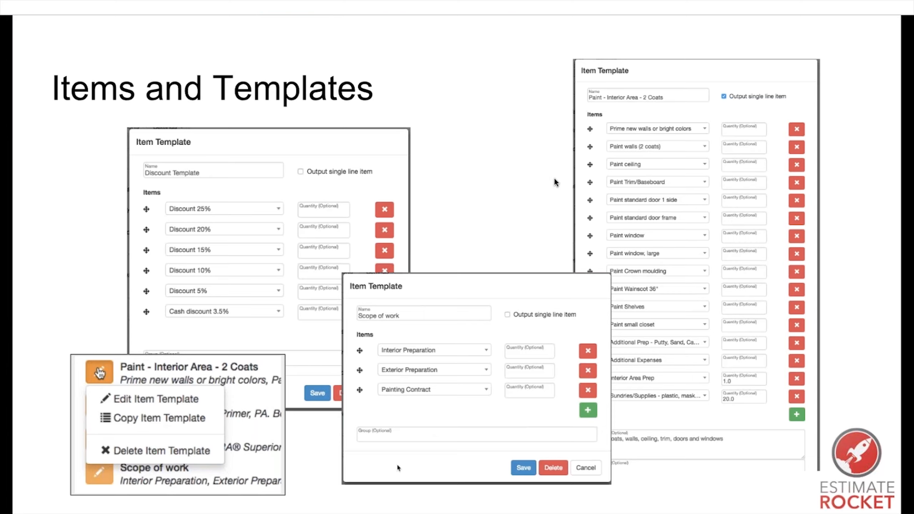
key(Right)
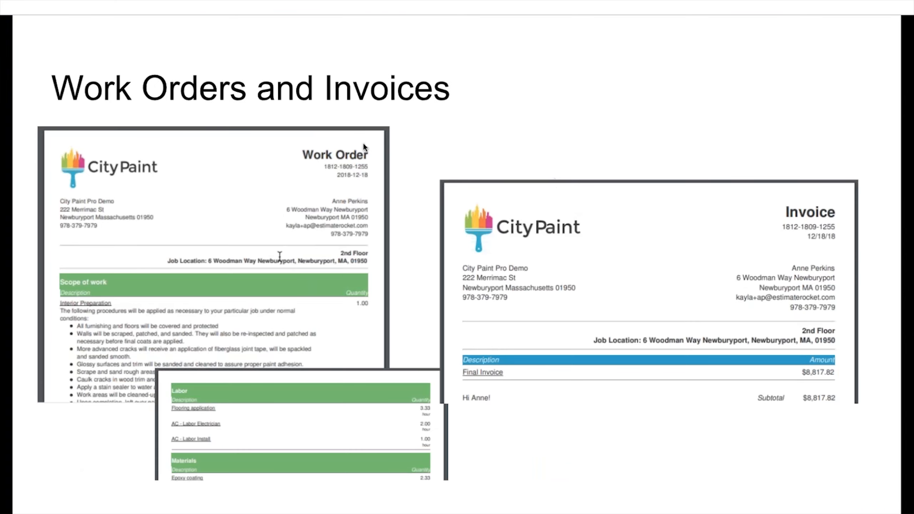
key(Left)
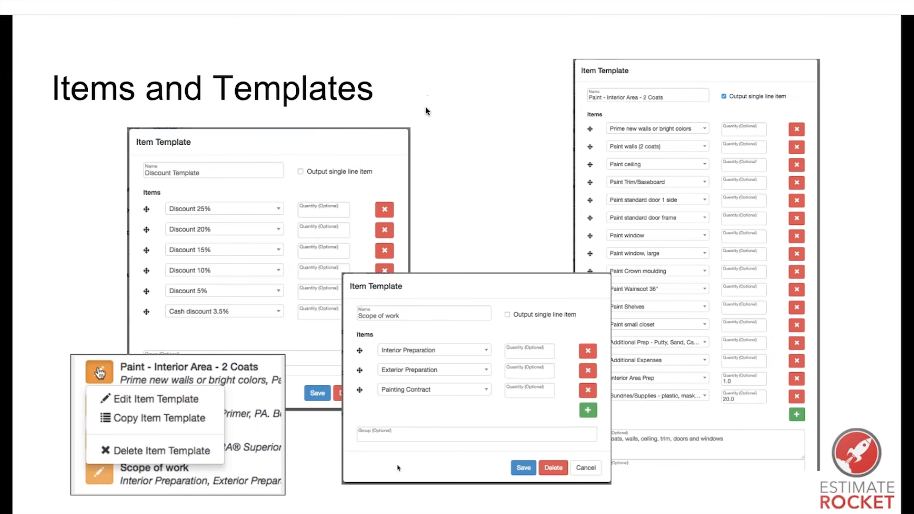
key(Right)
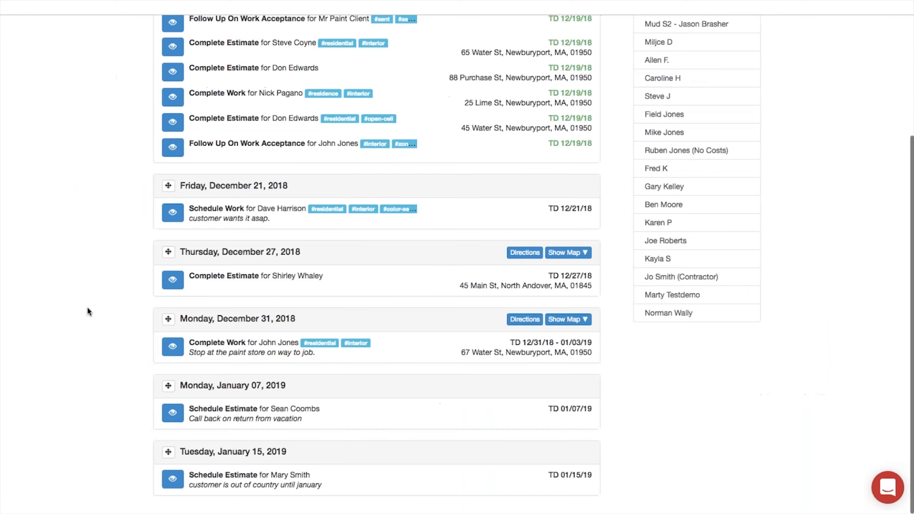
Step: Open the customer's scheduled work order
click(173, 347)
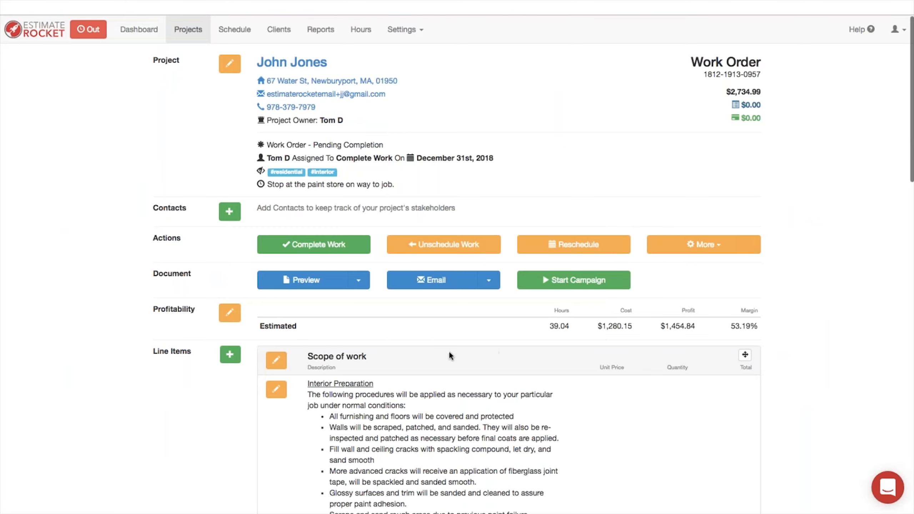
scroll(448, 352, down, 2)
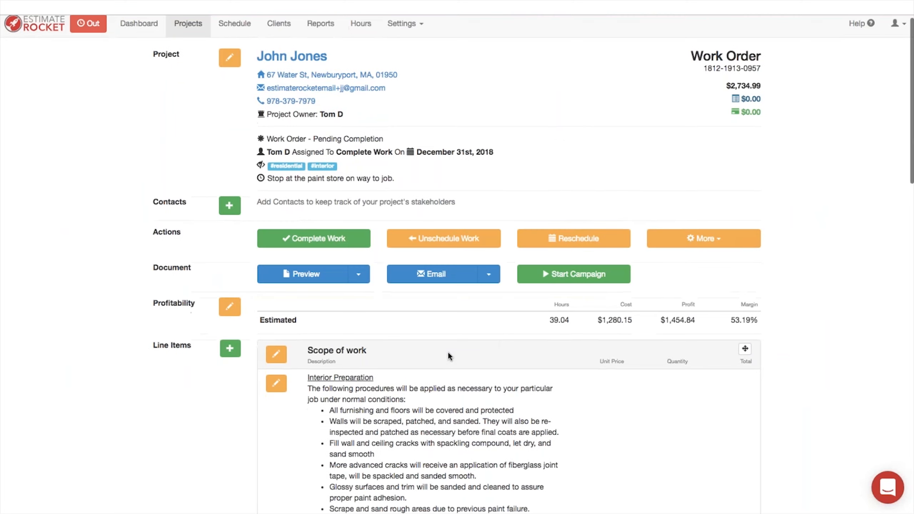
scroll(448, 353, up, 2)
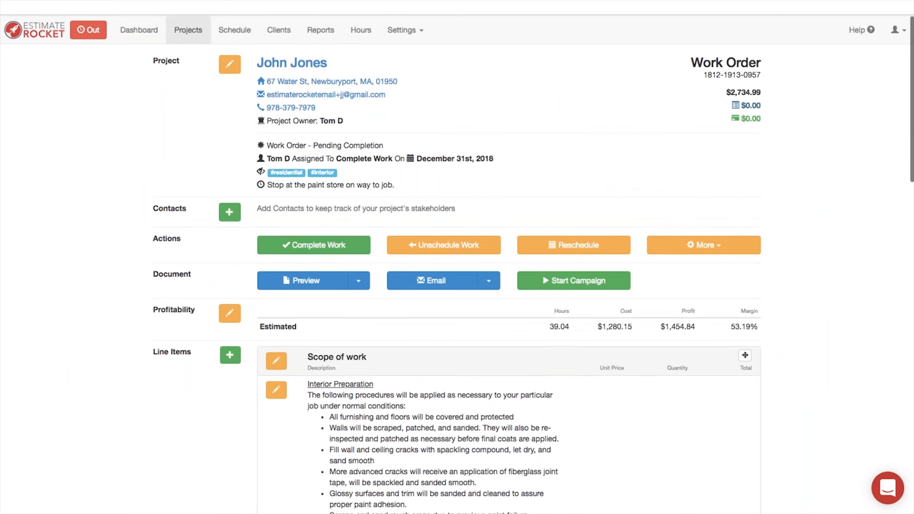
Step: Preview the Work Order PDF, reviewing its labor and materials, then close the preview
click(359, 283)
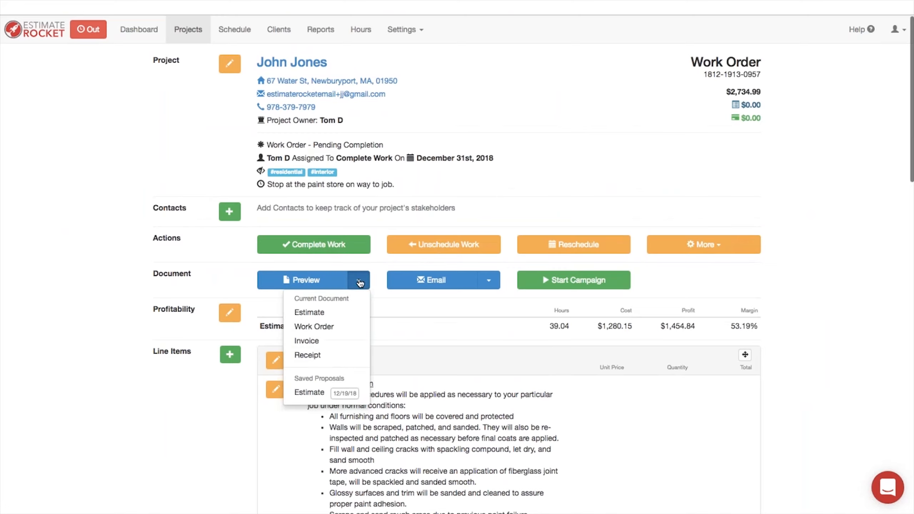
click(319, 329)
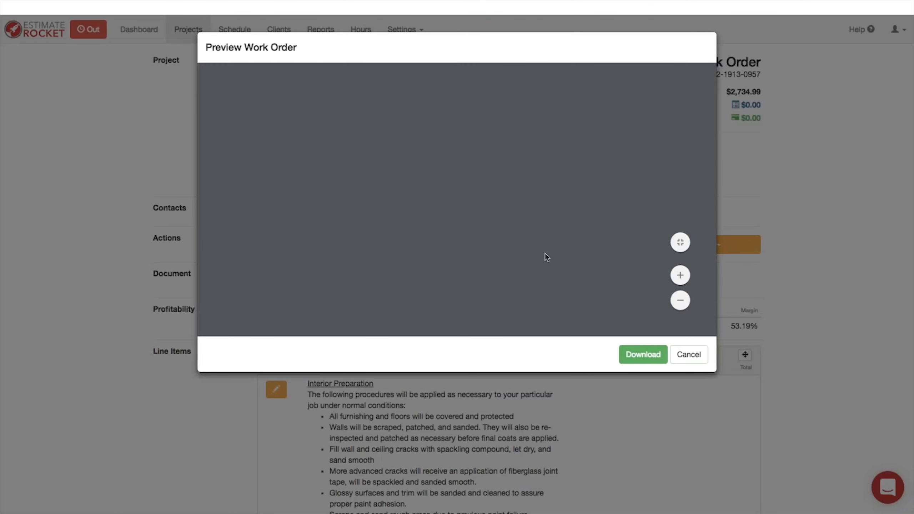
scroll(542, 252, down, 2)
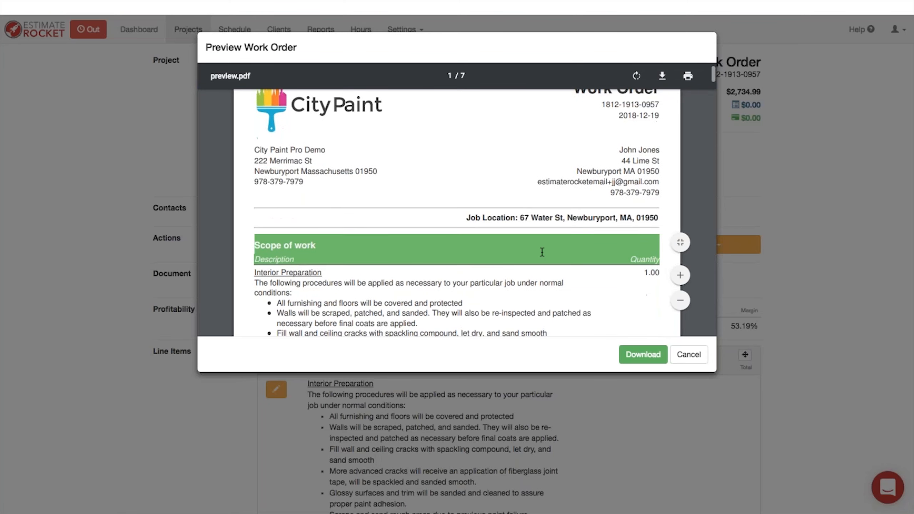
scroll(542, 252, up, 2)
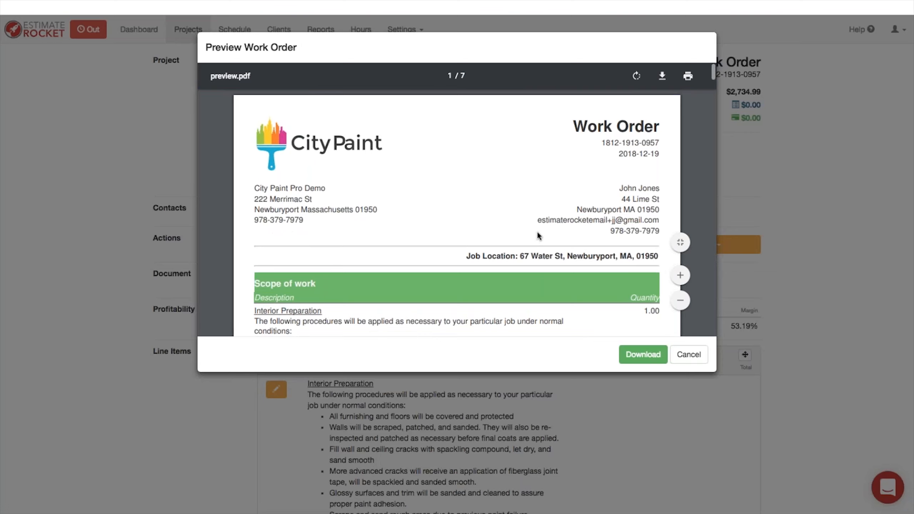
scroll(537, 234, down, 8)
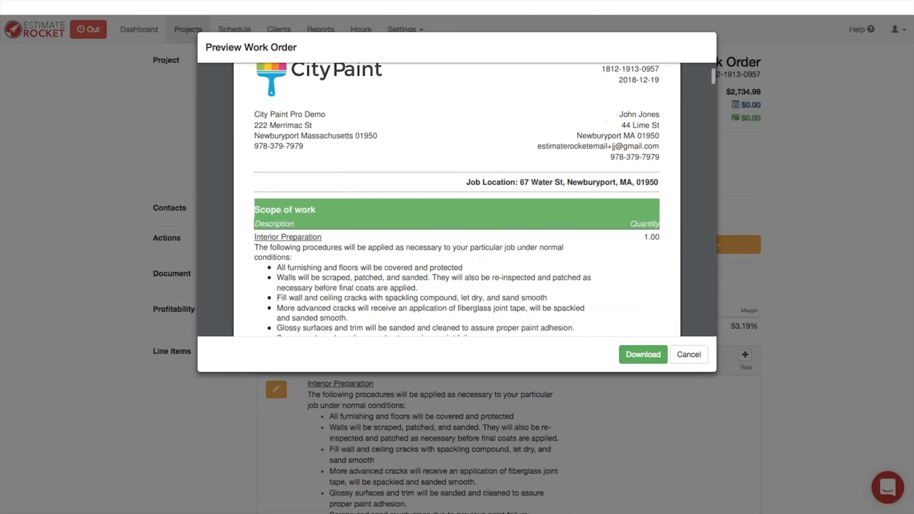
scroll(537, 236, down, 15)
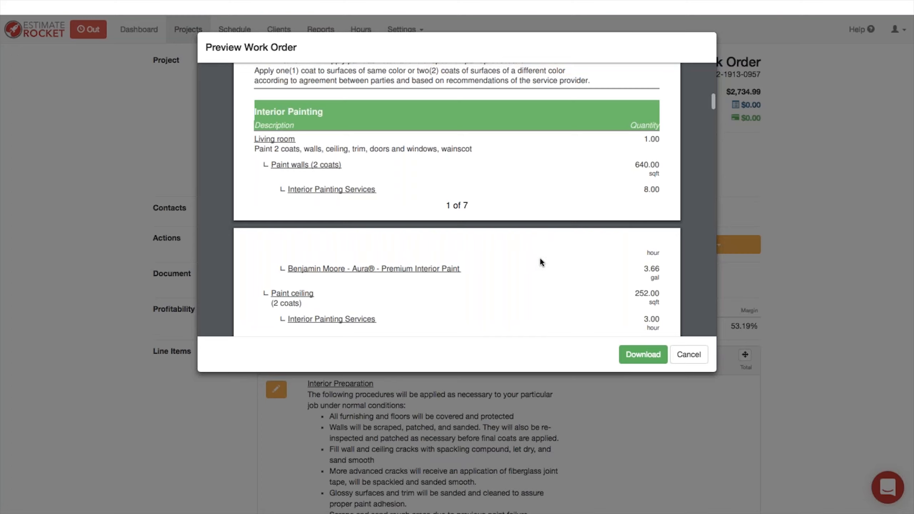
scroll(539, 258, down, 3)
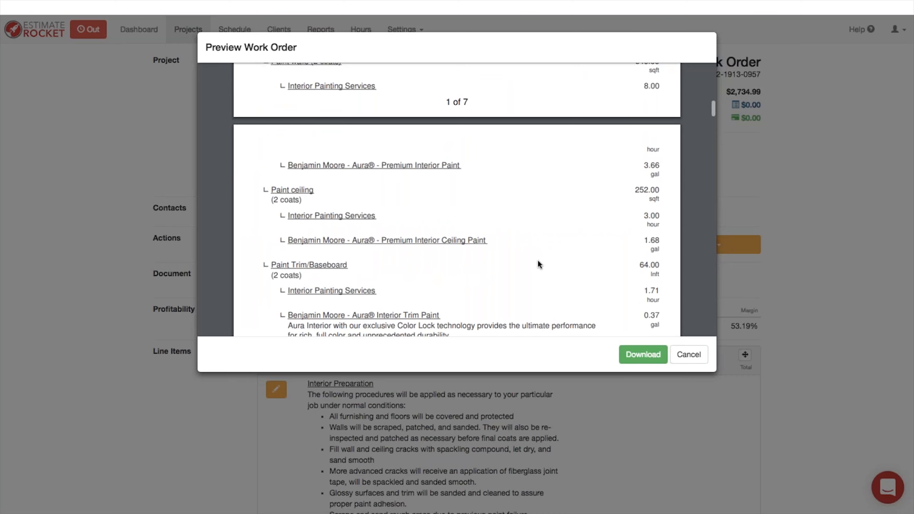
scroll(538, 264, down, 7)
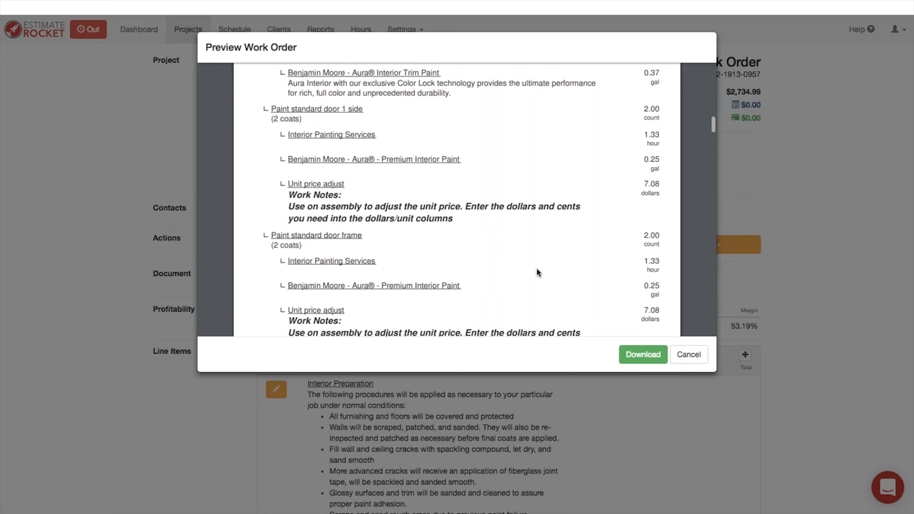
scroll(538, 270, down, 10)
scroll(538, 271, down, 10)
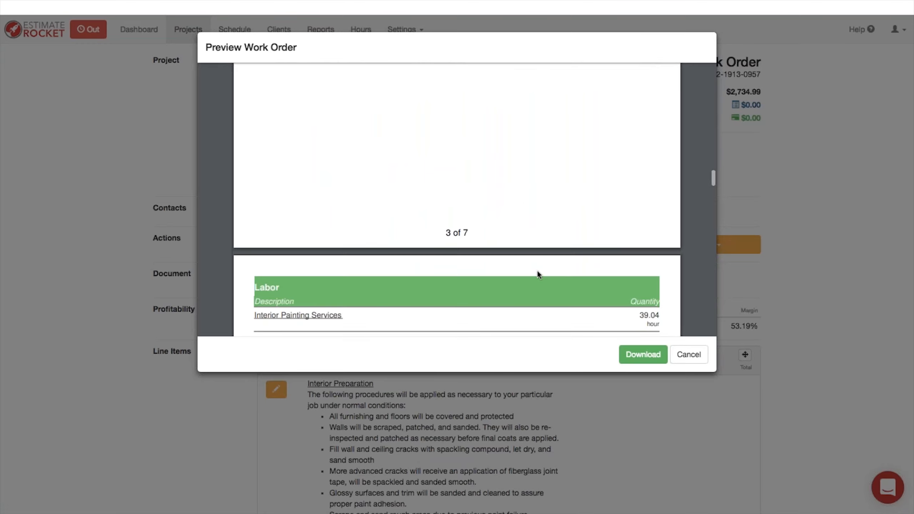
scroll(537, 274, down, 1)
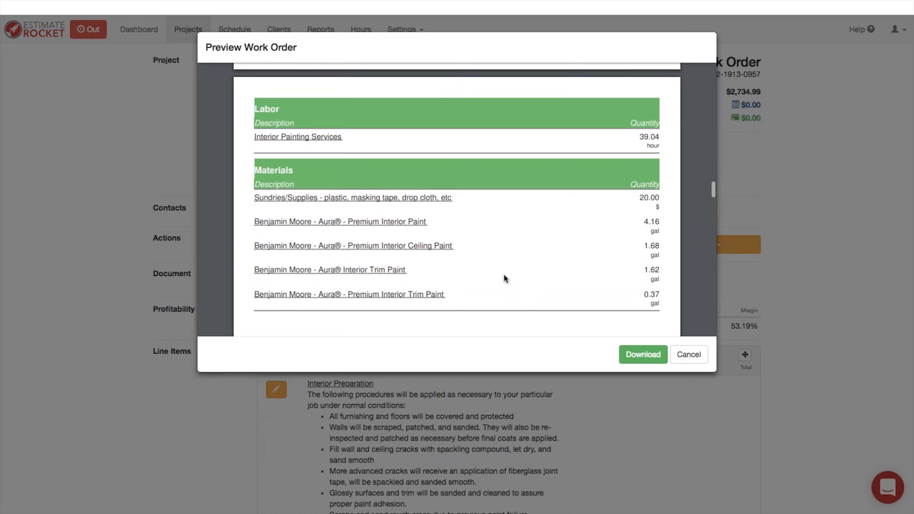
click(693, 356)
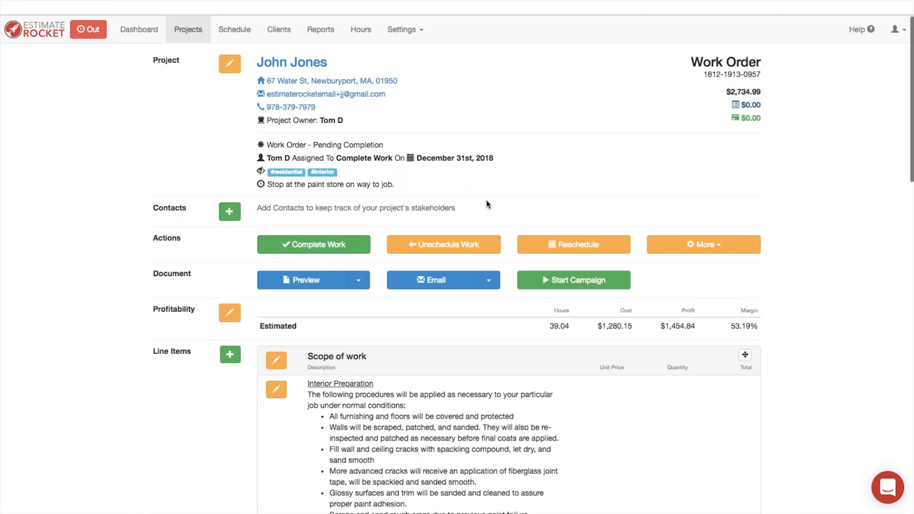
Step: Unschedule the work order, with the Schedule Work task starting 01/01/2019
click(437, 250)
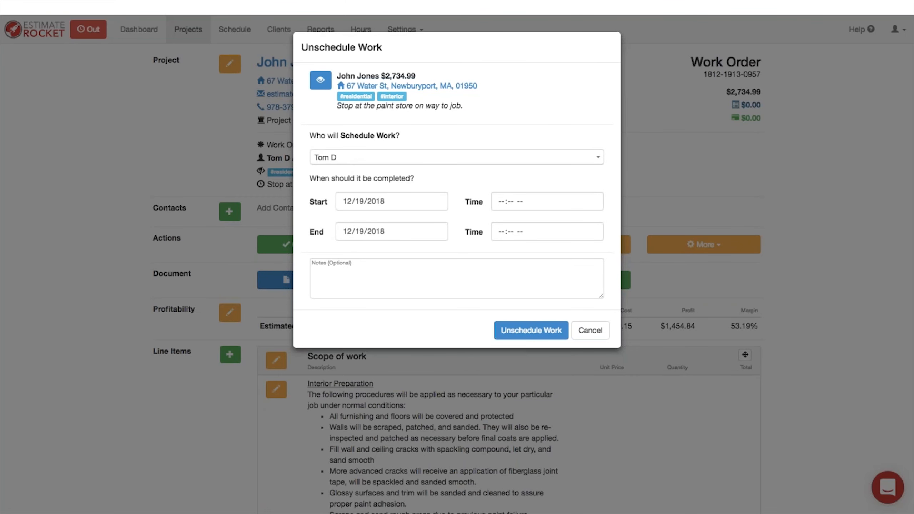
click(440, 203)
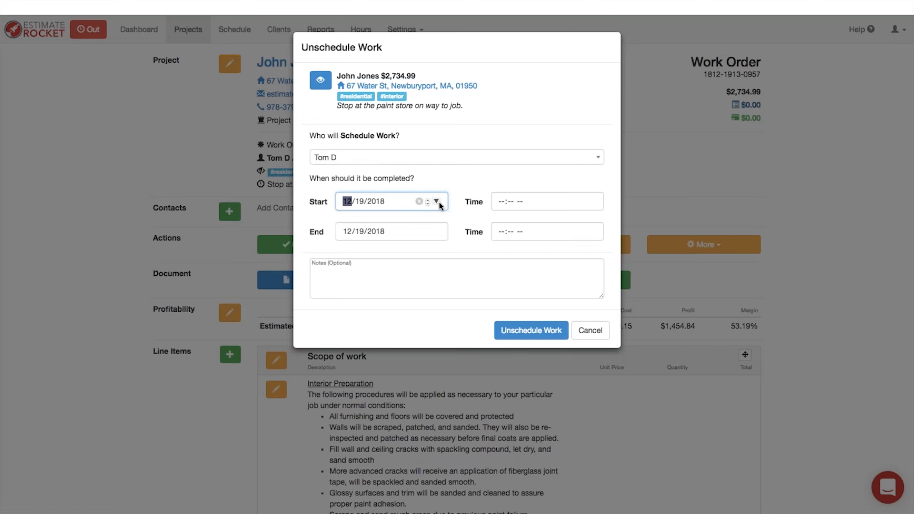
text(01012019)
click(532, 330)
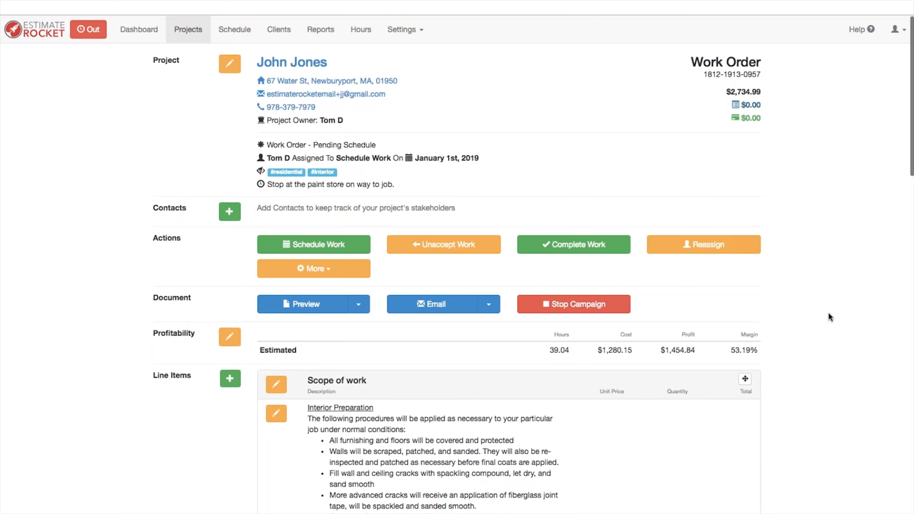
click(138, 31)
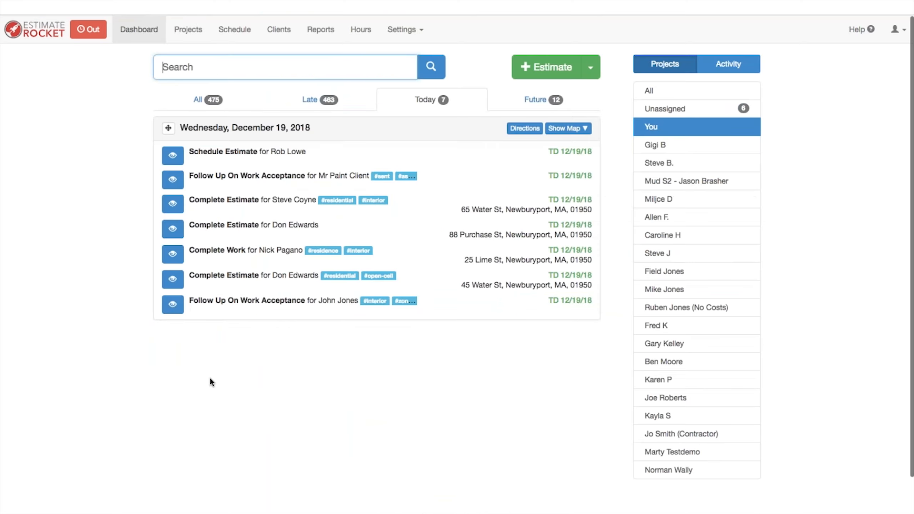
click(314, 104)
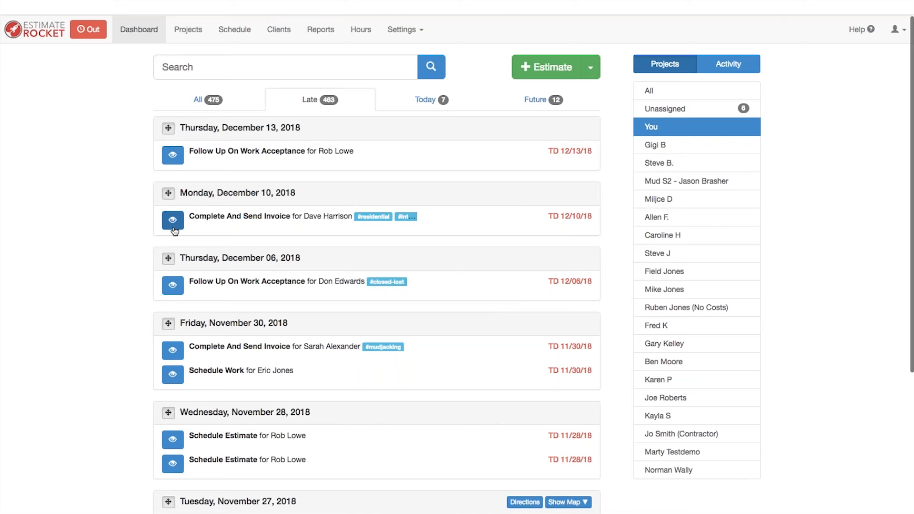
drag(175, 230, 226, 184)
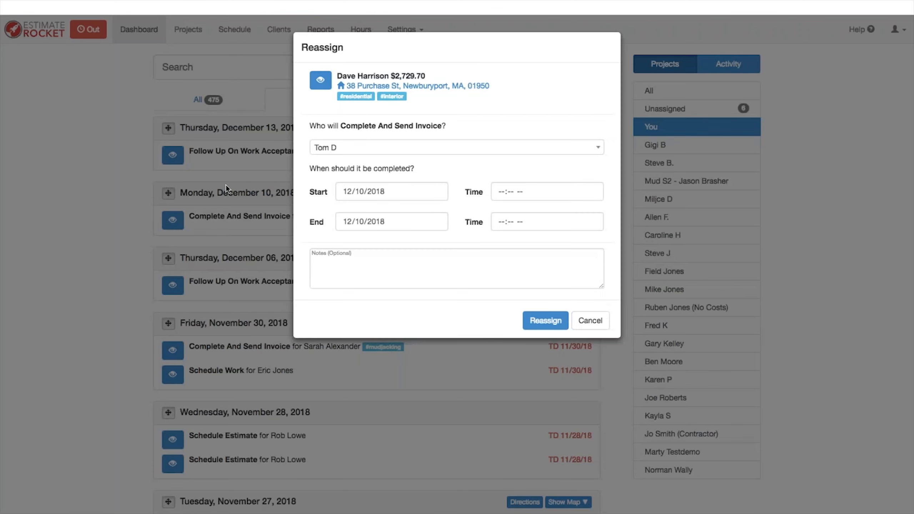
click(437, 191)
click(458, 236)
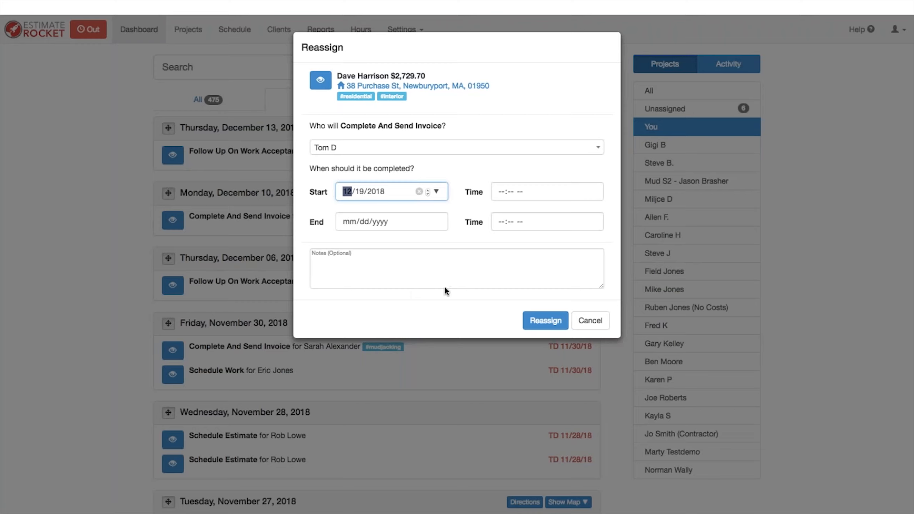
click(545, 320)
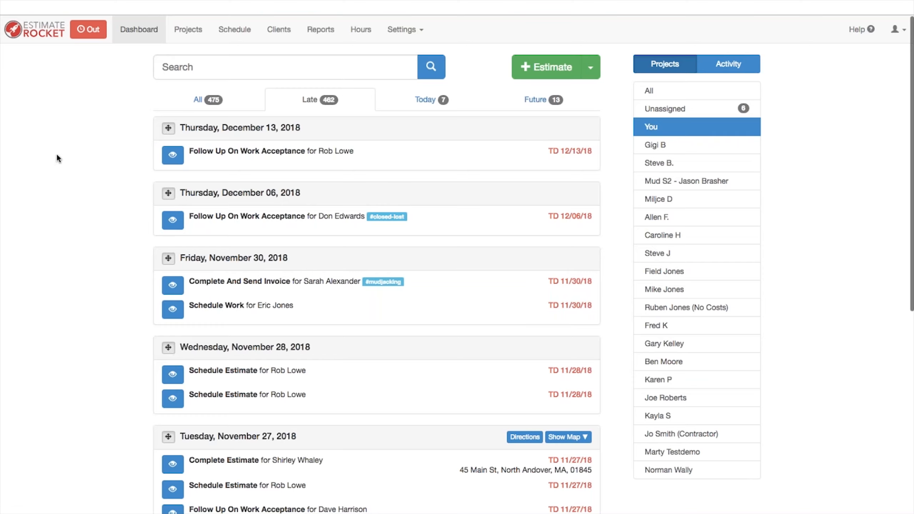
Step: Filter the Projects list to Estimates, then to the 108 Pendings
click(188, 30)
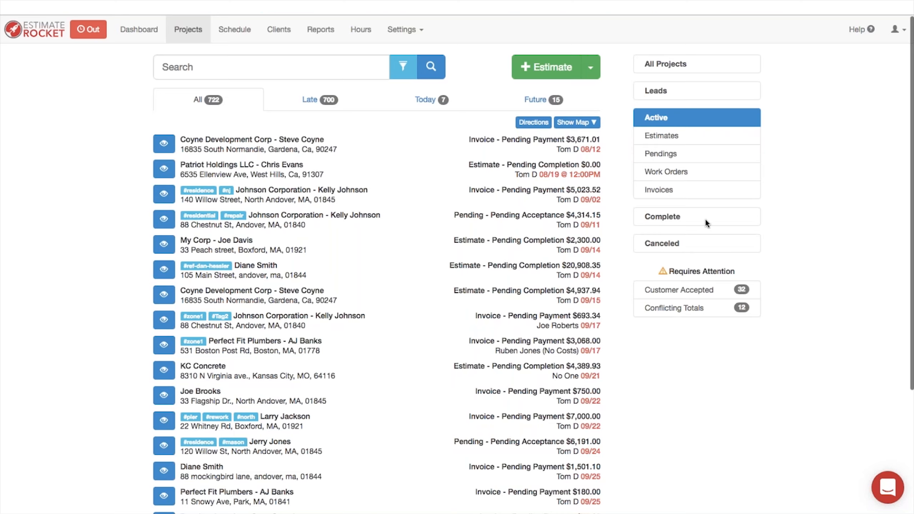
click(672, 139)
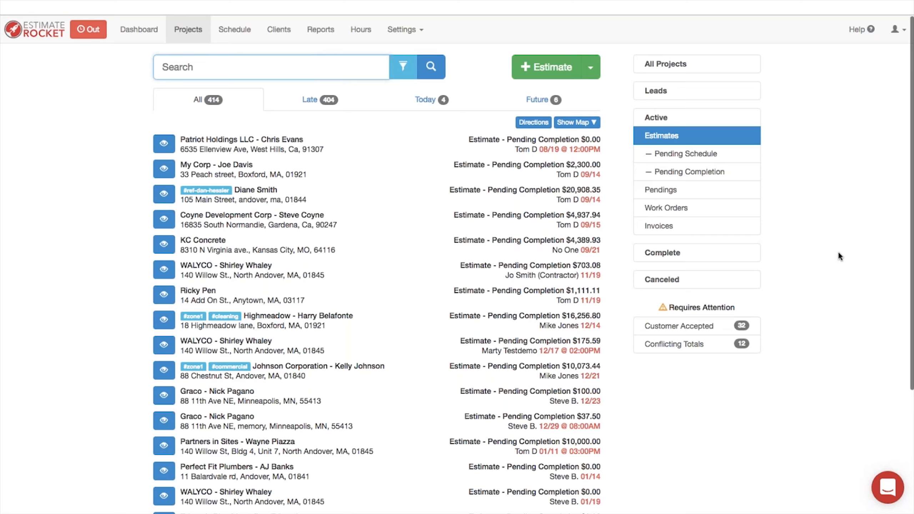
click(667, 190)
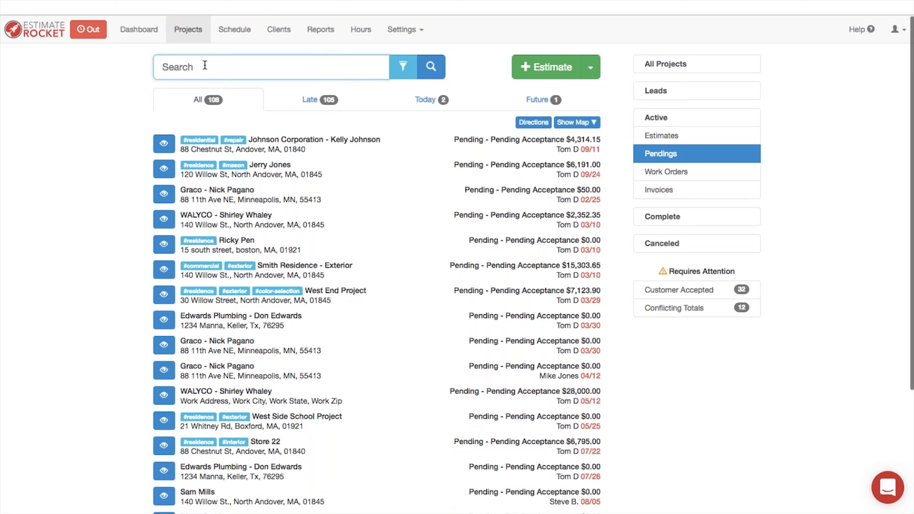
text(#interior)
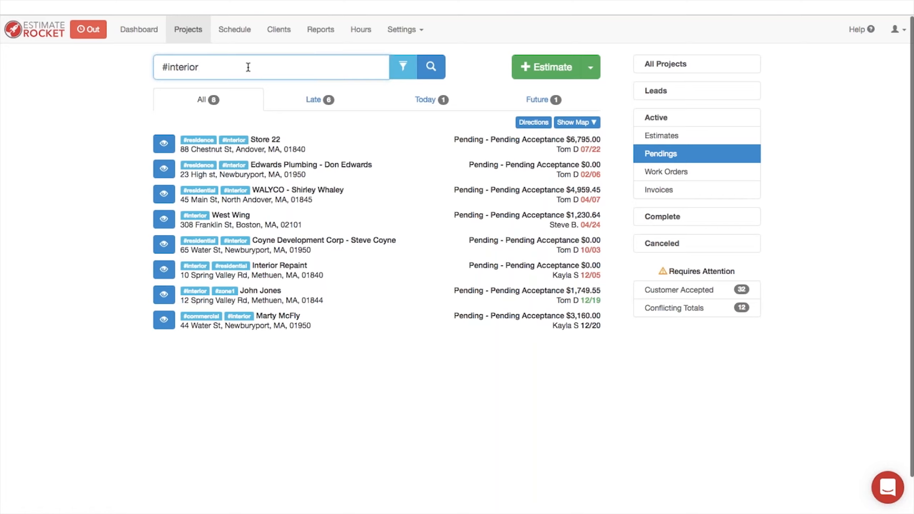
text(anover)
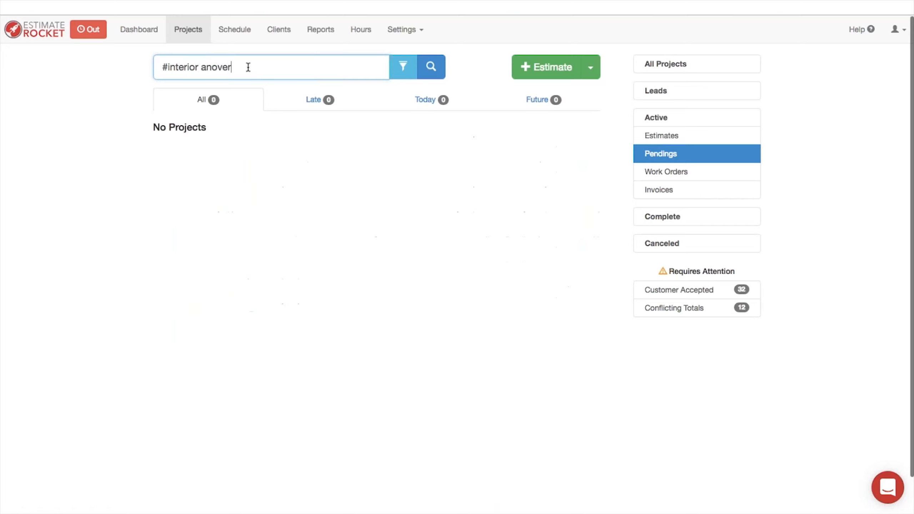
key(BackSpace)
key(BackSpace)
key(BackSpace)
key(BackSpace)
text(dover)
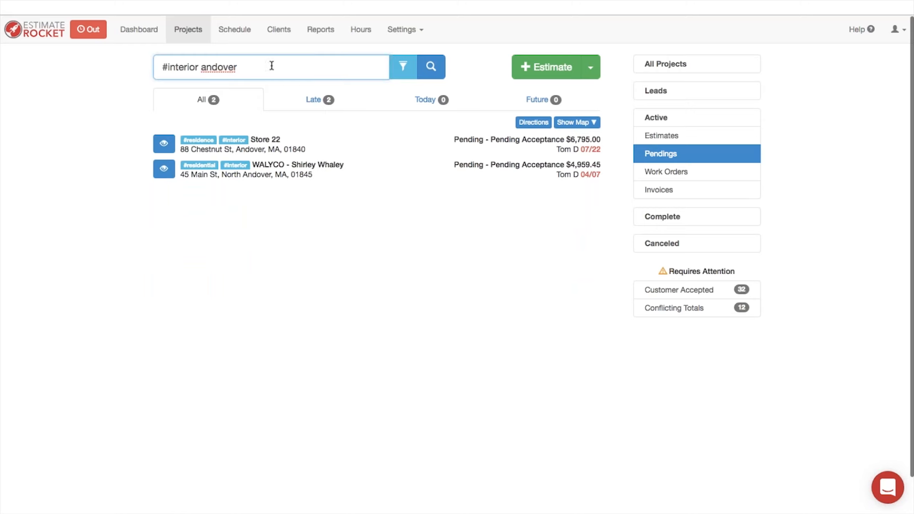
click(100, 108)
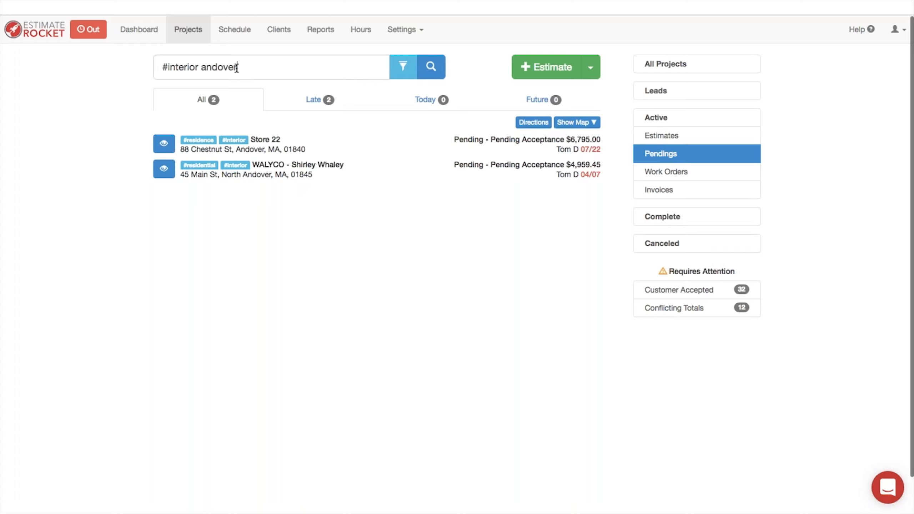
drag(240, 67, 110, 61)
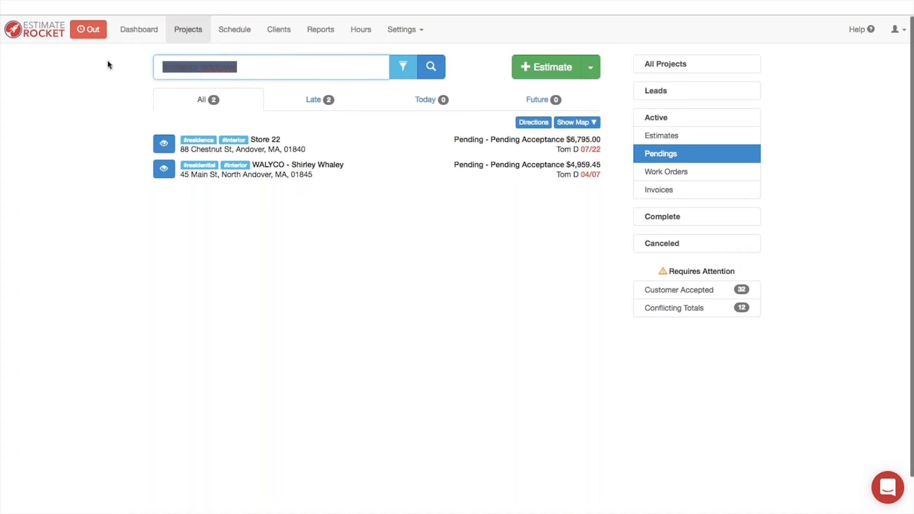
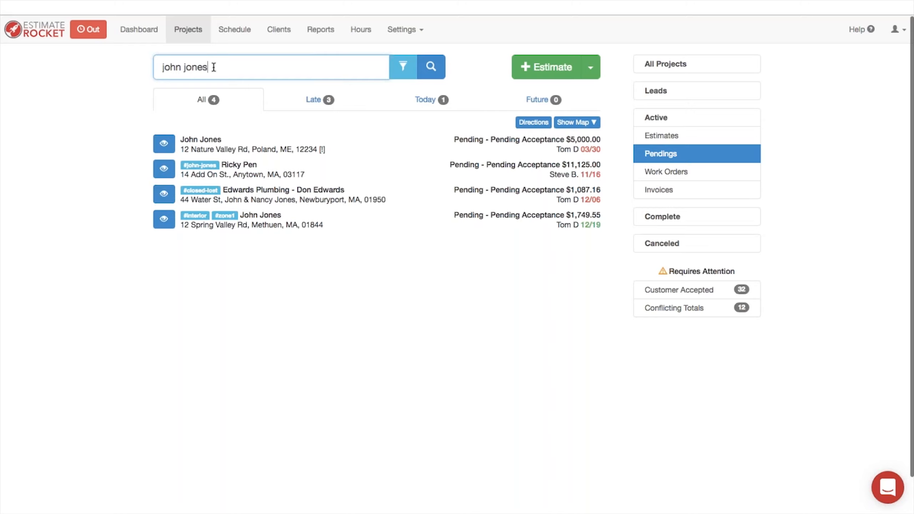
drag(214, 67, 123, 68)
key(BackSpace)
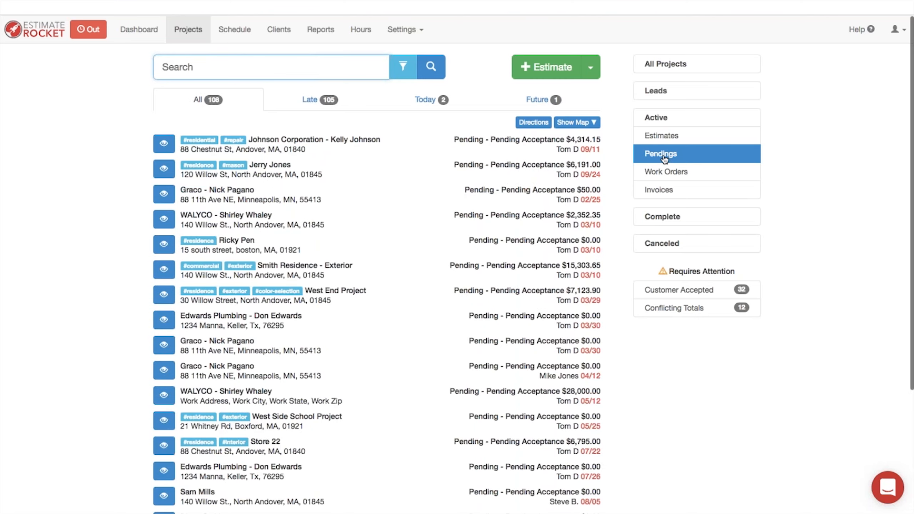
Step: Filter Active projects by the customer's name plus the #inter tag, leaving 5 projects
click(657, 120)
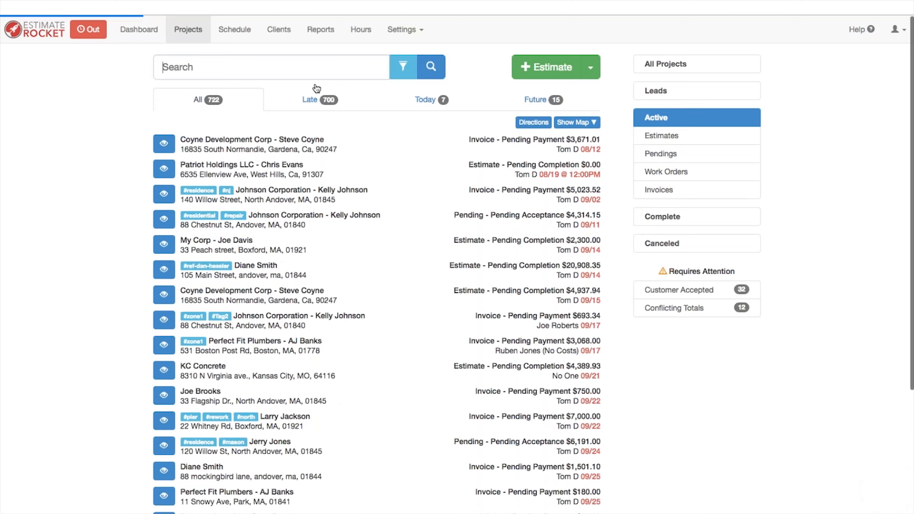
click(226, 66)
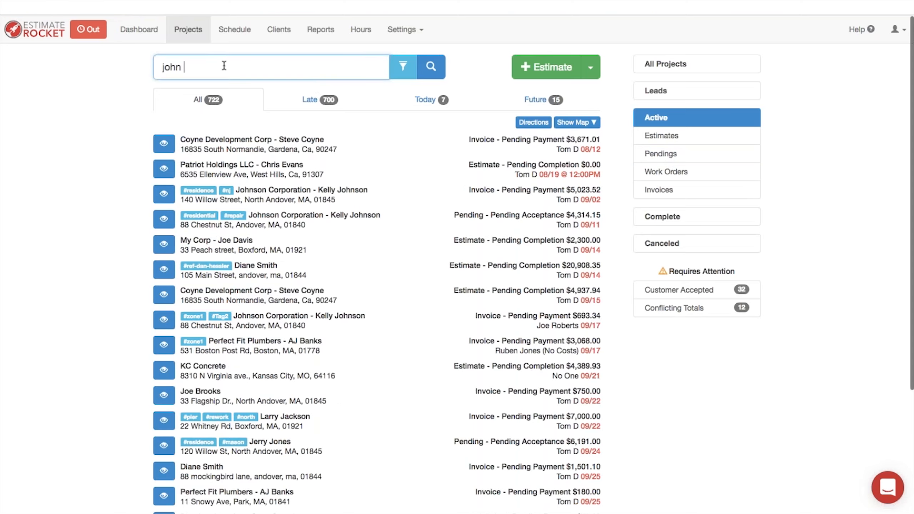
key(Return)
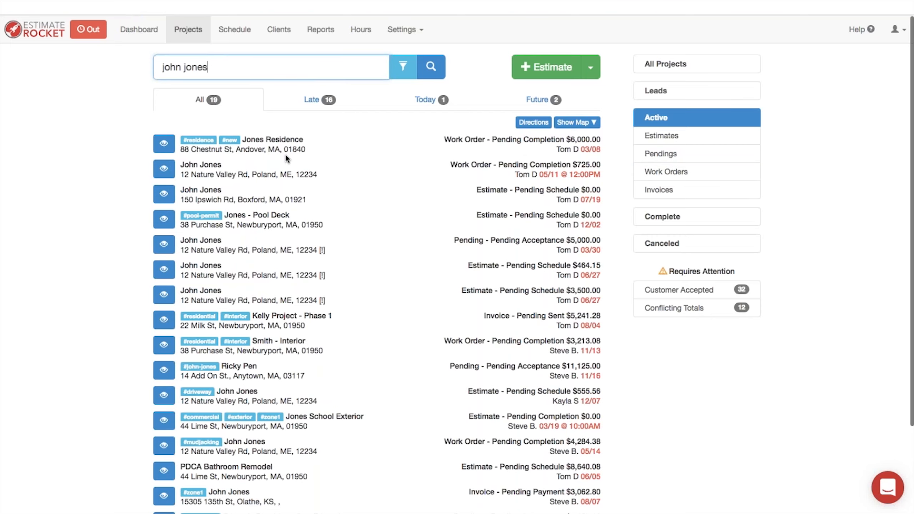
scroll(285, 193, down, 1)
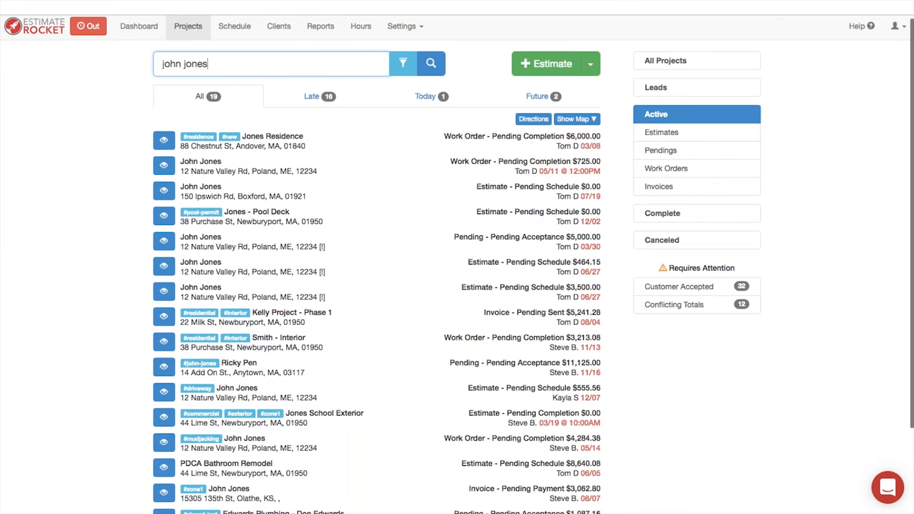
scroll(457, 257, down, 5)
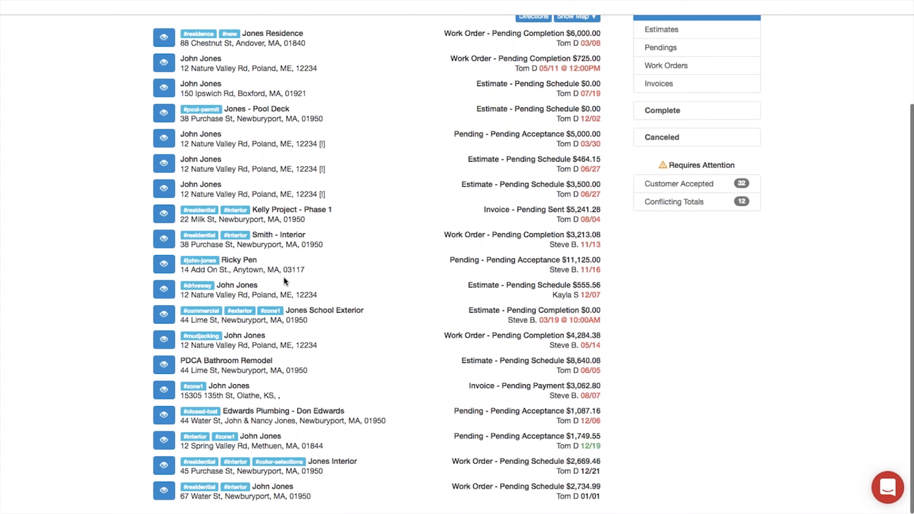
scroll(273, 241, up, 1)
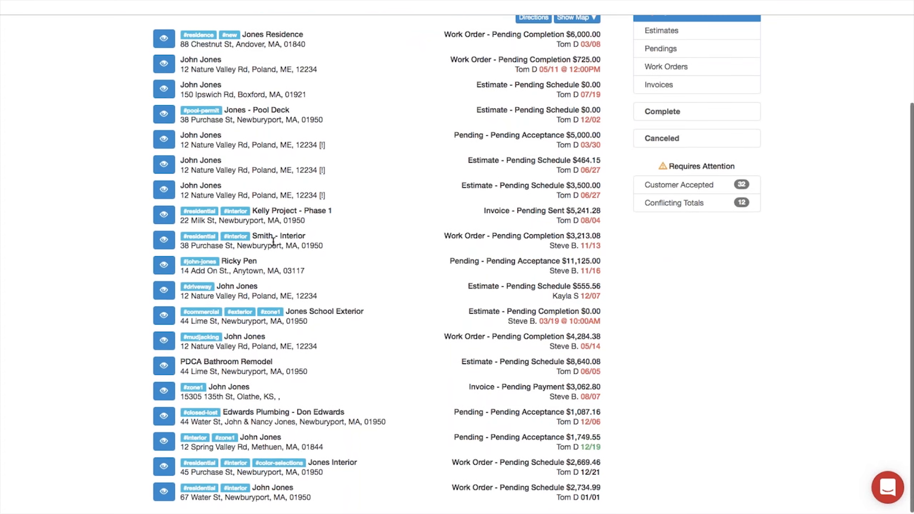
scroll(273, 241, up, 2)
scroll(269, 242, up, 5)
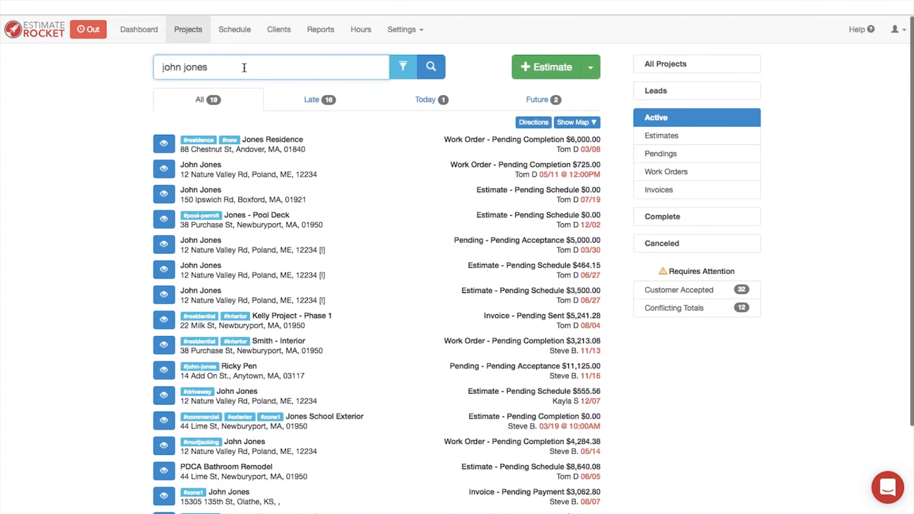
text(#inter)
key(Return)
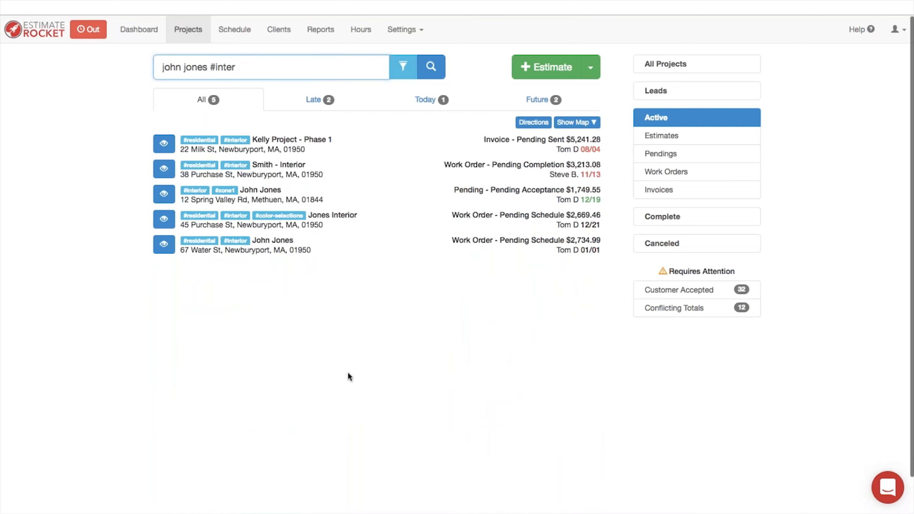
Step: Schedule the $2,734.99 interior work order on the calendar for January 1, 2019
click(164, 246)
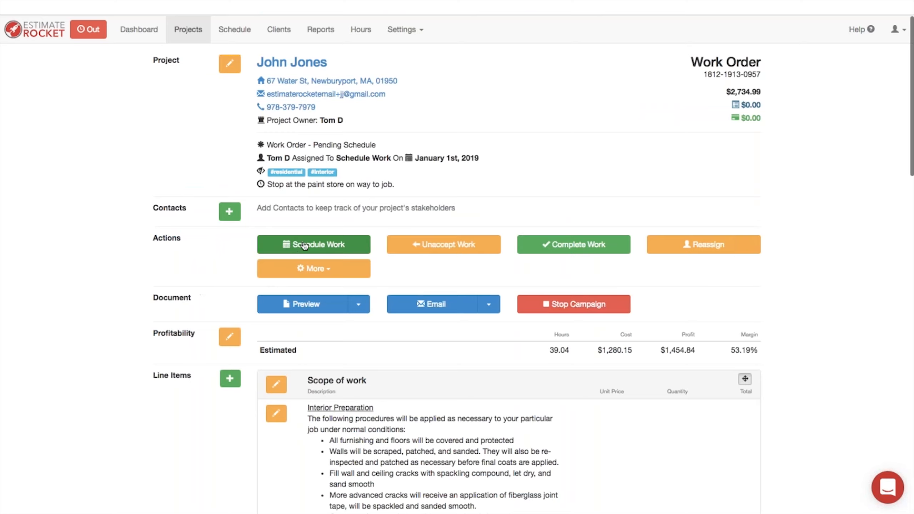
click(313, 243)
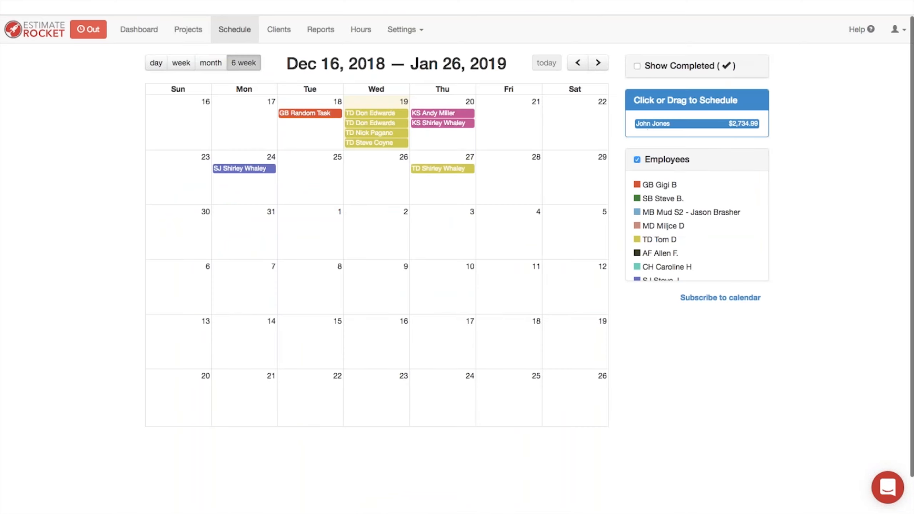
drag(654, 124, 308, 228)
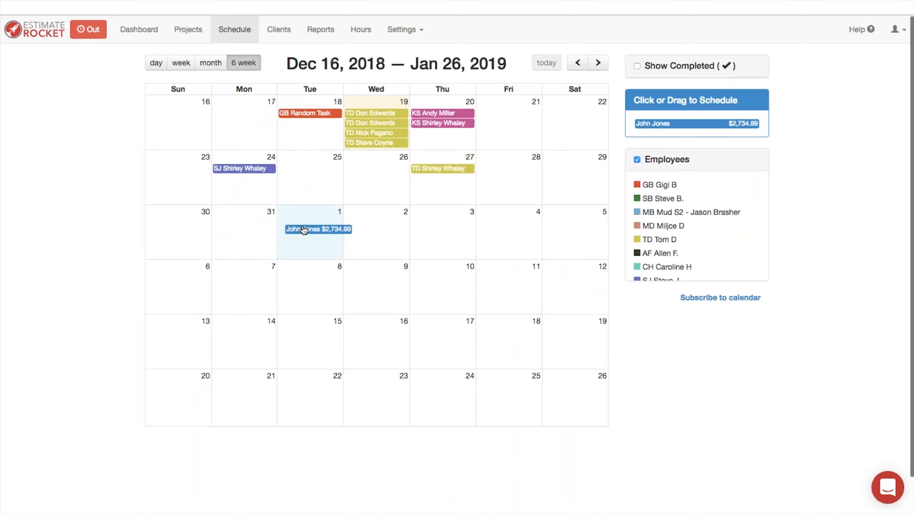
click(535, 320)
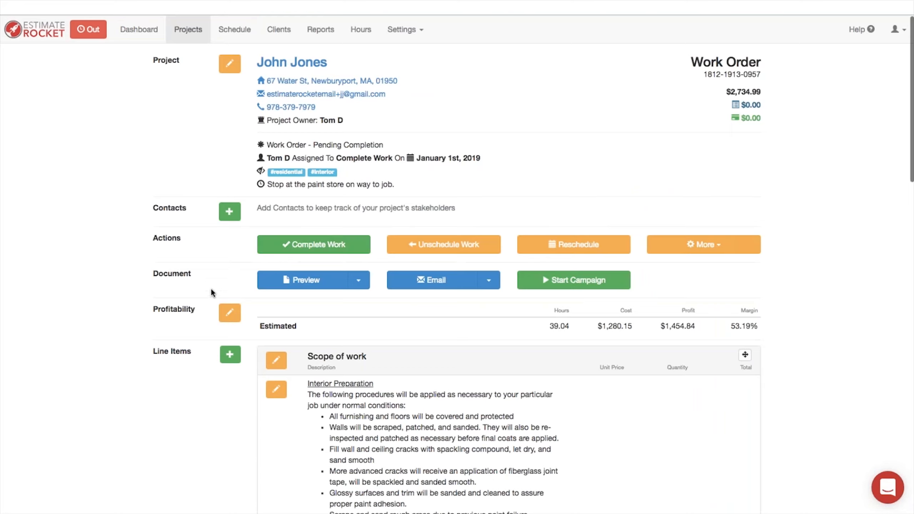
Step: Add and save a 'Deposit Invoice 25%' billing 25% of the total ($683.75)
scroll(210, 293, down, 20)
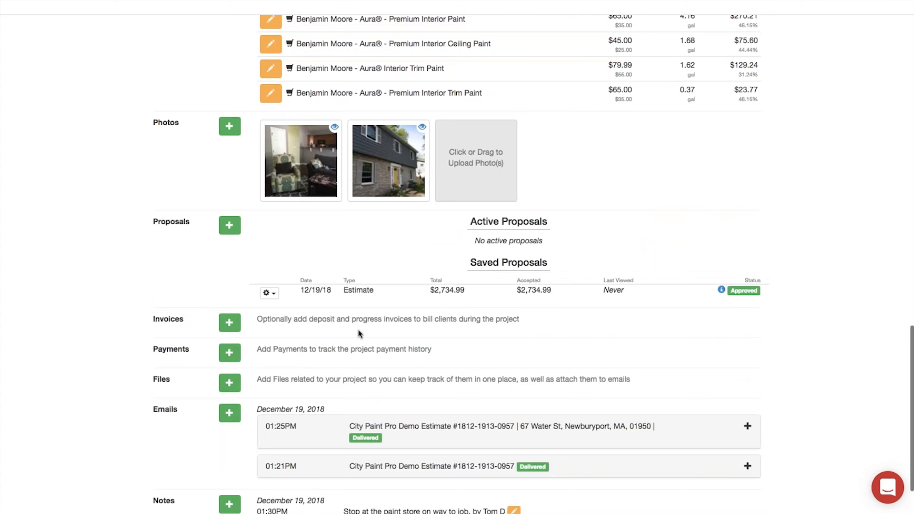
scroll(358, 332, down, 1)
scroll(358, 331, down, 2)
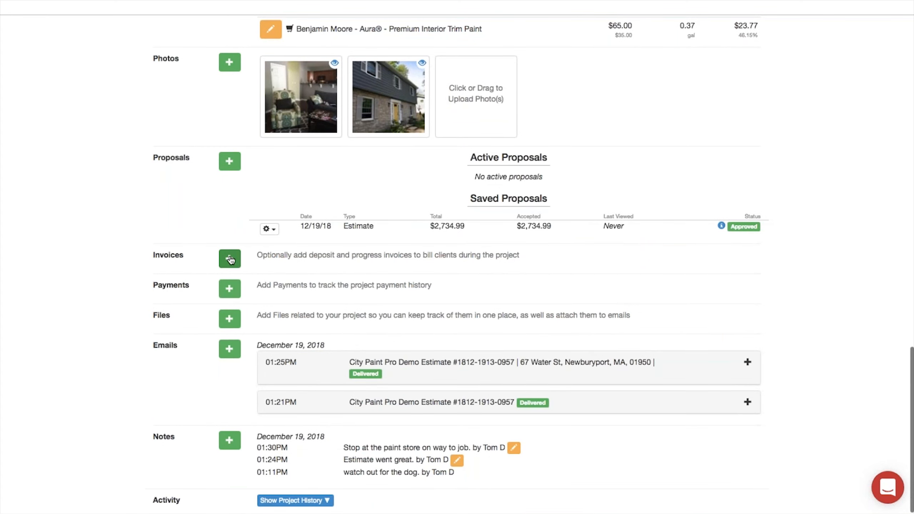
click(229, 259)
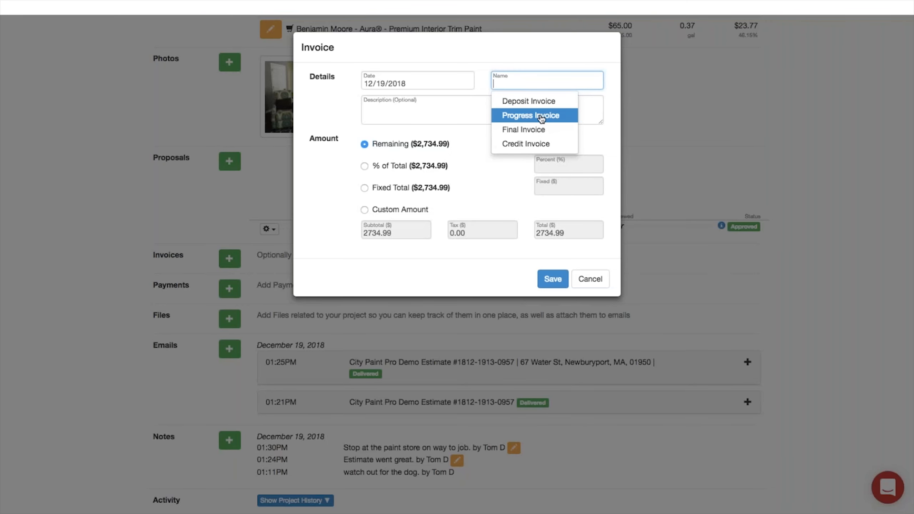
click(538, 103)
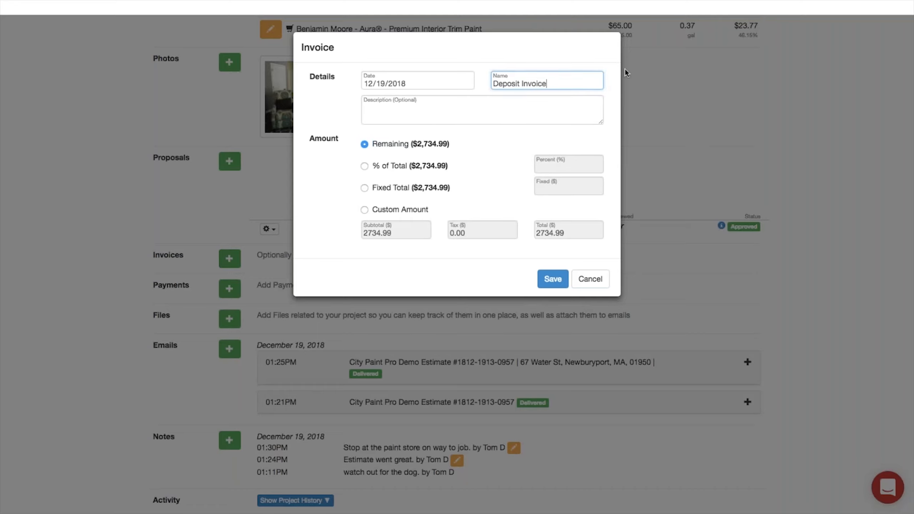
text(25%)
click(364, 166)
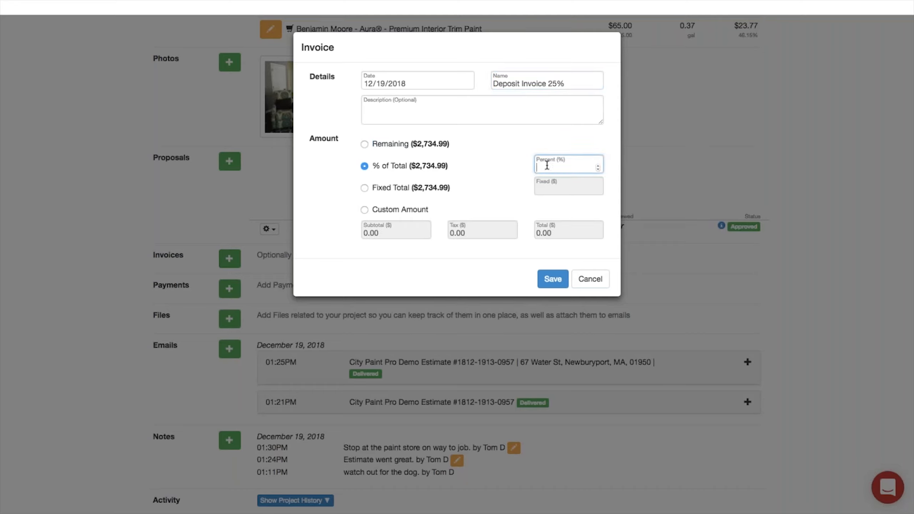
text(25)
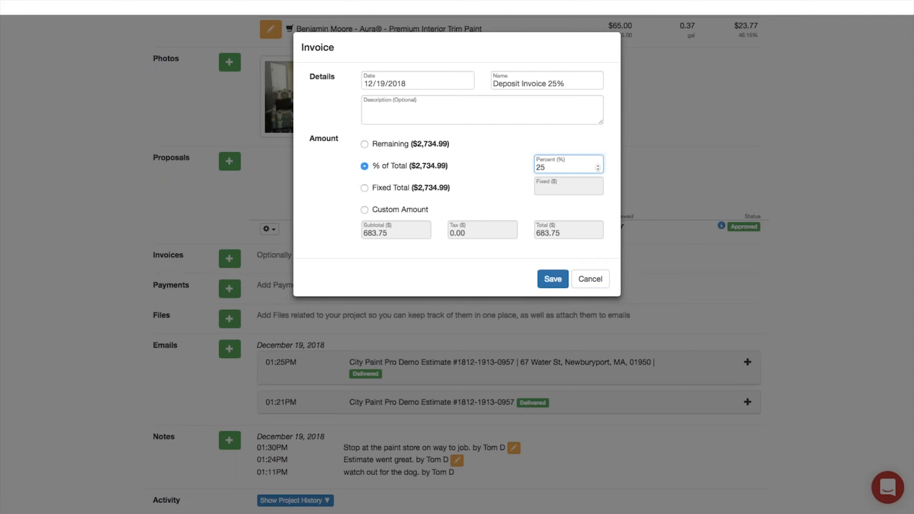
click(550, 282)
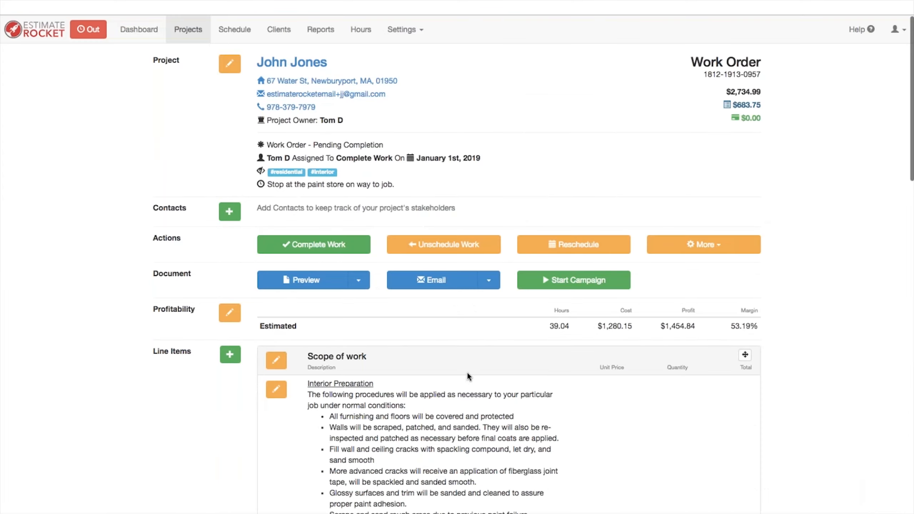
Step: Start emailing the deposit invoice, remove the client recipient, then cancel the email
scroll(471, 373, down, 15)
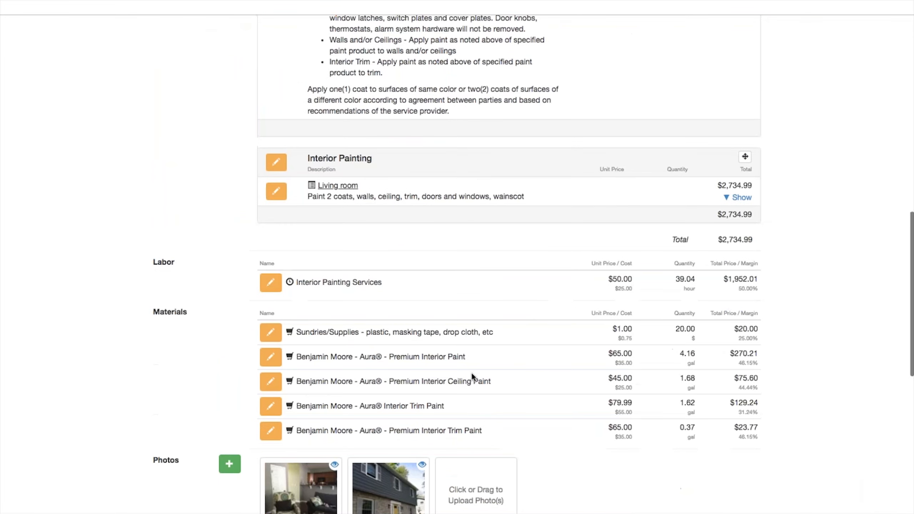
scroll(471, 376, down, 10)
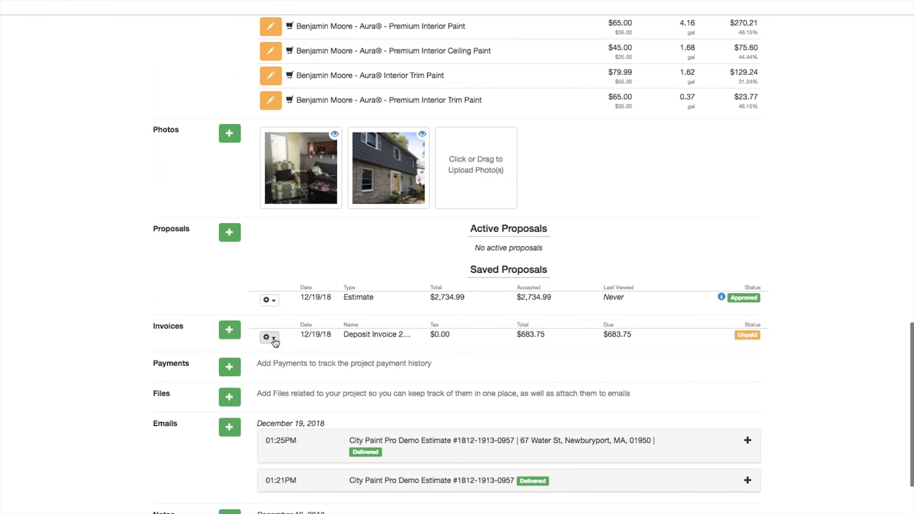
click(270, 337)
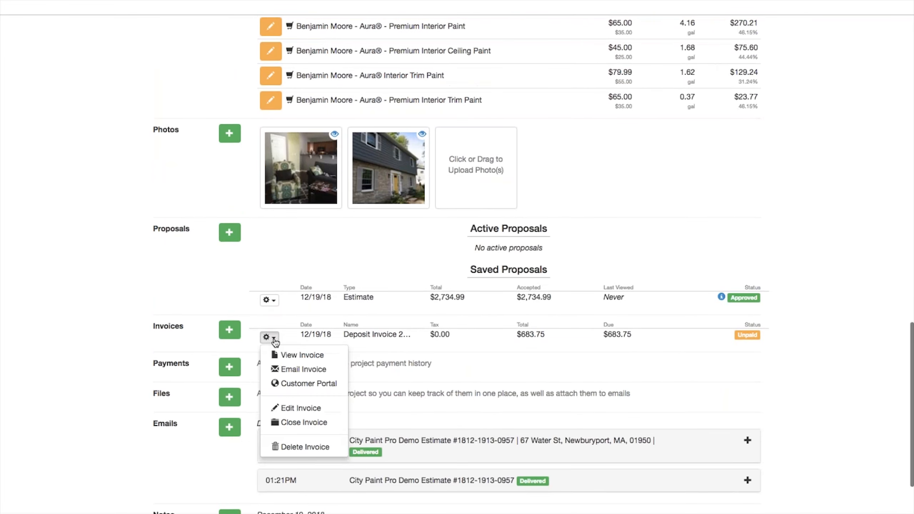
click(295, 370)
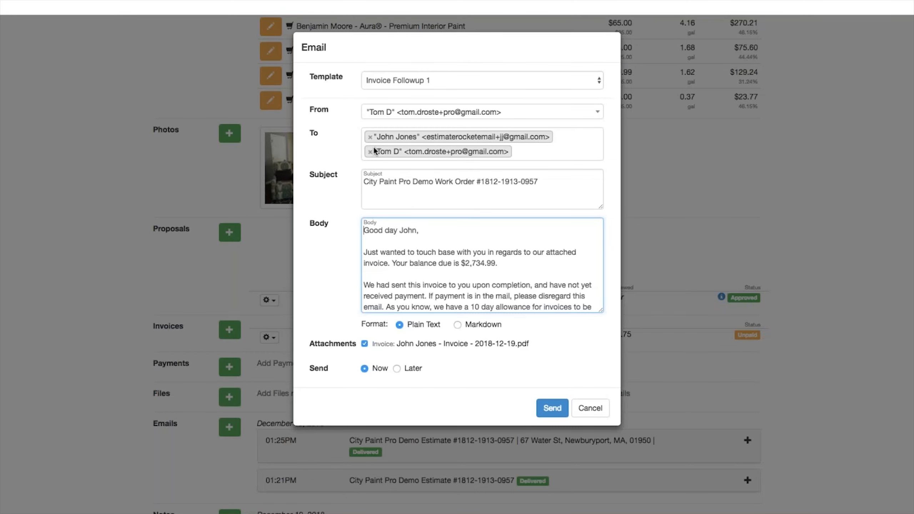
click(370, 137)
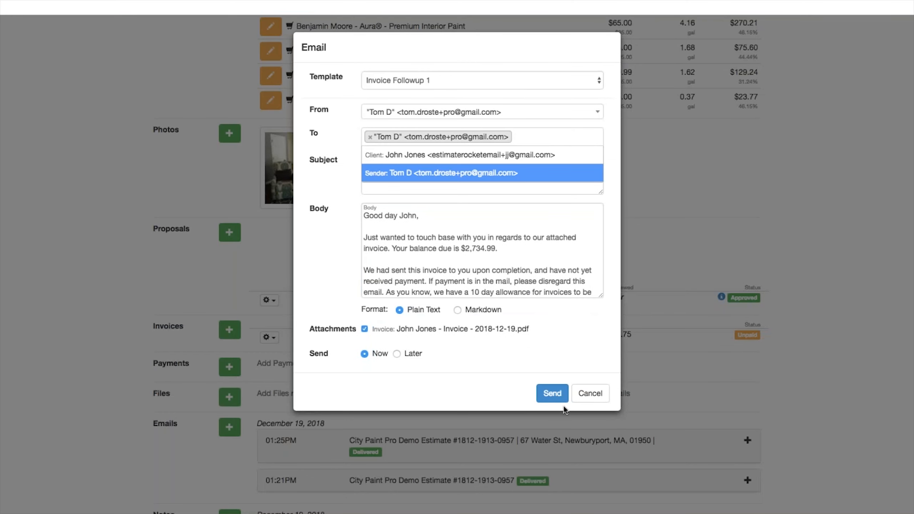
click(589, 393)
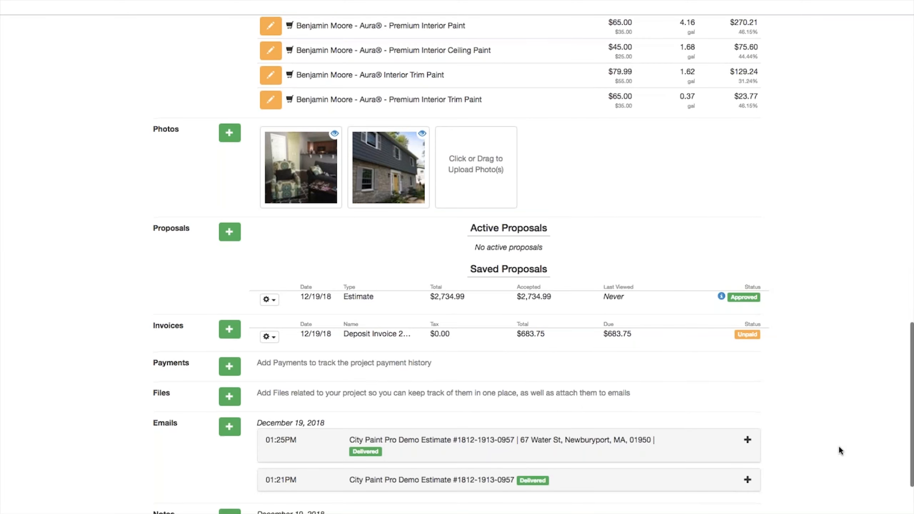
Step: Draft a new deposit invoice email addressed only to the sender, with the client removed
scroll(838, 445, down, 2)
scroll(838, 445, up, 1)
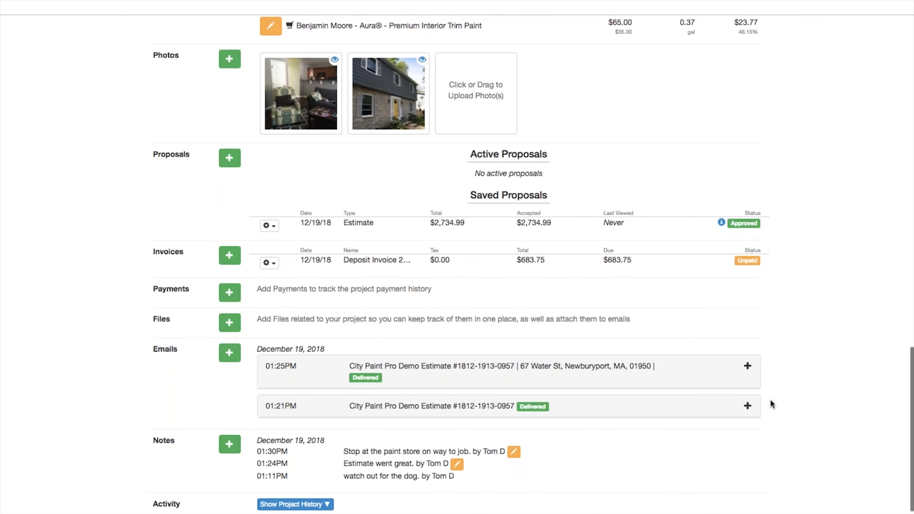
click(278, 266)
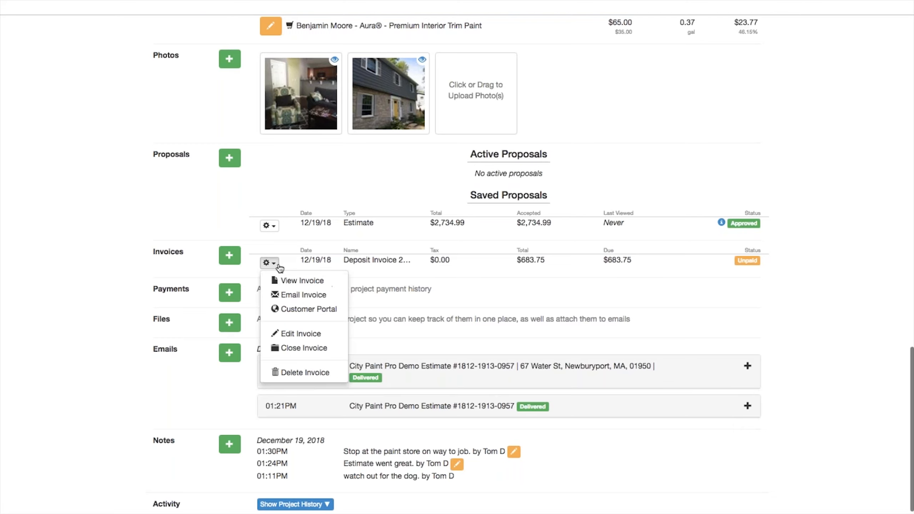
click(302, 295)
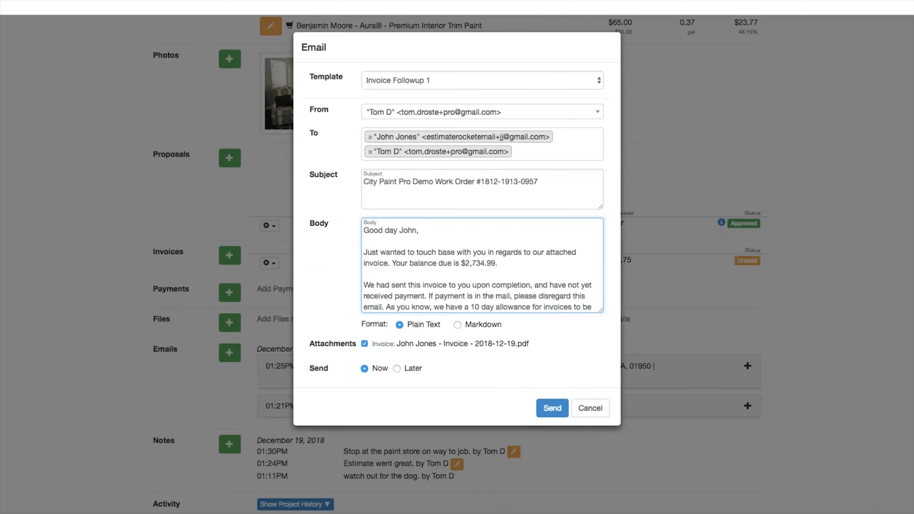
click(370, 137)
click(380, 315)
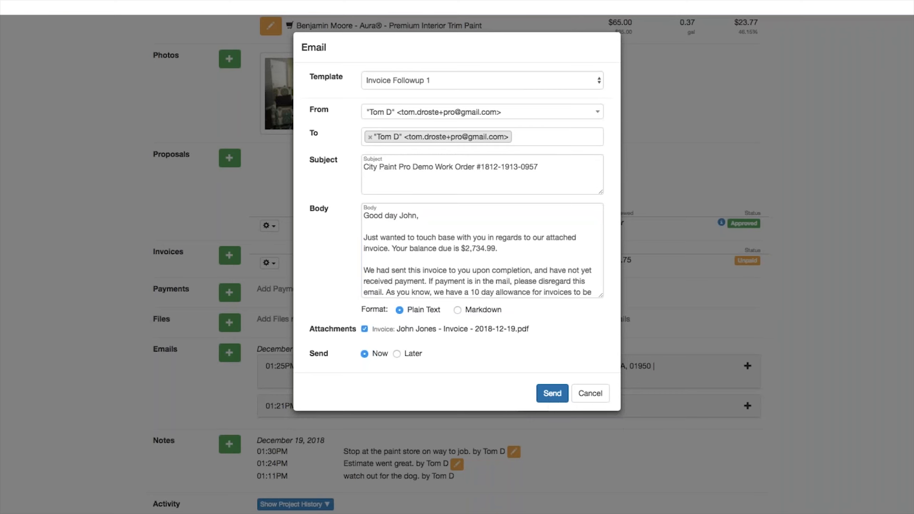
Step: Send the invoice email and view the $683.75 deposit invoice in the customer portal
click(551, 395)
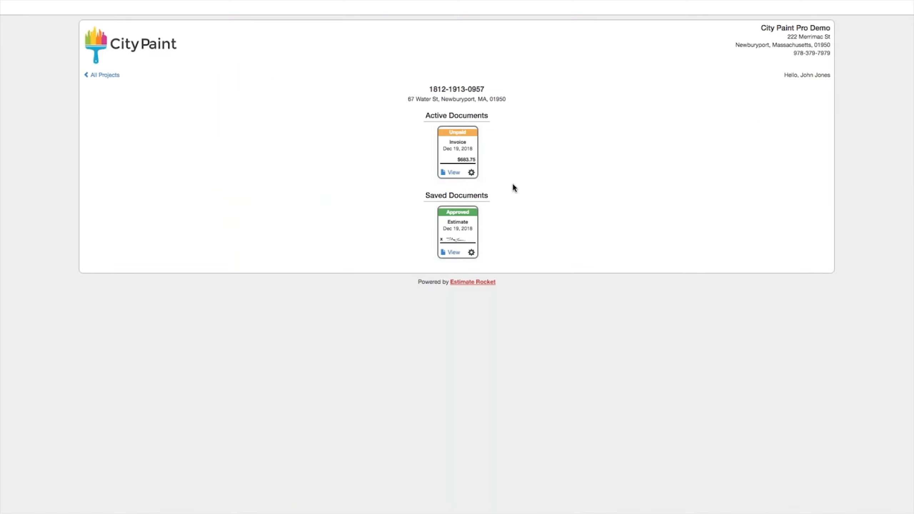
click(463, 151)
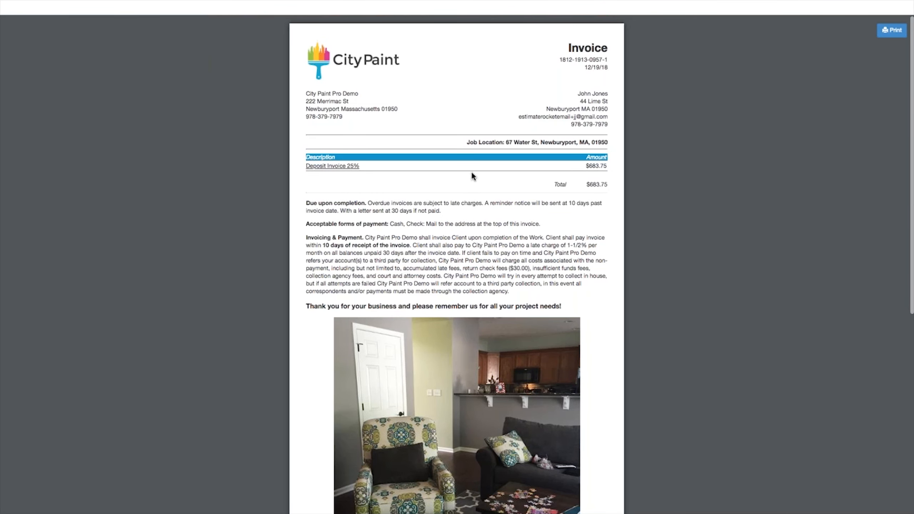
scroll(472, 176, down, 5)
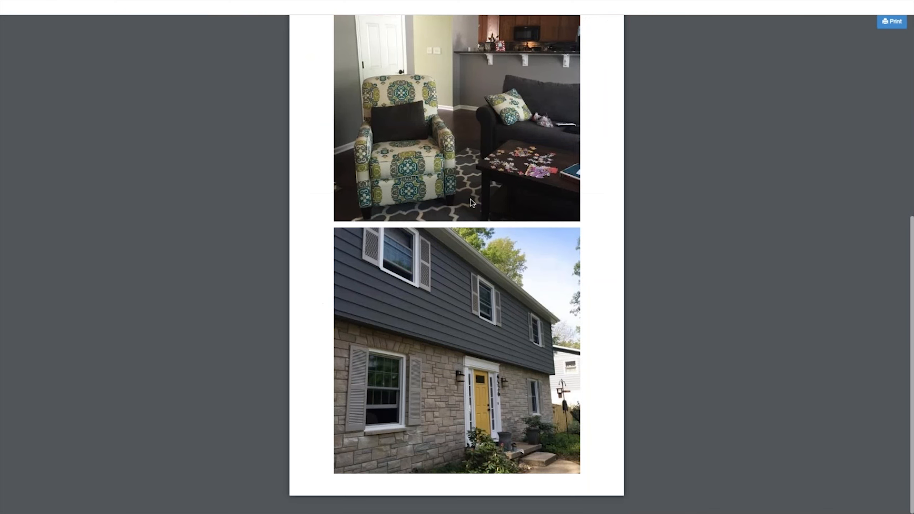
scroll(471, 202, up, 10)
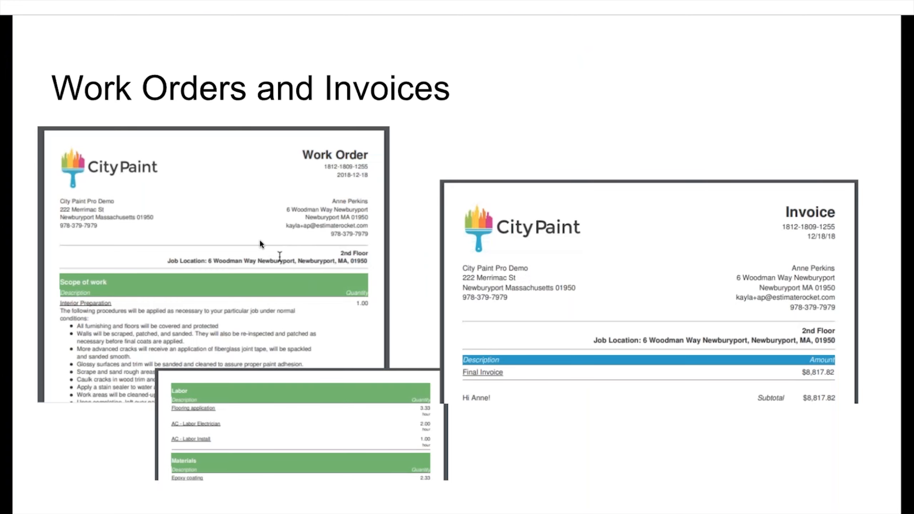
Step: Advance the presentation to the Accept Payments slide
click(260, 243)
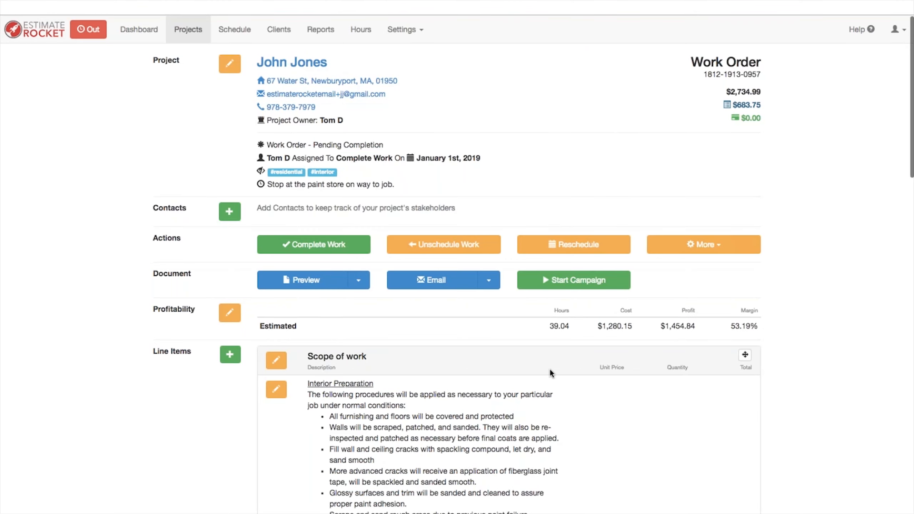
Step: Record a $683.75 payment on the deposit invoice with reference 'ck 555'
scroll(549, 369, down, 5)
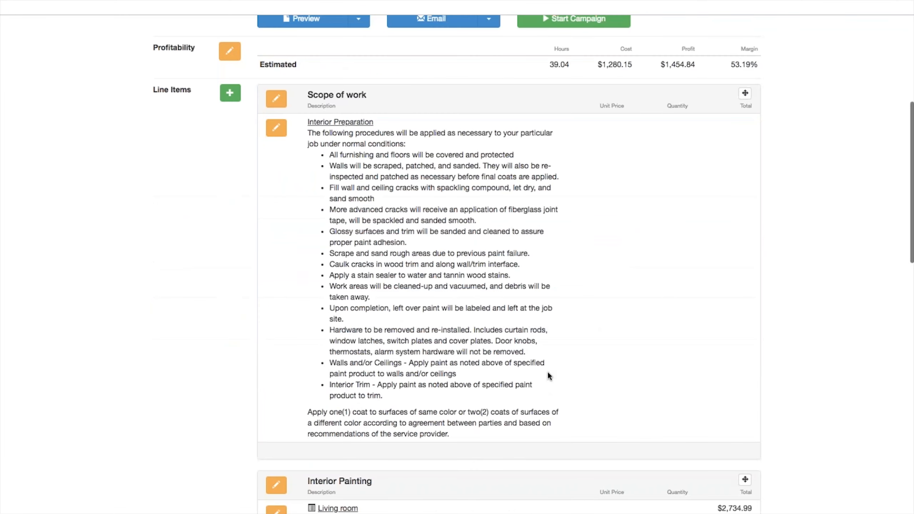
scroll(546, 380, down, 15)
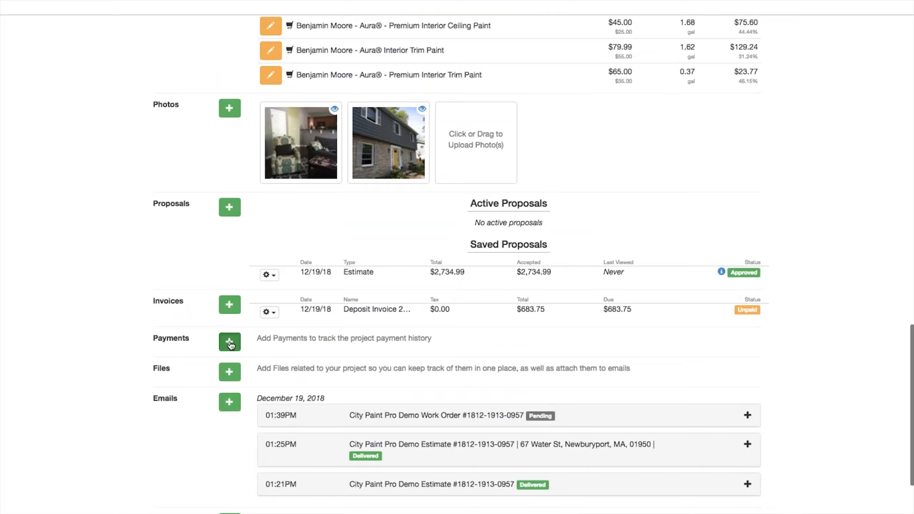
click(229, 343)
click(556, 116)
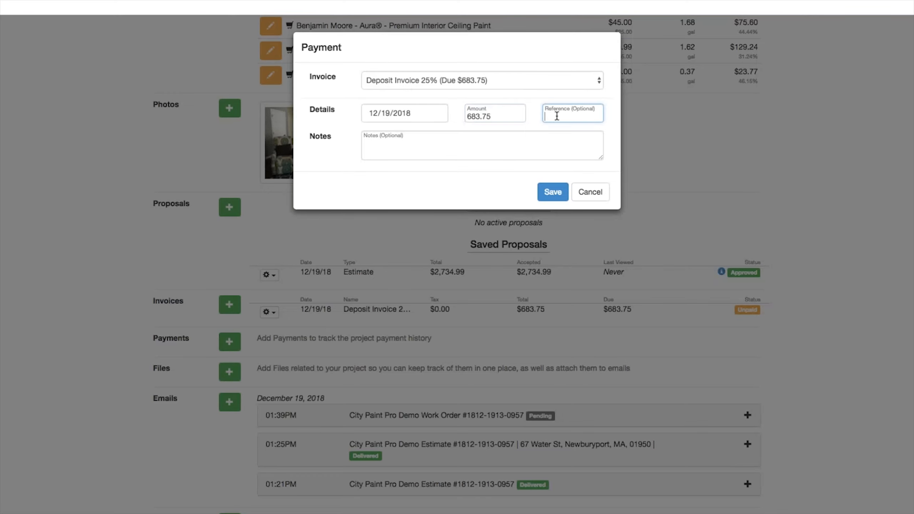
text(ck 555)
click(547, 197)
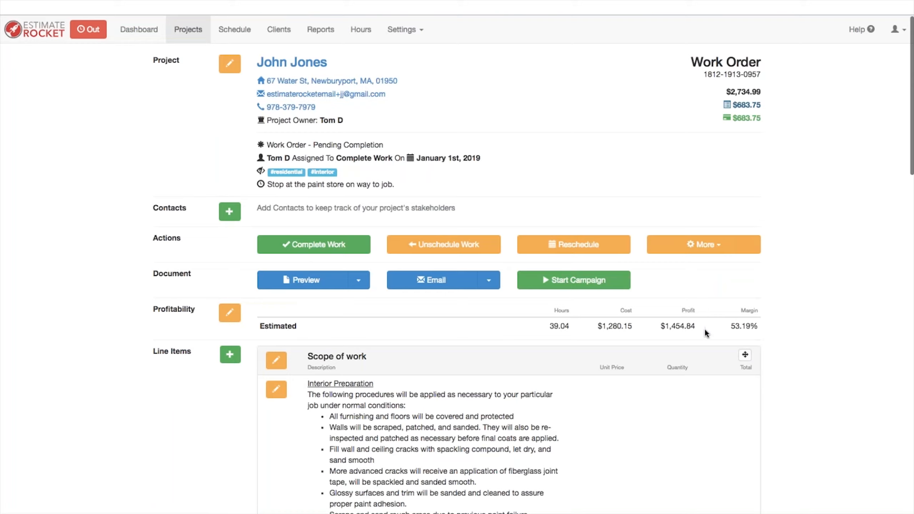
Step: Mark the work complete and issue the $2,734.99 final invoice, now Pending Payment
click(295, 248)
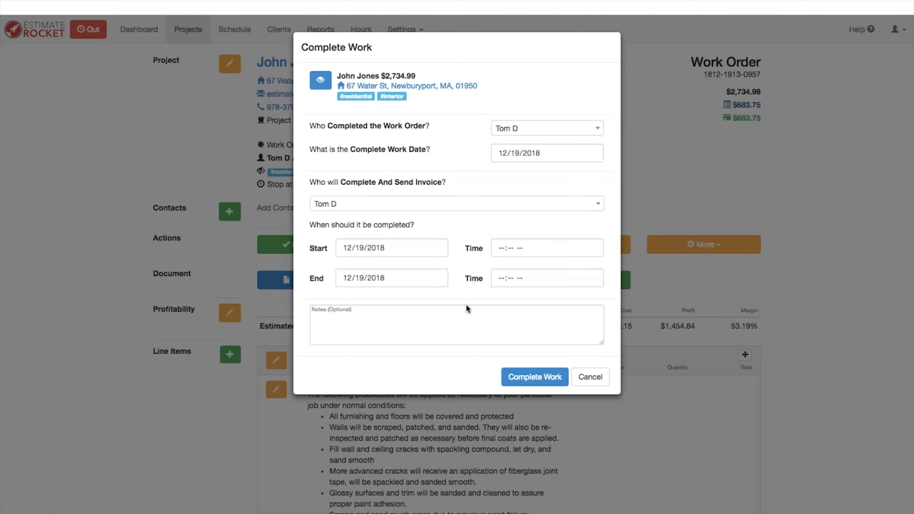
click(538, 379)
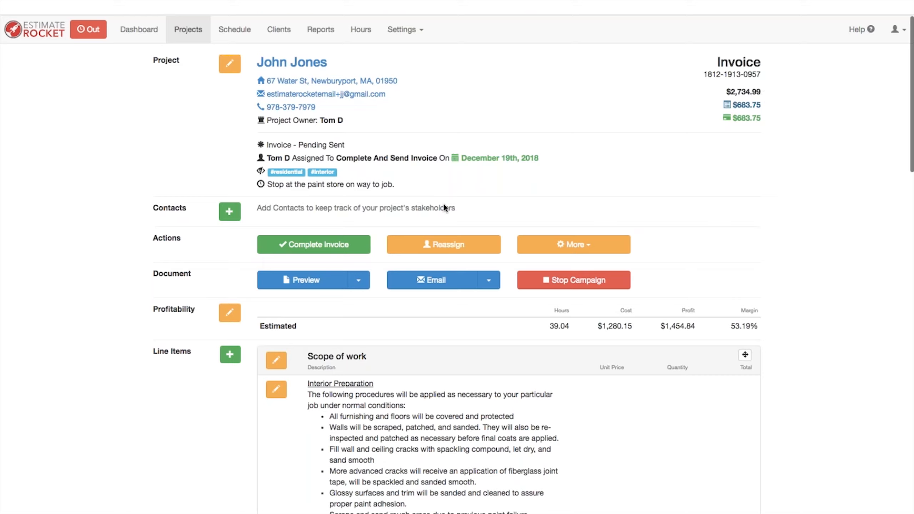
click(313, 245)
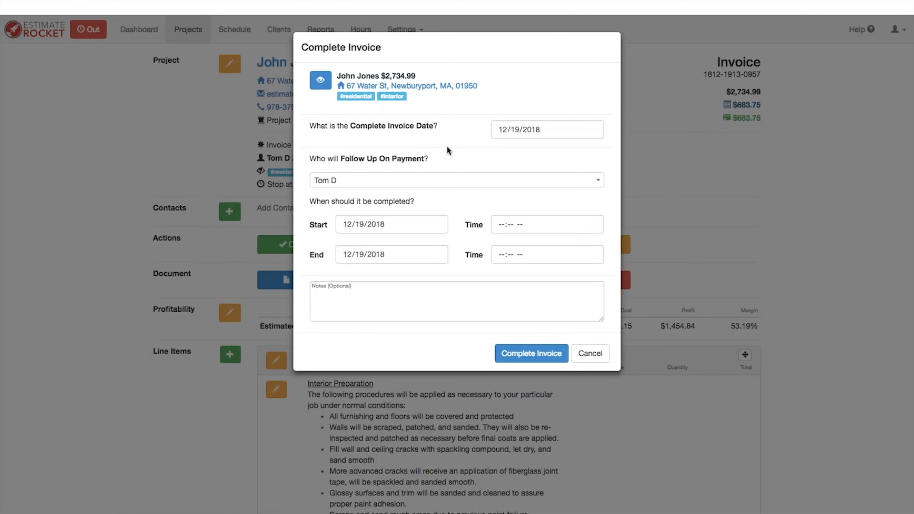
click(529, 353)
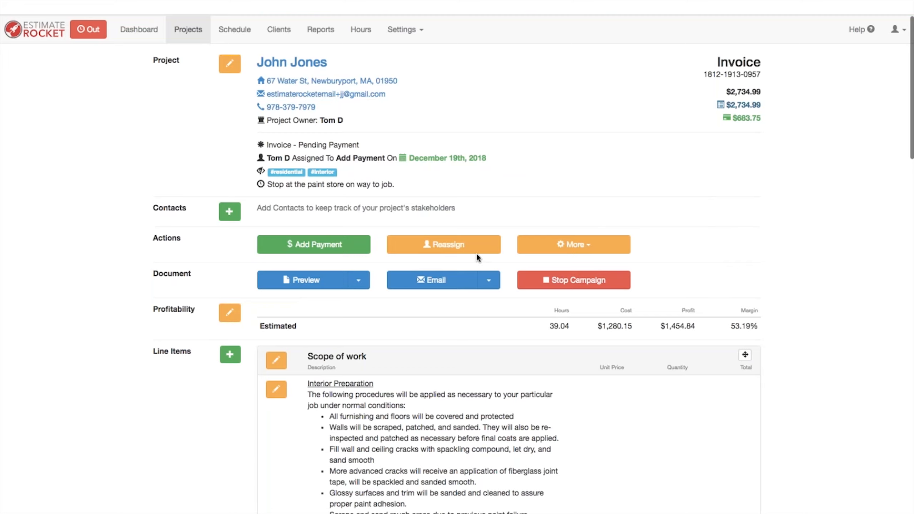
Step: Record the $2,051.24 final payment with reference 'ck 333', then mark the project Complete
click(308, 248)
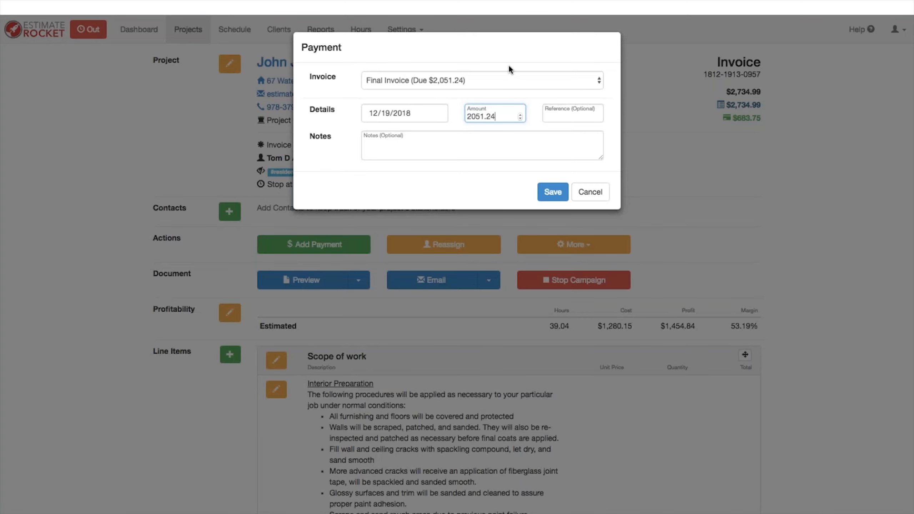
click(563, 116)
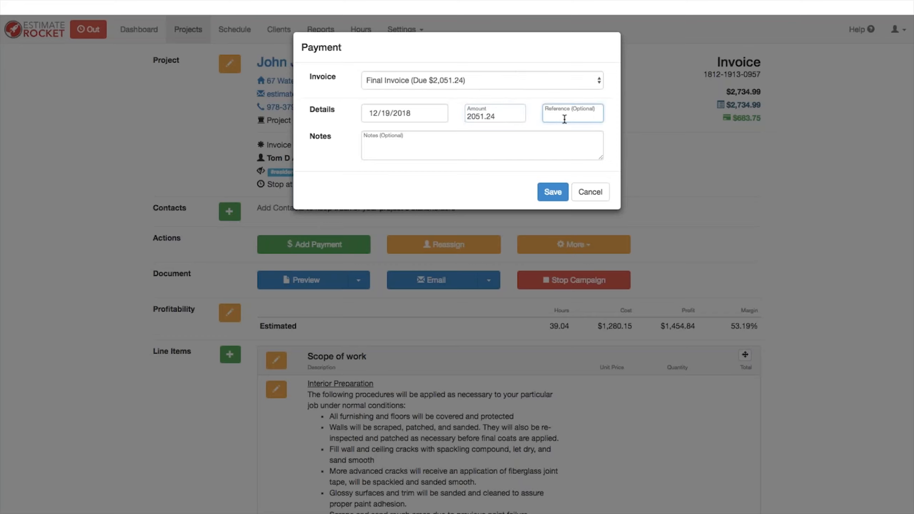
text(ck 333)
click(551, 195)
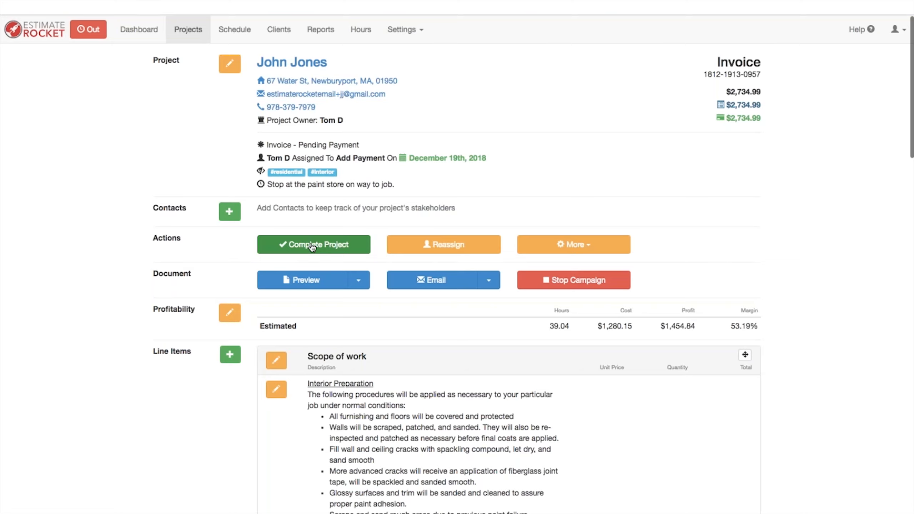
click(312, 246)
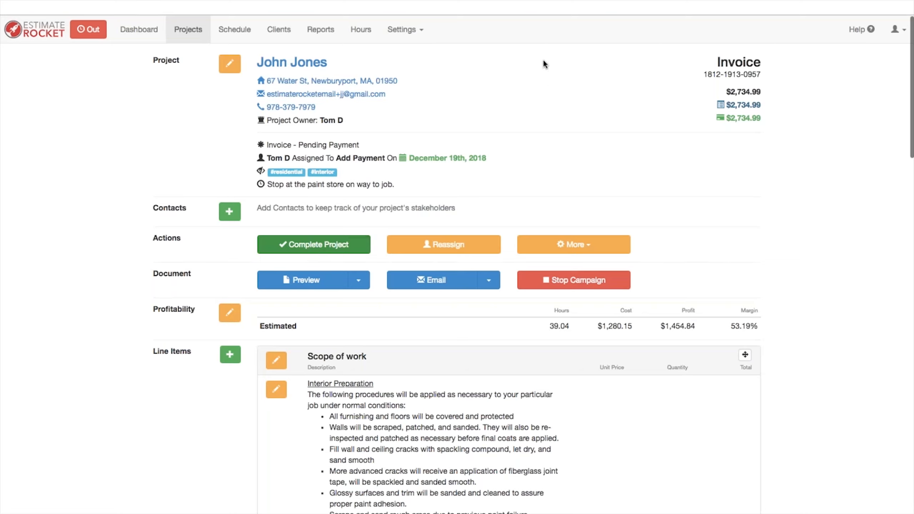
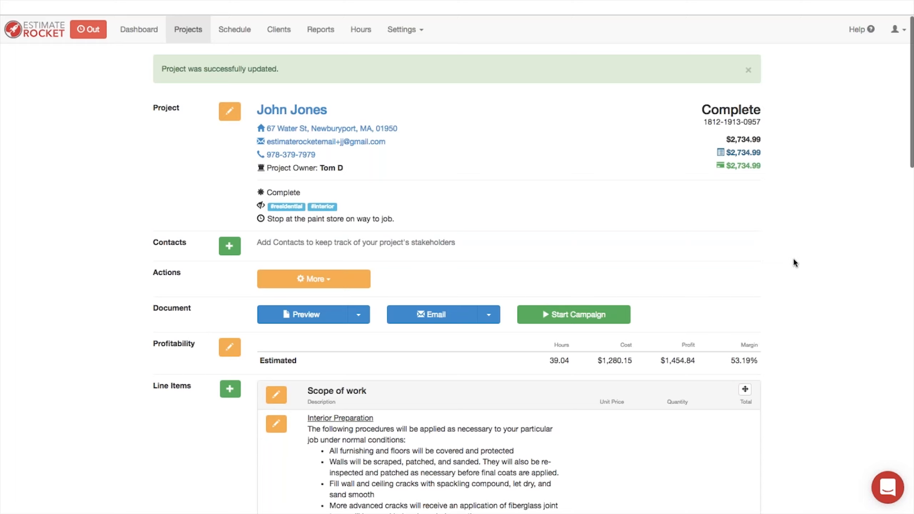
Step: Open Reports and review the December 2018 summary of sales, estimates, invoices and work orders
click(326, 30)
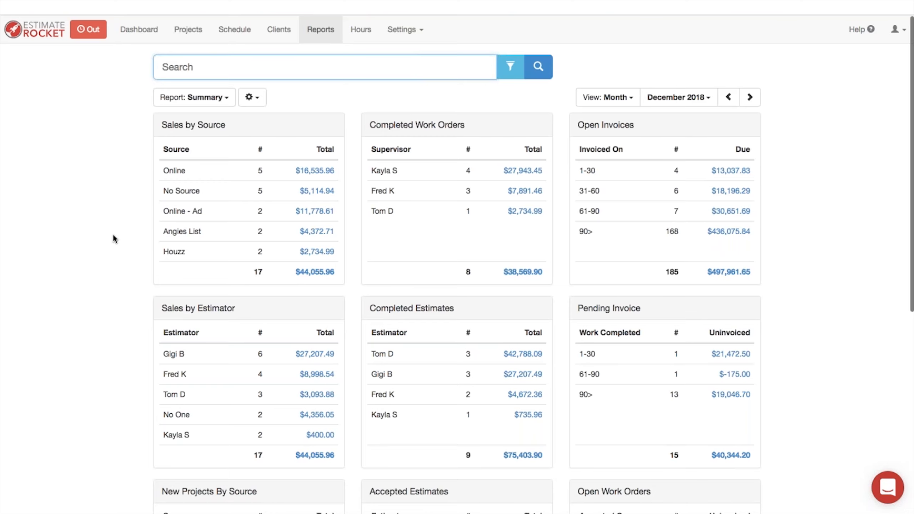
scroll(102, 382, down, 3)
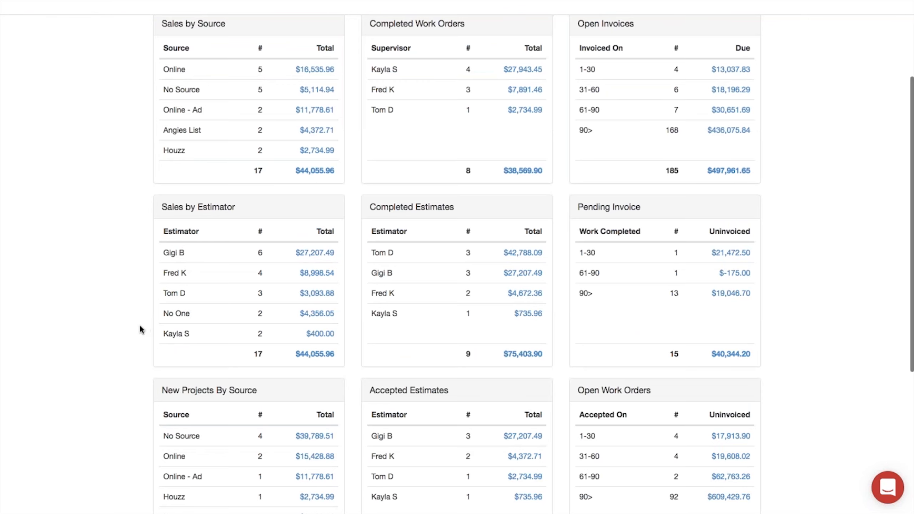
scroll(139, 327, down, 7)
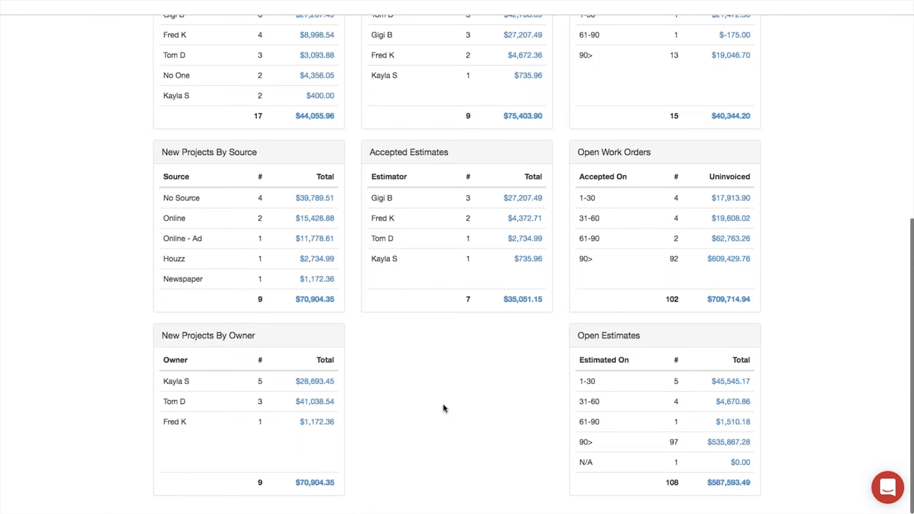
scroll(442, 402, up, 9)
scroll(447, 394, down, 1)
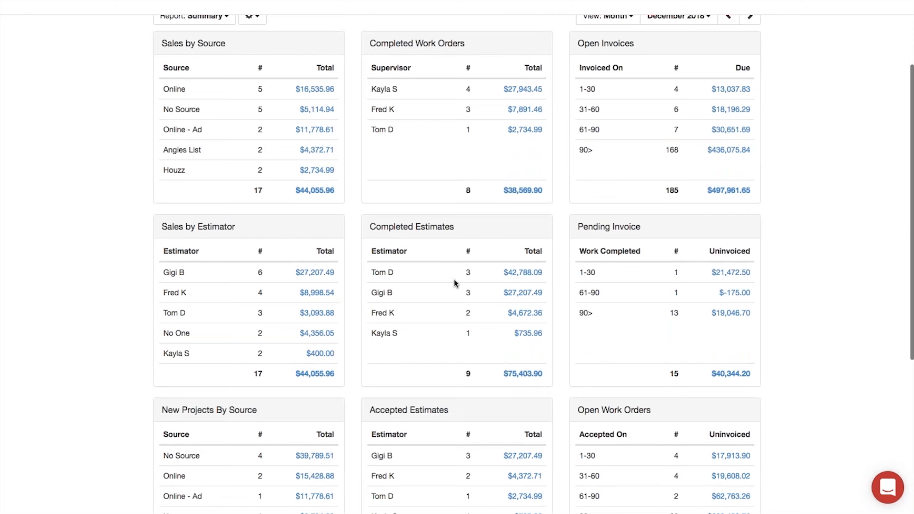
scroll(454, 281, down, 2)
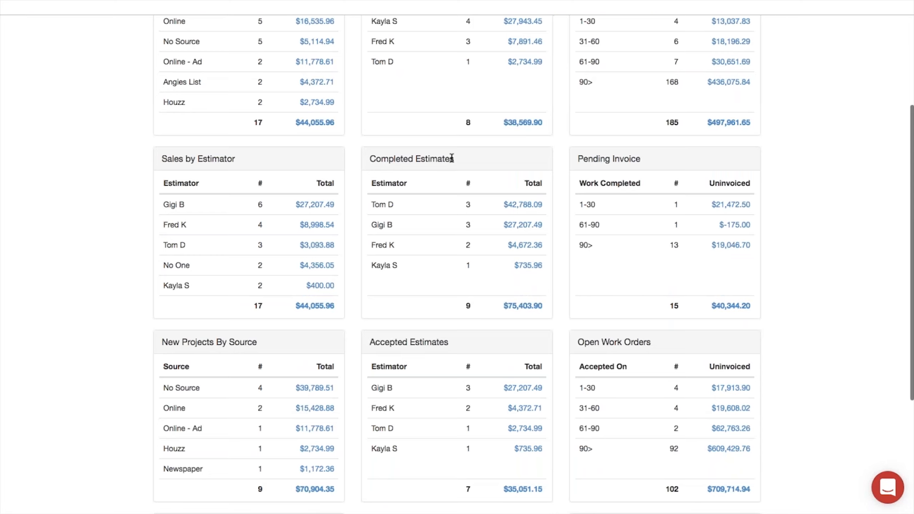
scroll(464, 166, up, 1)
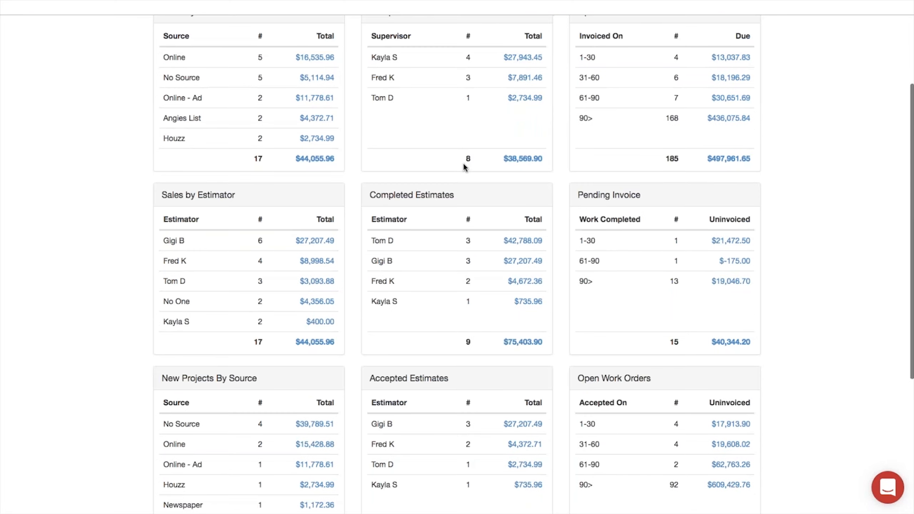
scroll(464, 166, up, 2)
click(214, 62)
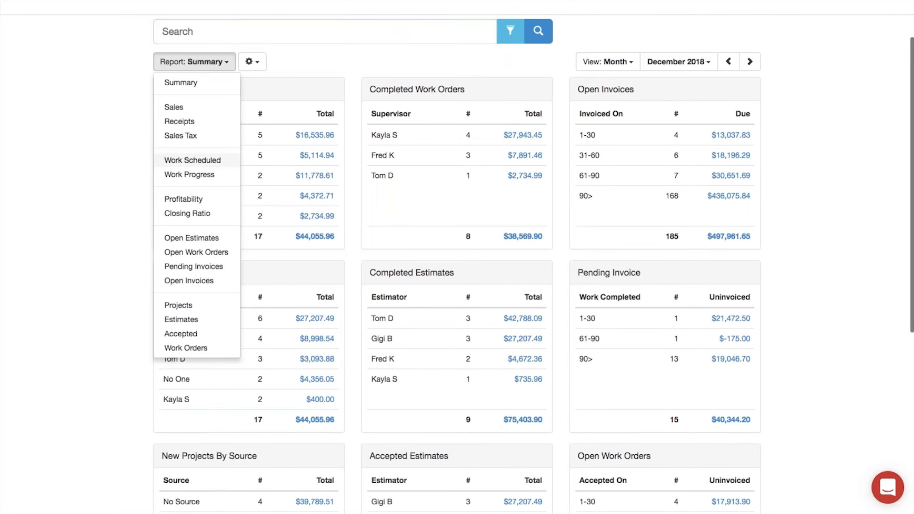
Step: Show the Closing Ratio report by estimator for the October 1 – December 31 quarter
click(186, 213)
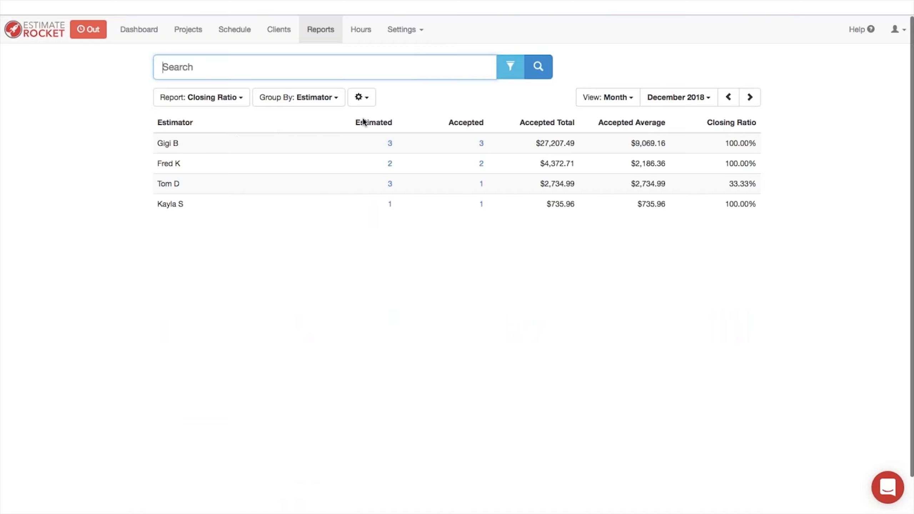
click(630, 98)
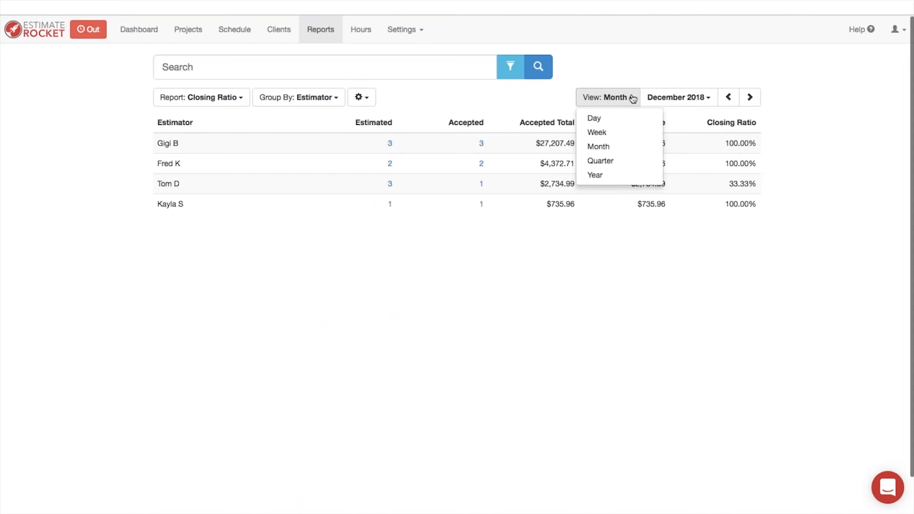
click(603, 162)
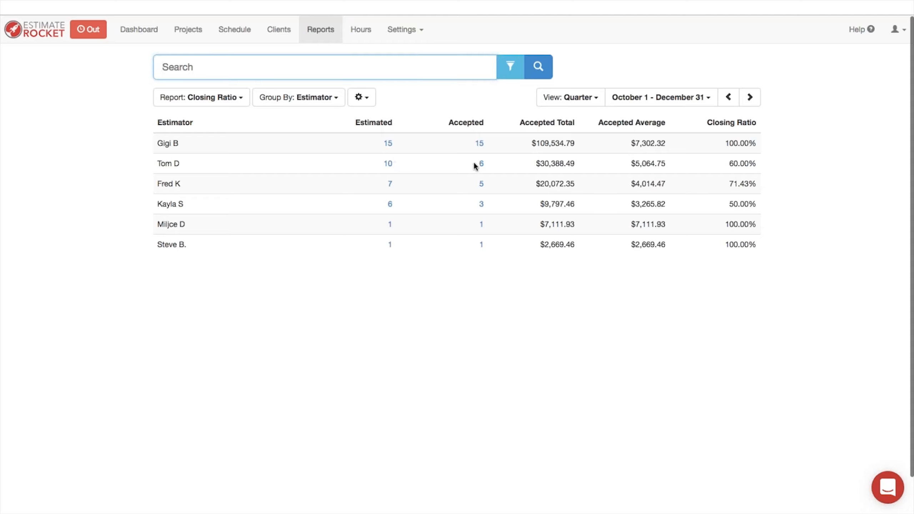
click(389, 165)
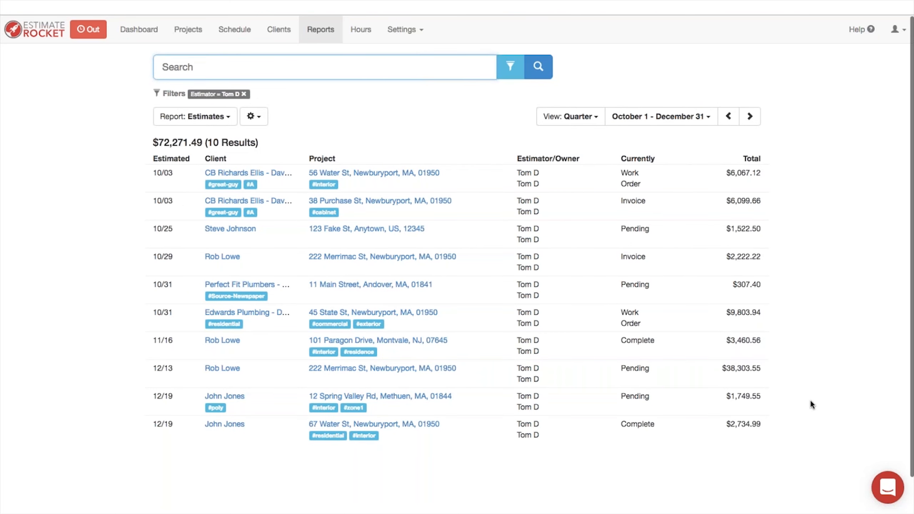
click(372, 204)
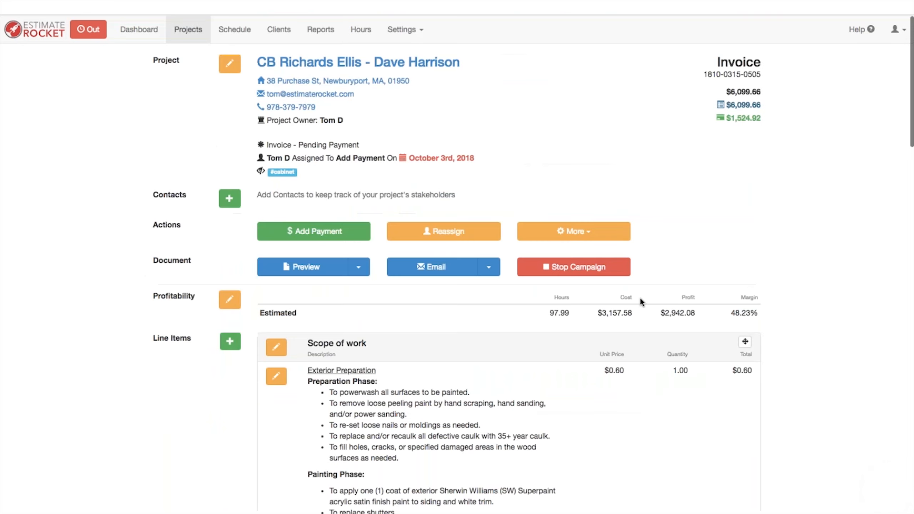
scroll(694, 365, down, 3)
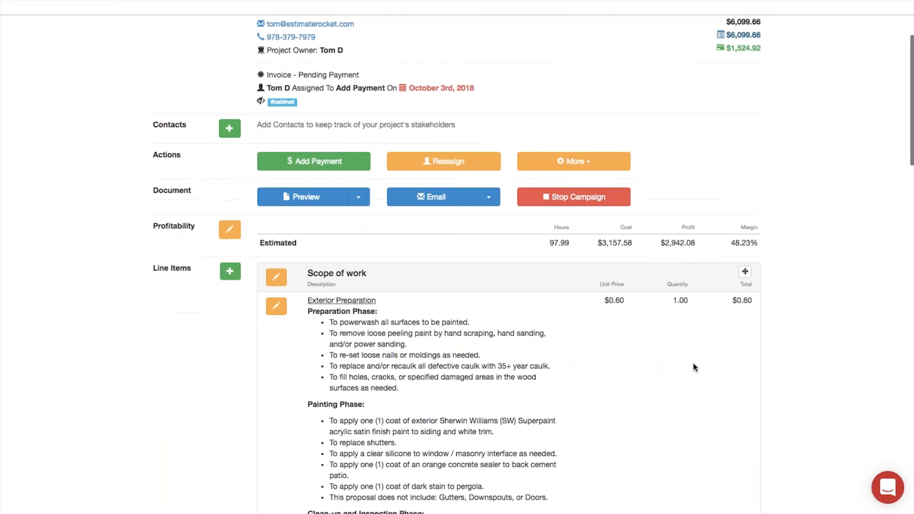
scroll(694, 367, up, 3)
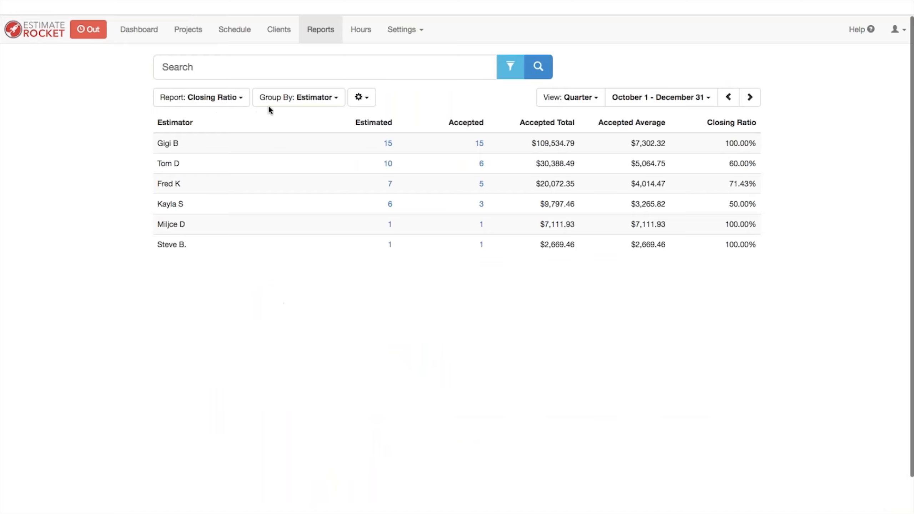
Step: Try grouping by Billing City and Billing Zip, settle on Source, and view the whole year
click(305, 99)
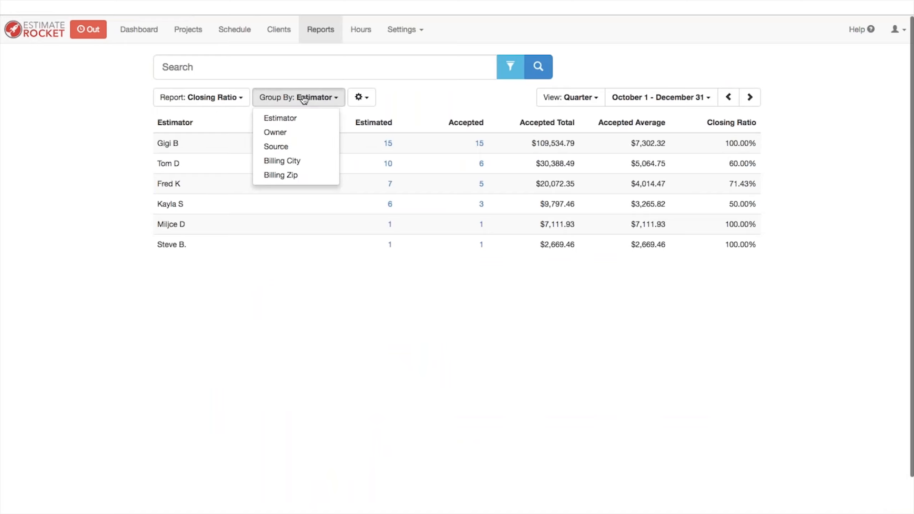
click(291, 163)
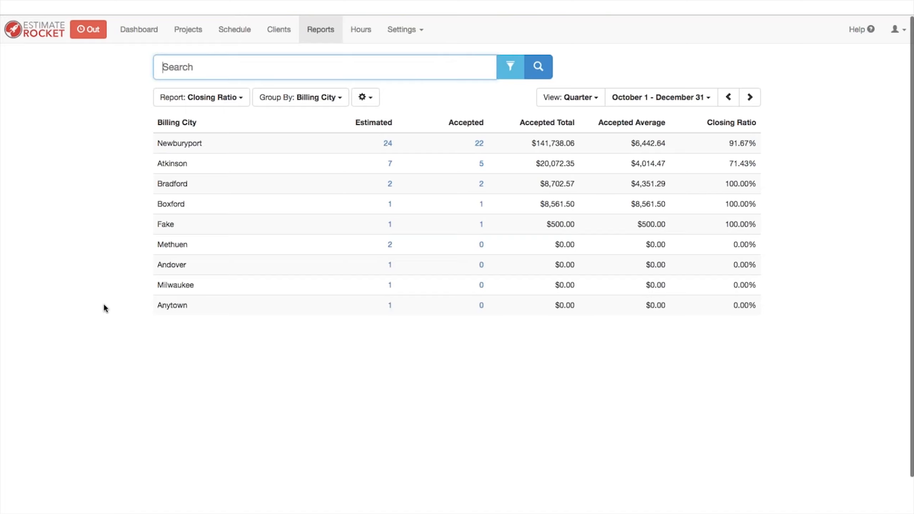
scroll(150, 354, down, 1)
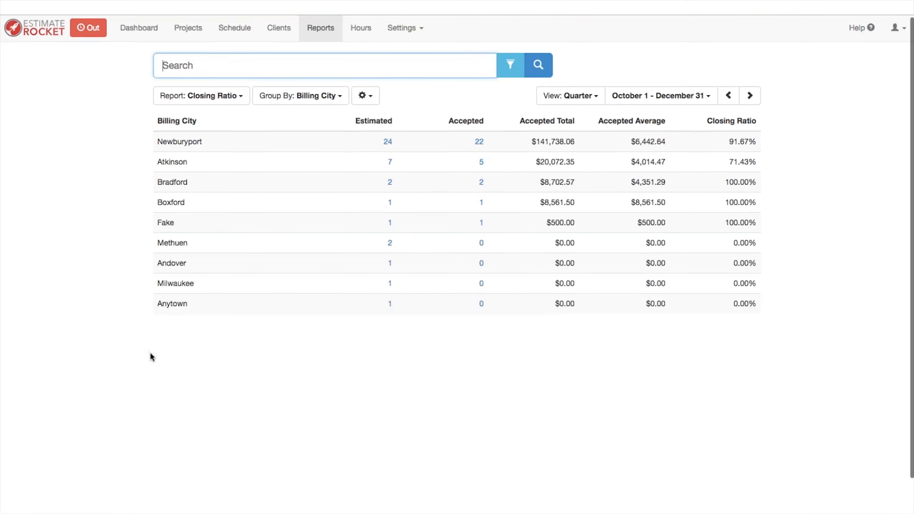
click(316, 97)
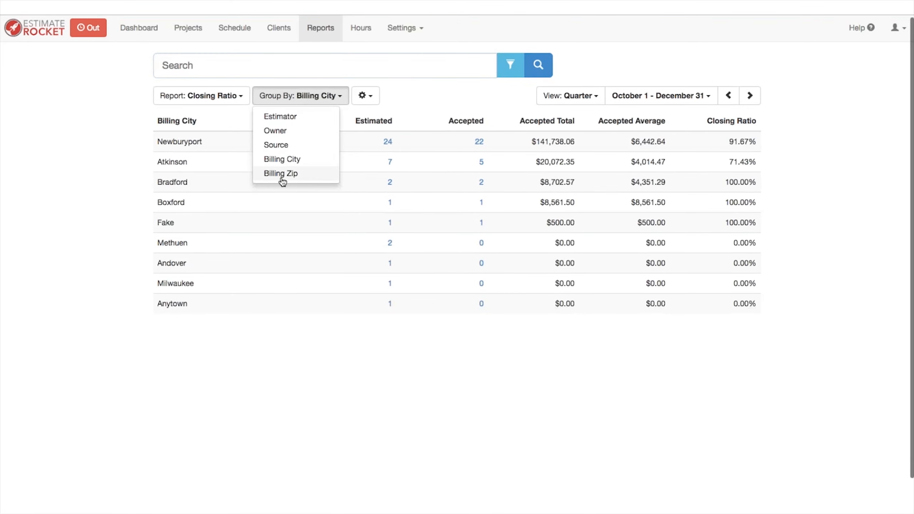
click(281, 173)
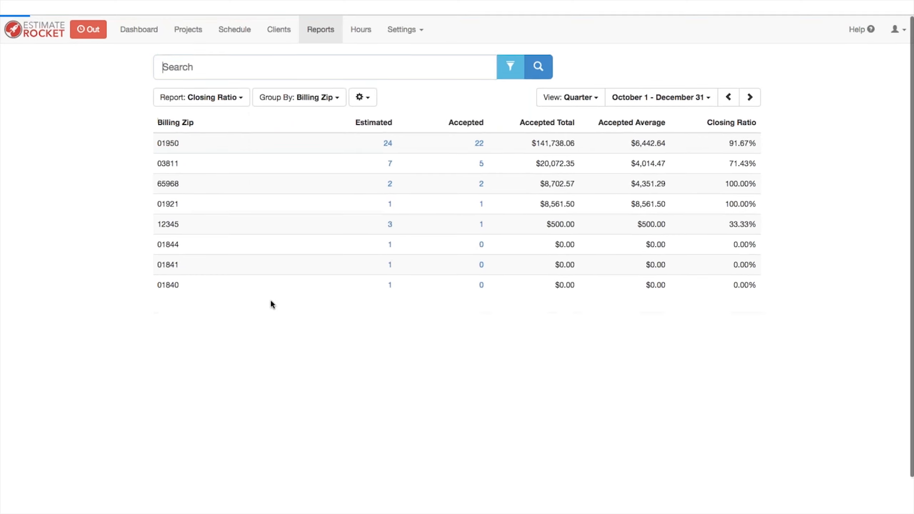
click(309, 97)
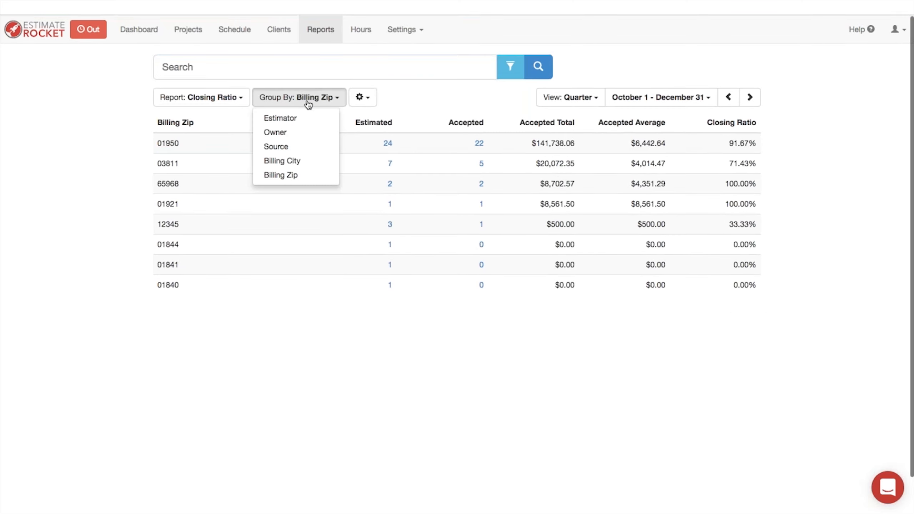
click(276, 147)
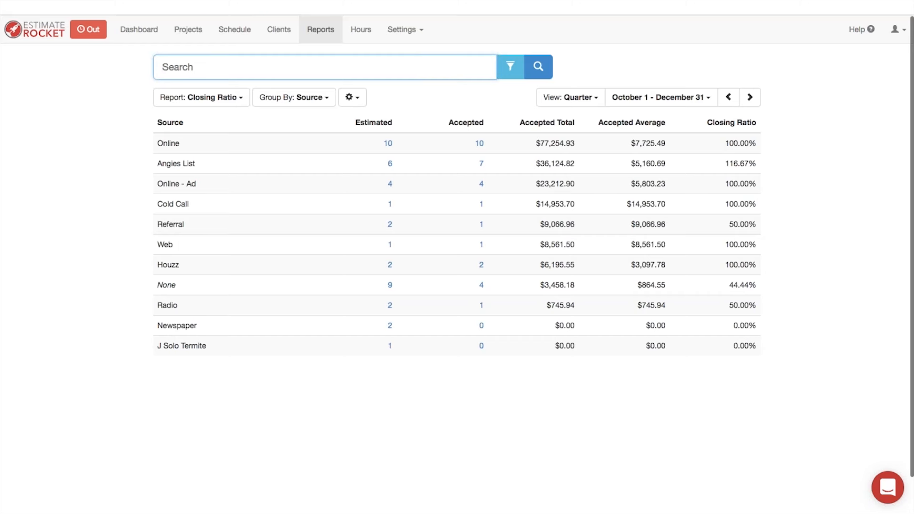
click(581, 101)
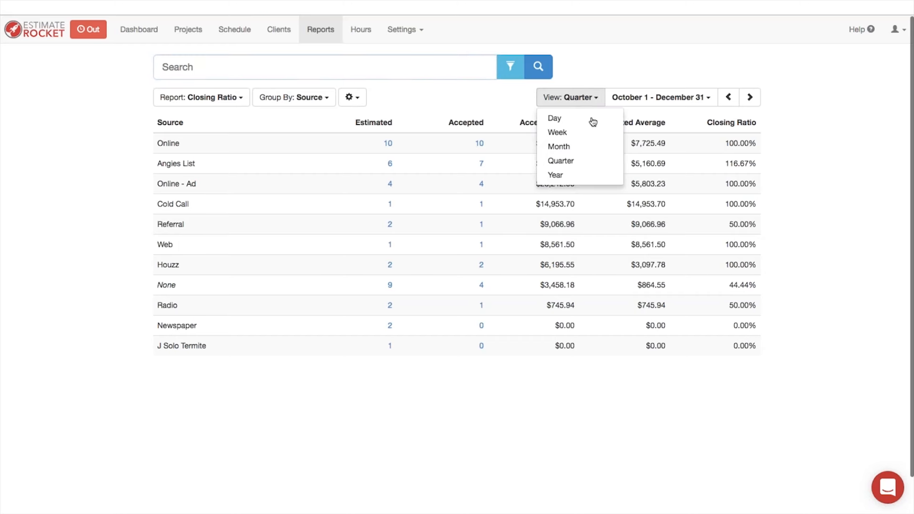
click(562, 176)
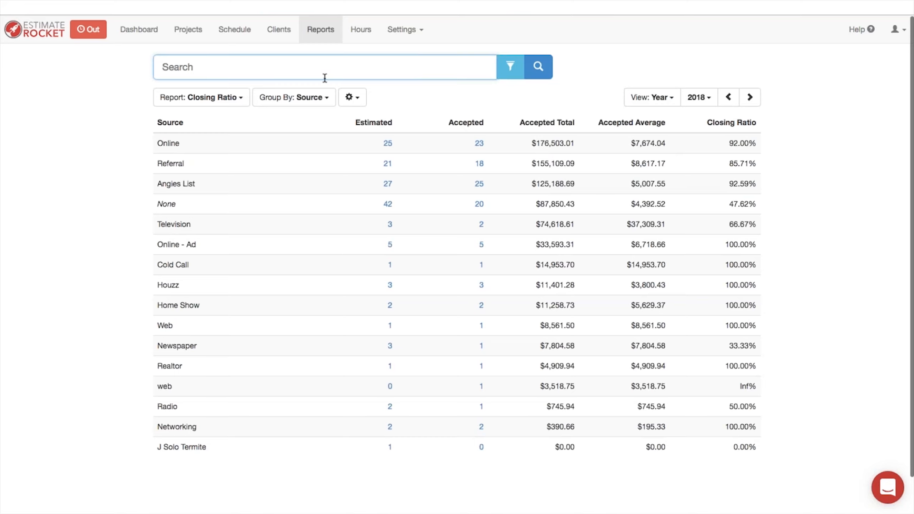
Step: Switch to the Work Progress report of per-project hours, costs and sales
click(223, 101)
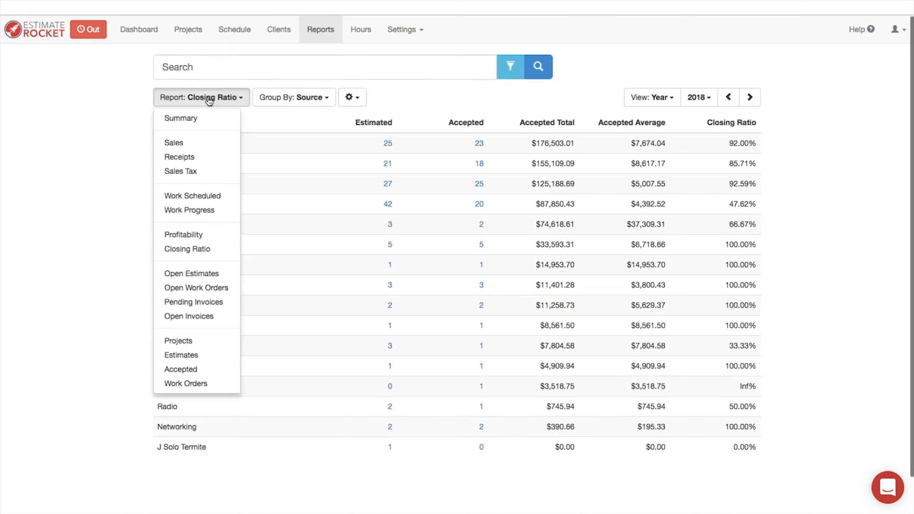
click(190, 211)
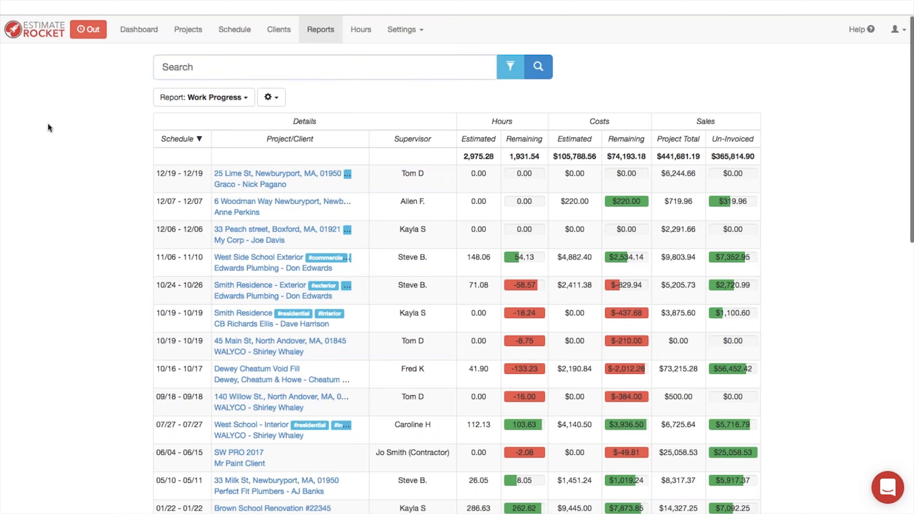
click(210, 97)
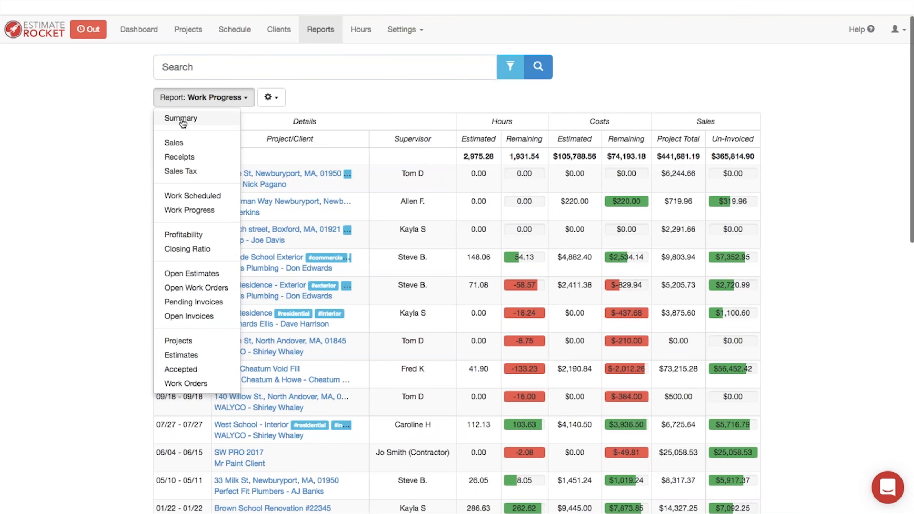
Step: Show the Summary report by year and step the year to 2017
click(182, 121)
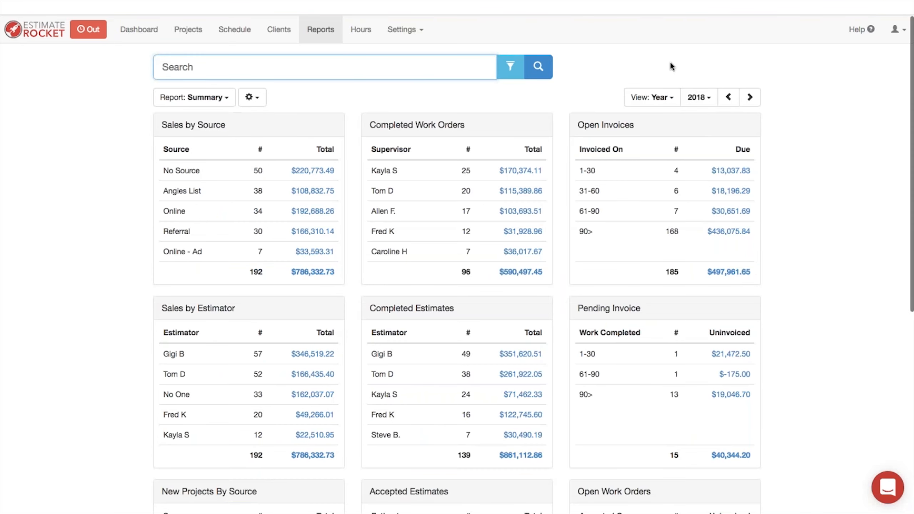
click(670, 99)
click(671, 99)
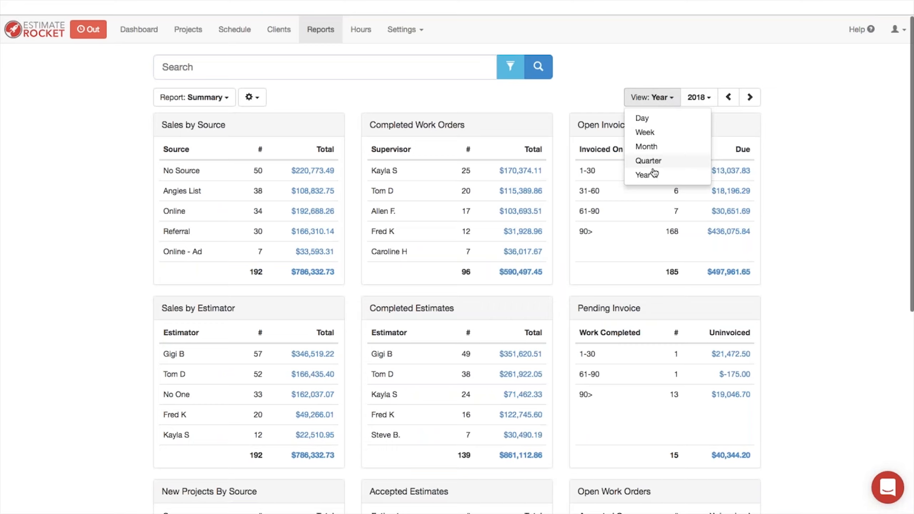
click(644, 174)
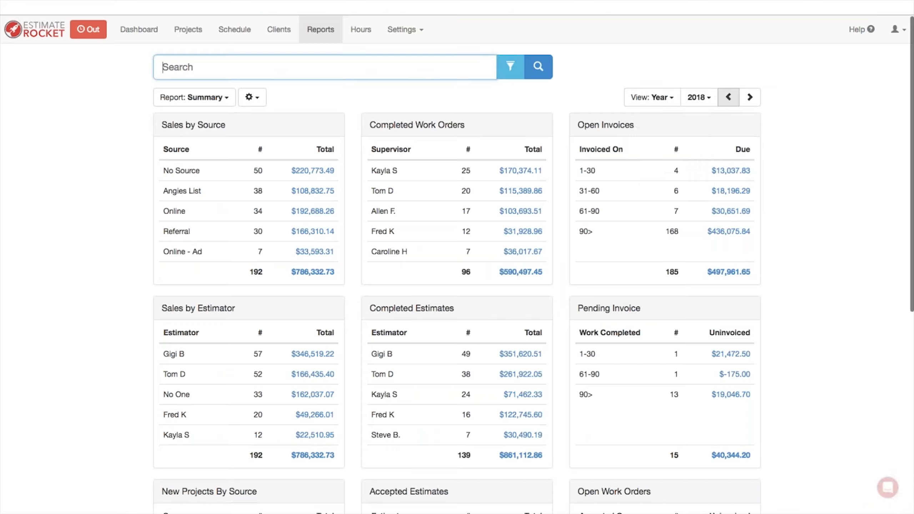
click(728, 99)
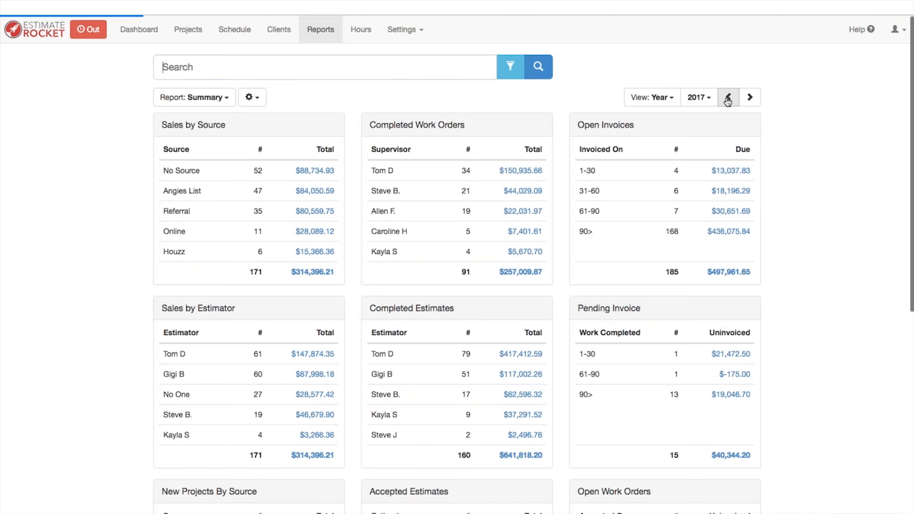
click(727, 99)
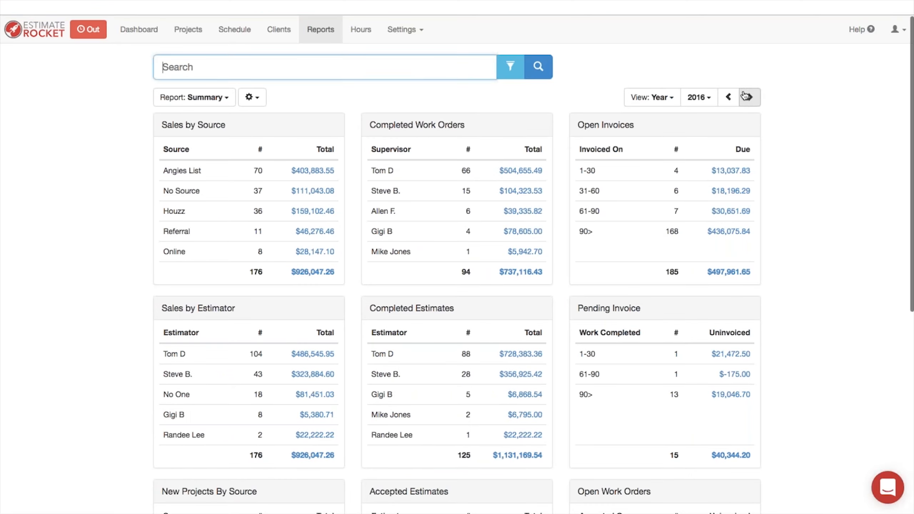
click(750, 99)
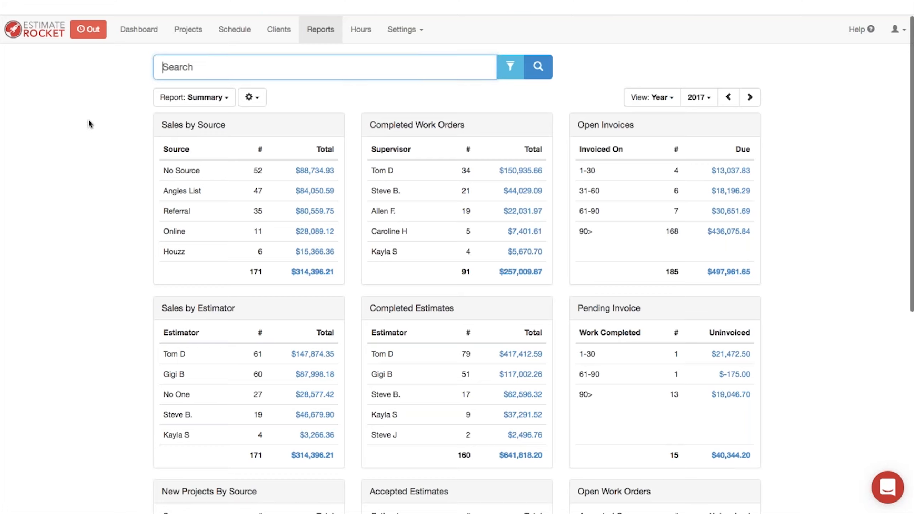
Step: Open the weekly employee Hours timesheet and go back to Nov 11–17, 2018
click(361, 34)
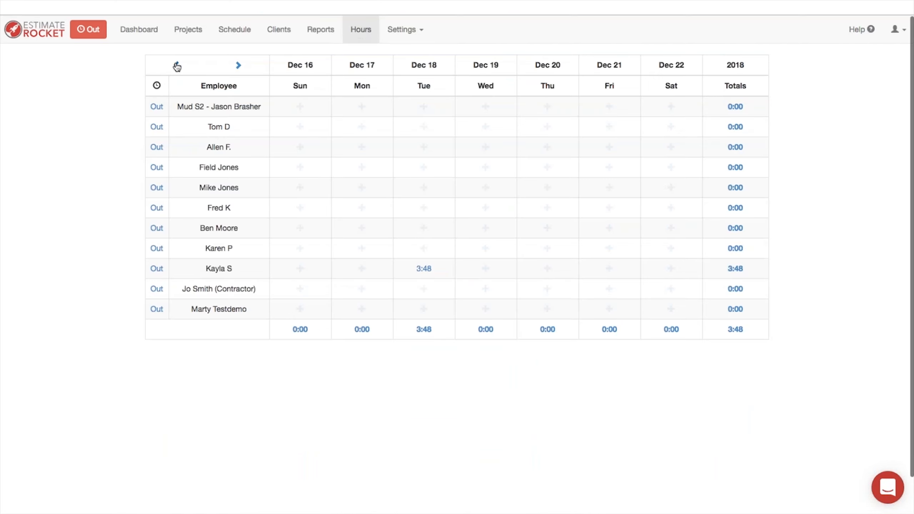
click(176, 66)
click(177, 65)
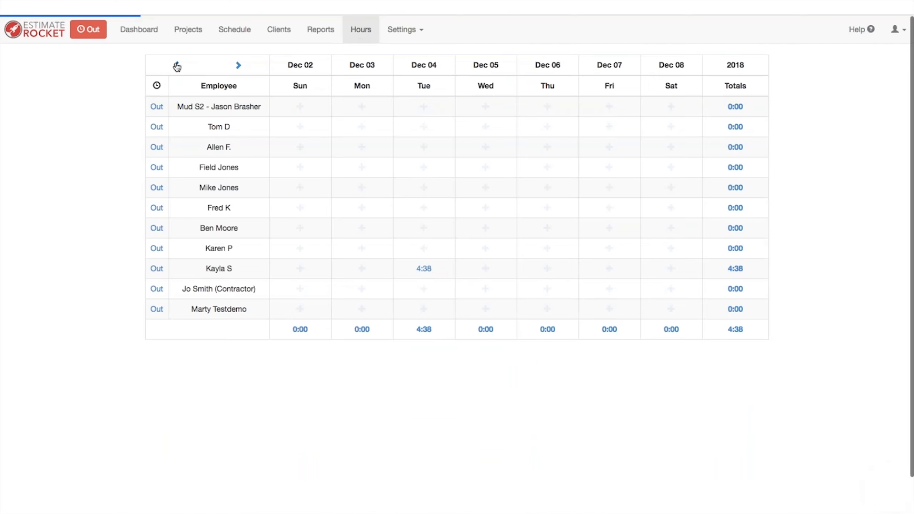
click(177, 65)
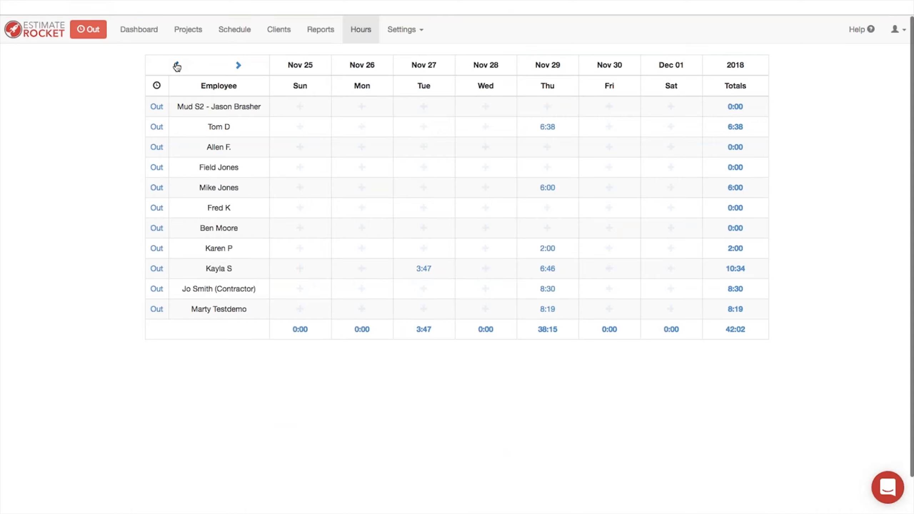
click(177, 65)
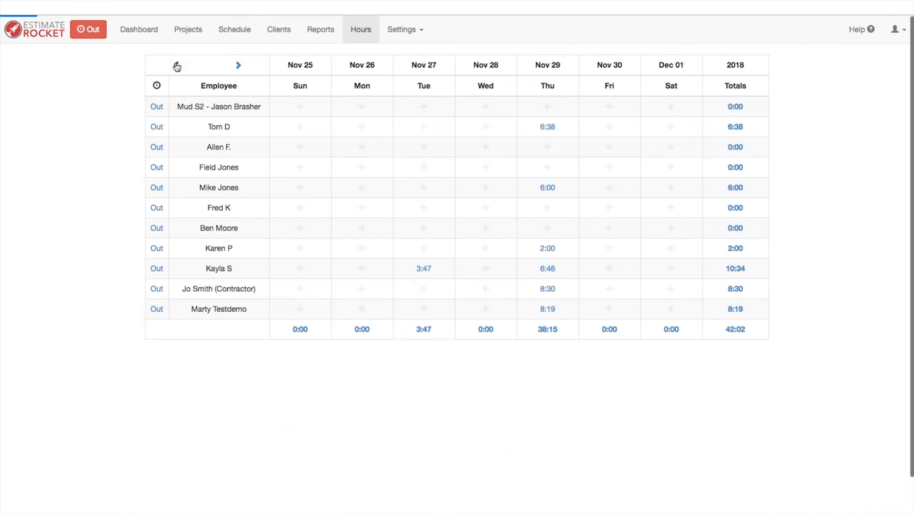
click(177, 65)
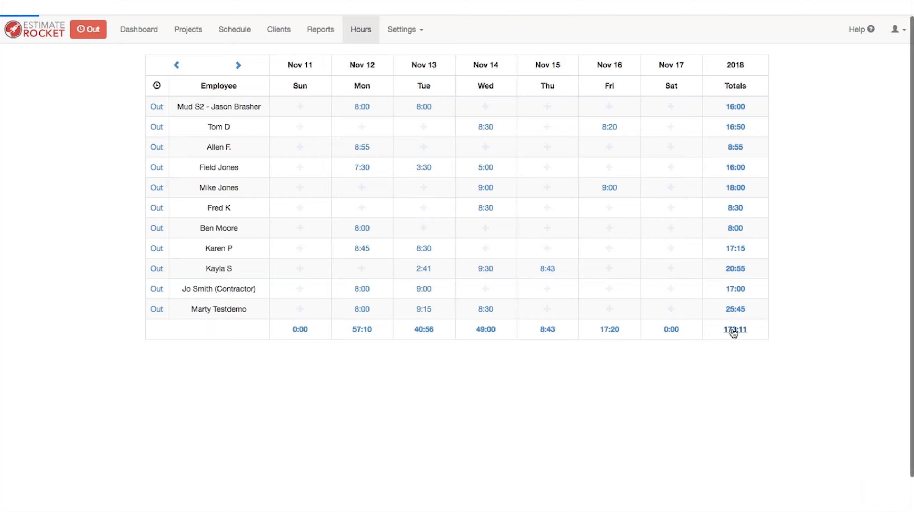
Step: List every time entry for that week, totalling 173:11 hours
click(735, 330)
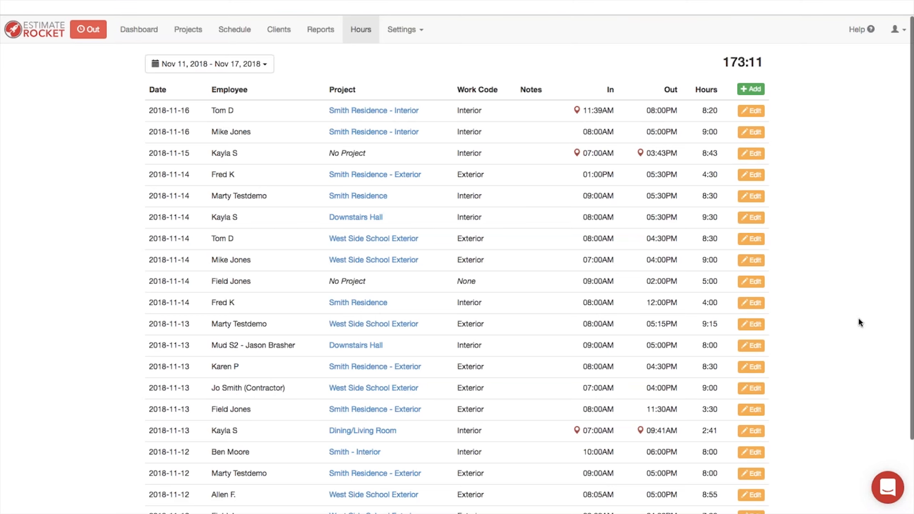
scroll(858, 326, down, 3)
scroll(855, 342, up, 3)
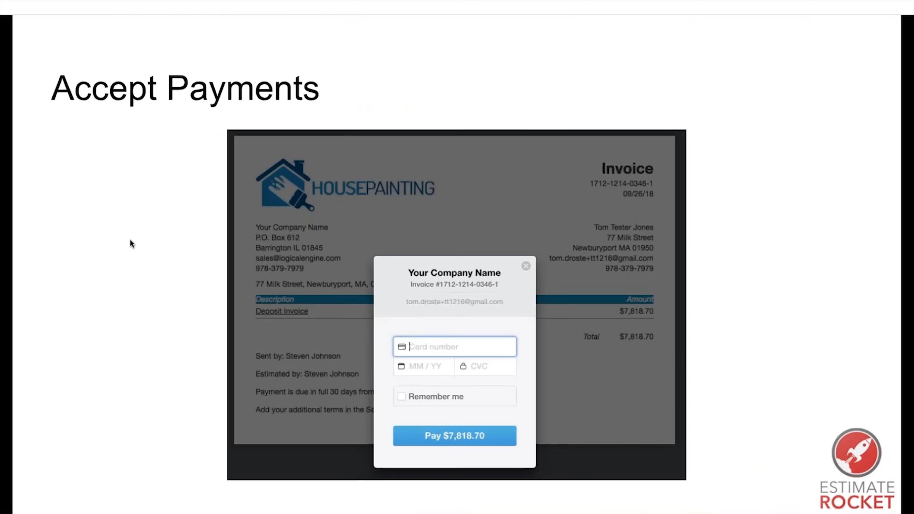
Step: Advance the slideshow past Employee Time Tracking to the Track Results slide
key(Right)
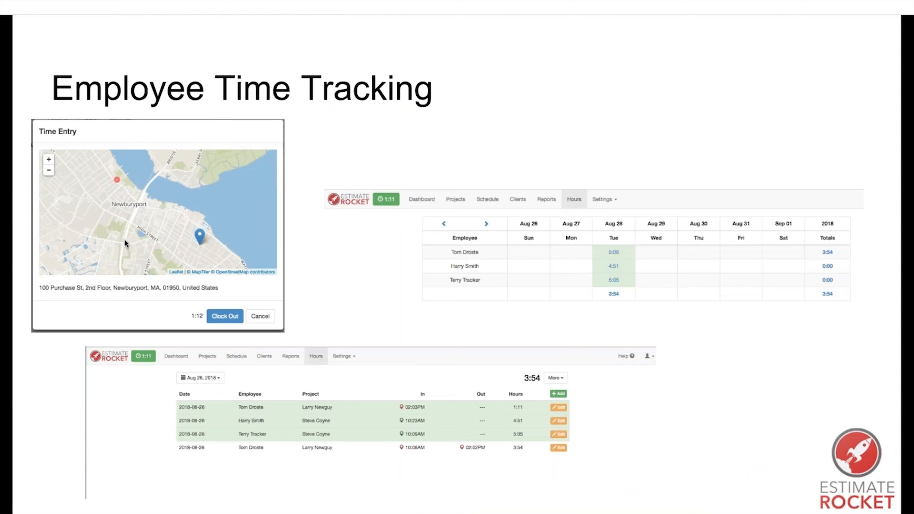
key(Right)
key(Right)
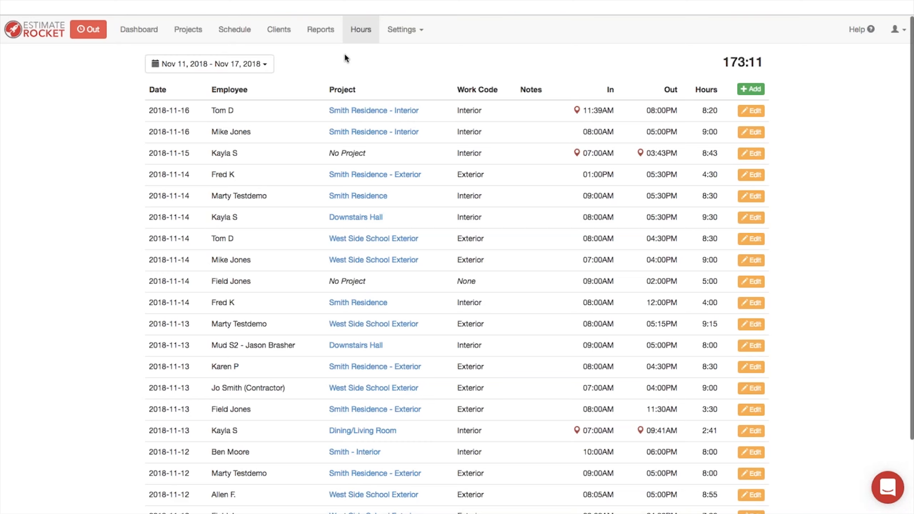
Step: Look at the Employees settings page
click(407, 32)
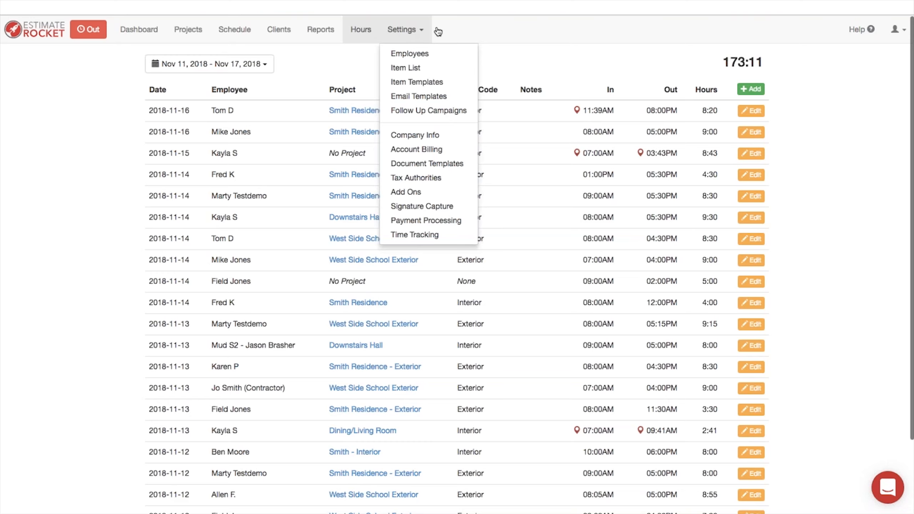
click(511, 33)
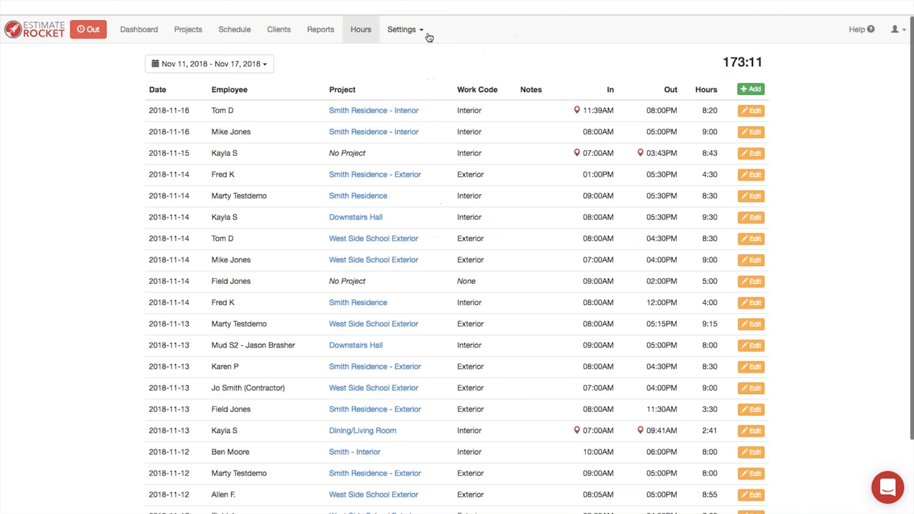
click(403, 31)
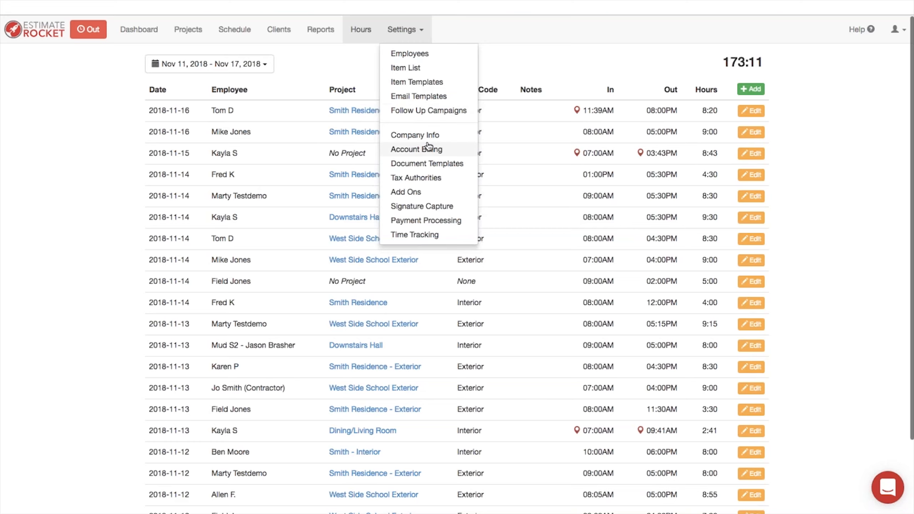
click(402, 58)
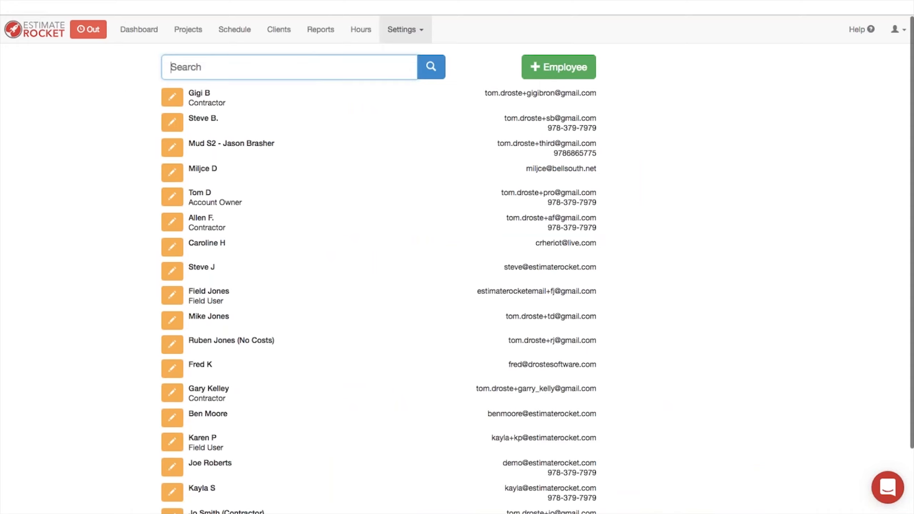
Step: Open the Item List showing items like 10% Labor and 3lb Poly with their groups
click(398, 35)
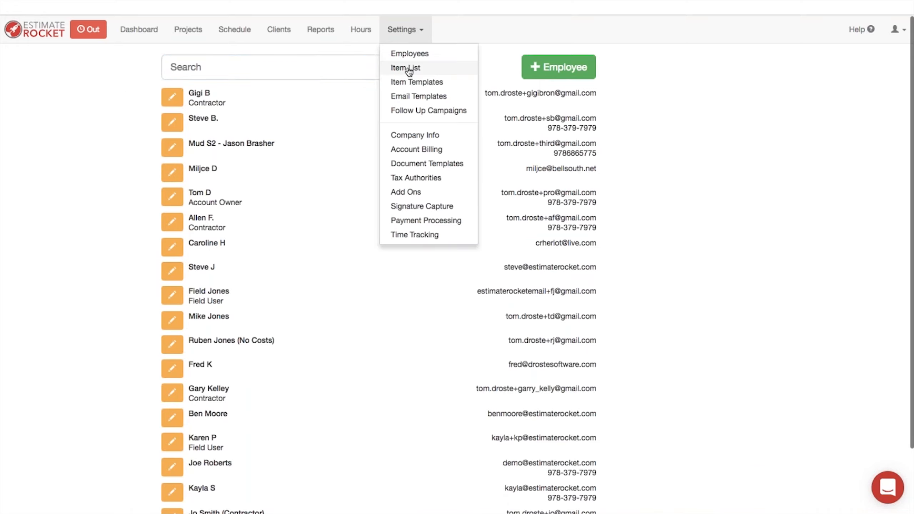
click(409, 71)
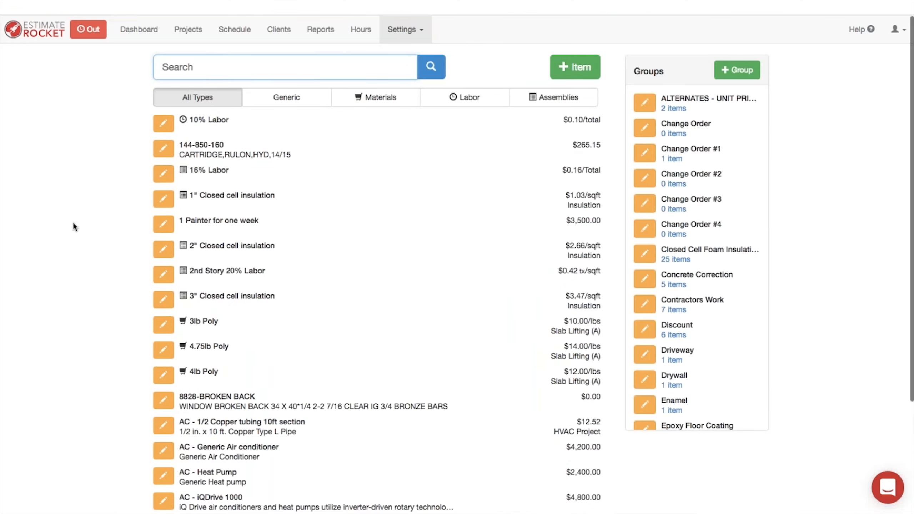
scroll(73, 223, down, 4)
scroll(73, 221, up, 4)
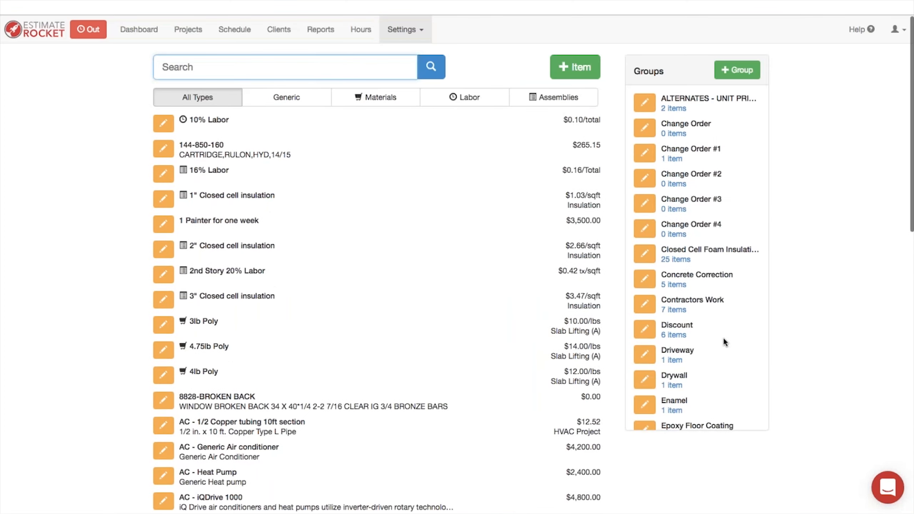
click(411, 33)
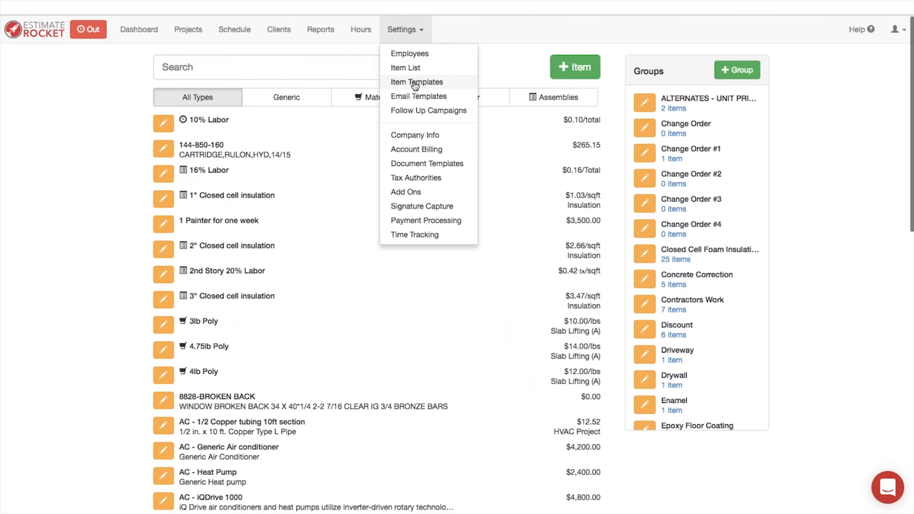
click(416, 83)
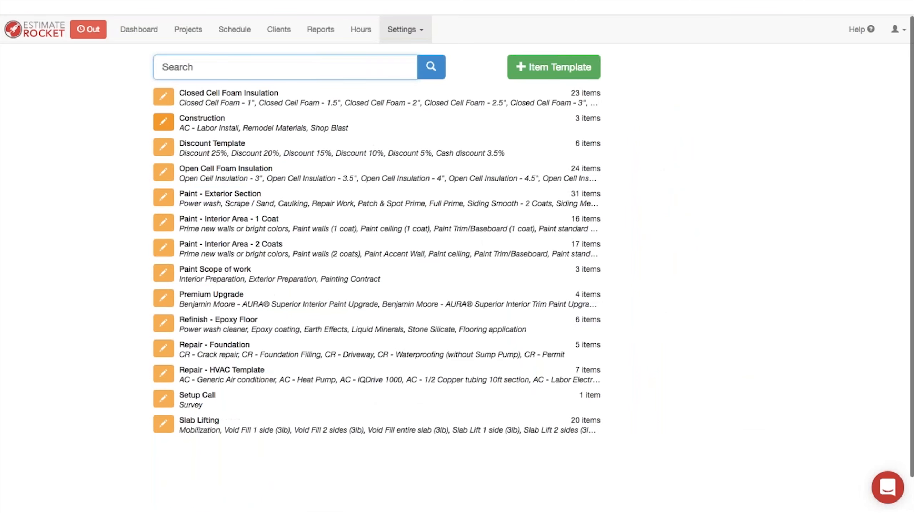
click(168, 252)
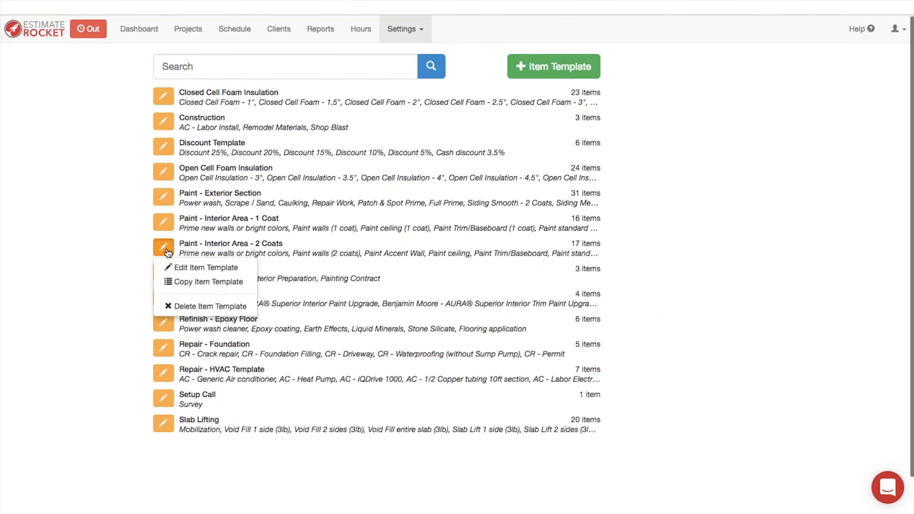
click(190, 268)
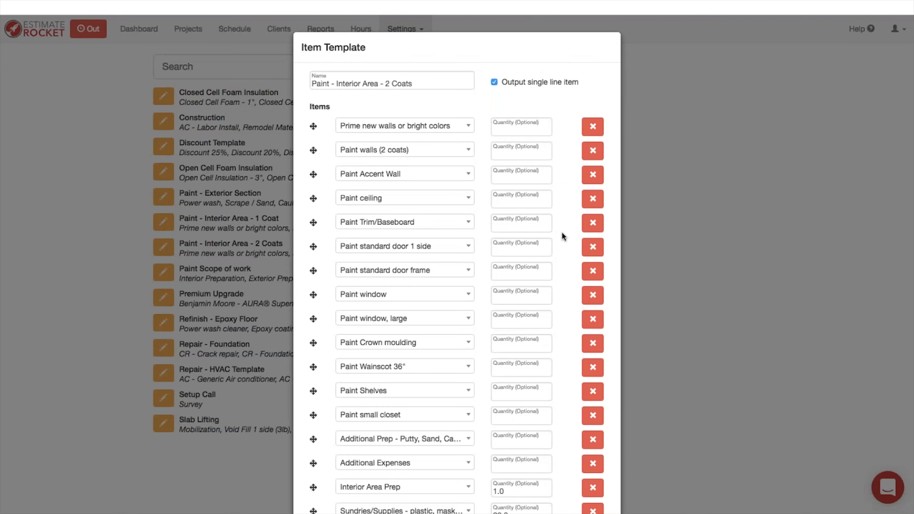
scroll(568, 240, down, 5)
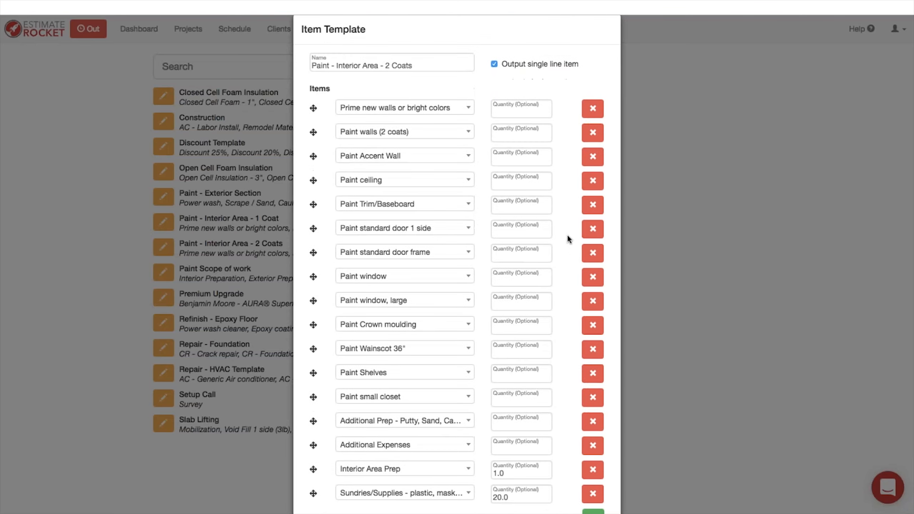
scroll(568, 240, down, 2)
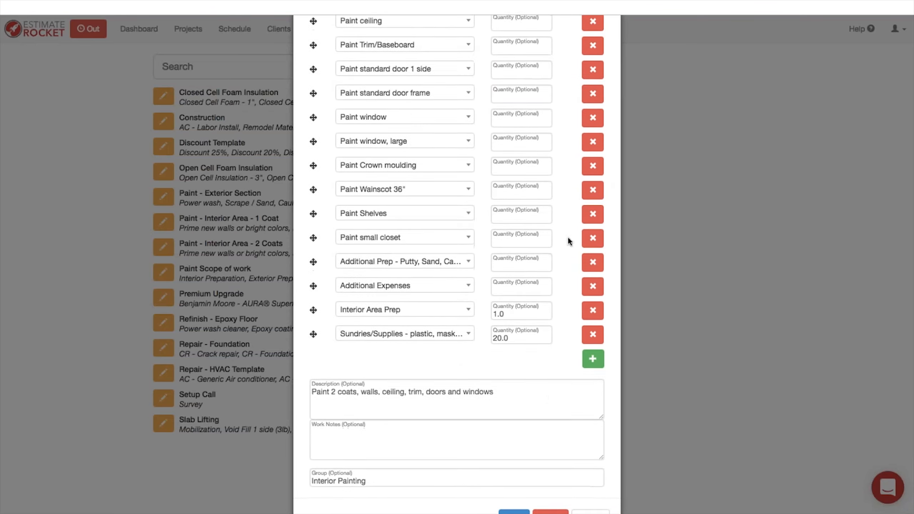
click(593, 485)
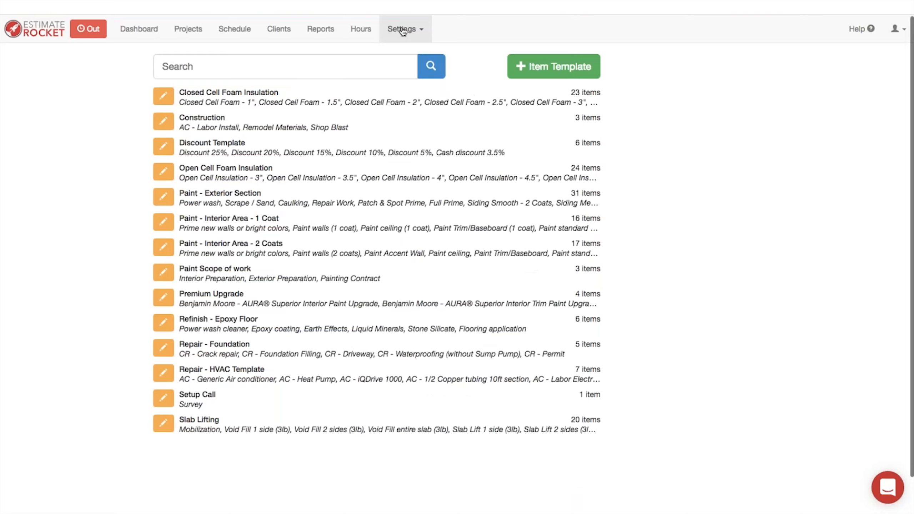
click(402, 29)
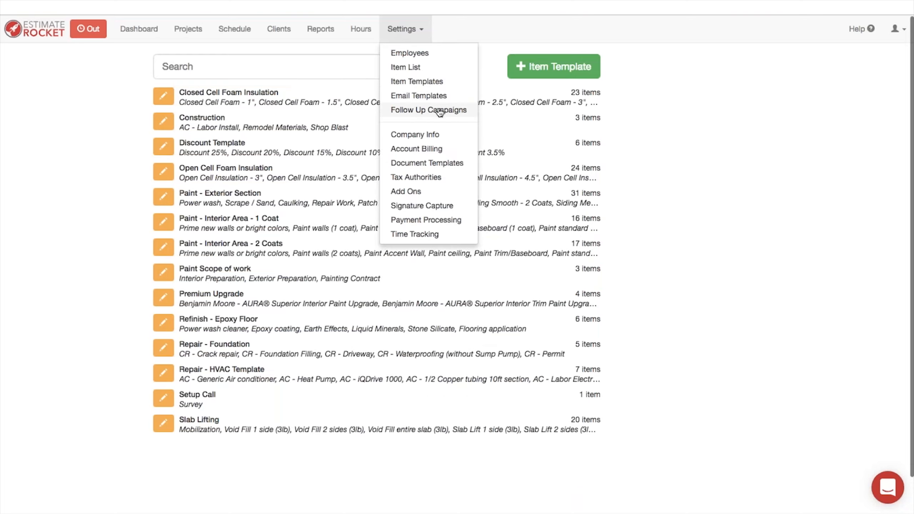
Step: View the Email Templates list in Settings
click(422, 98)
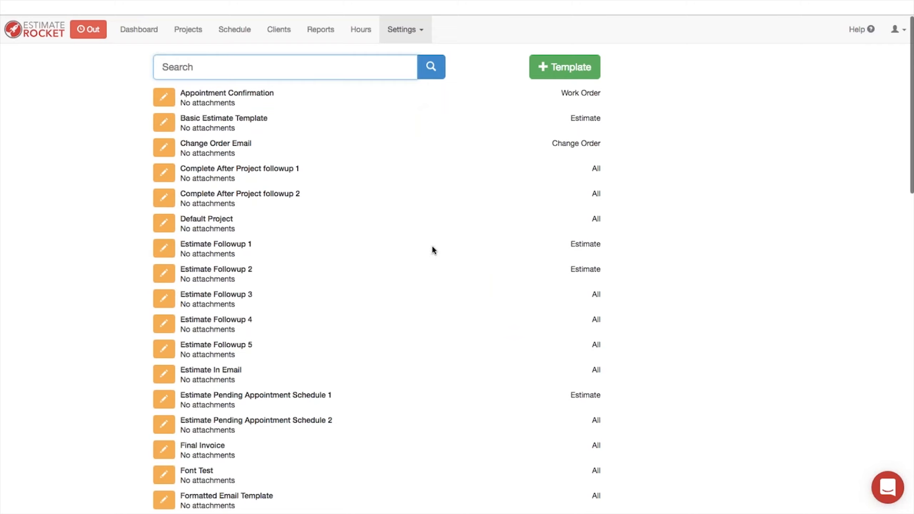
click(401, 30)
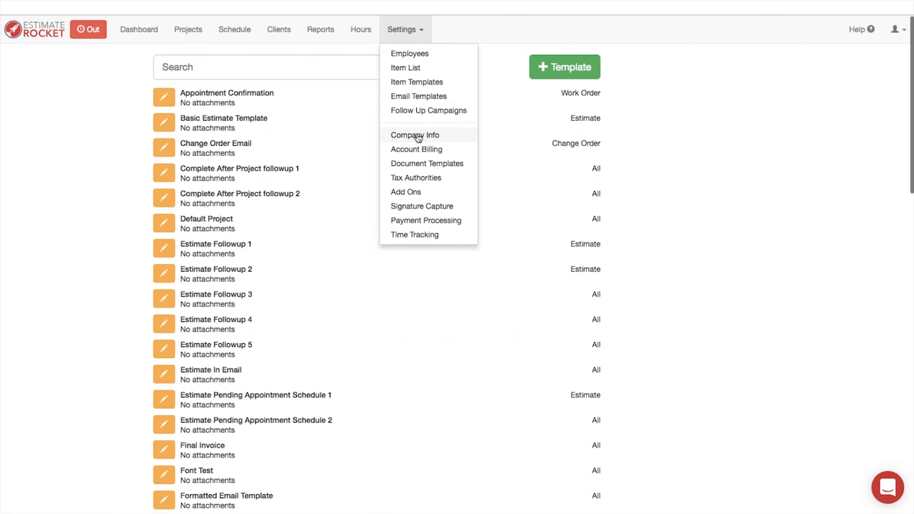
click(528, 140)
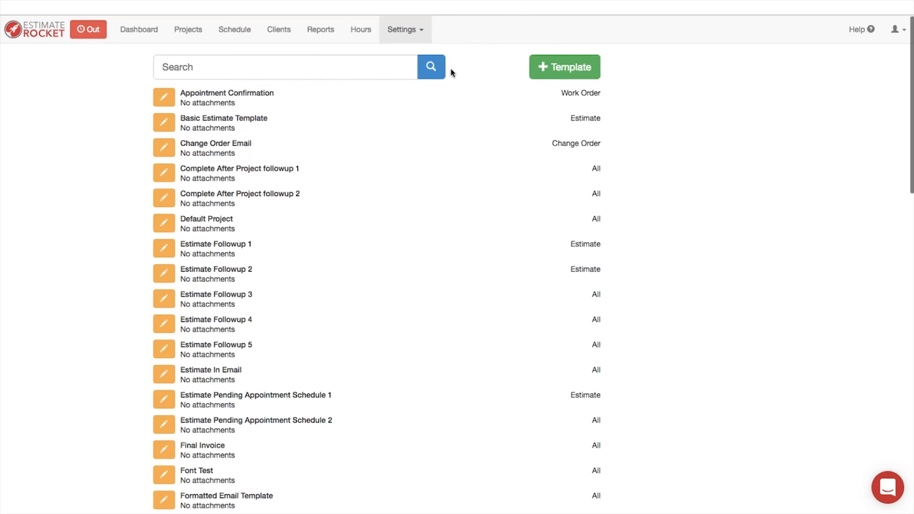
Step: Open Company Info with 6.0% tax, 30-day proposal expiration and $25.00/hr labor defaults
click(398, 29)
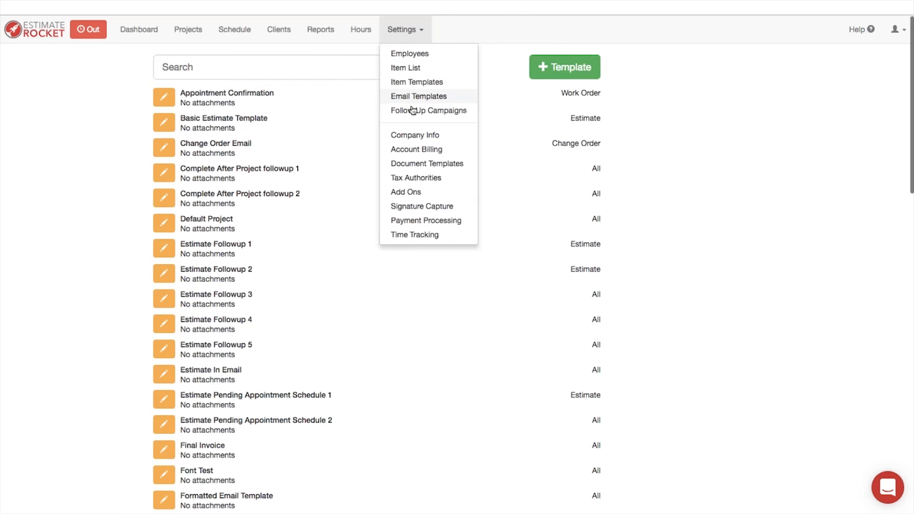
click(416, 137)
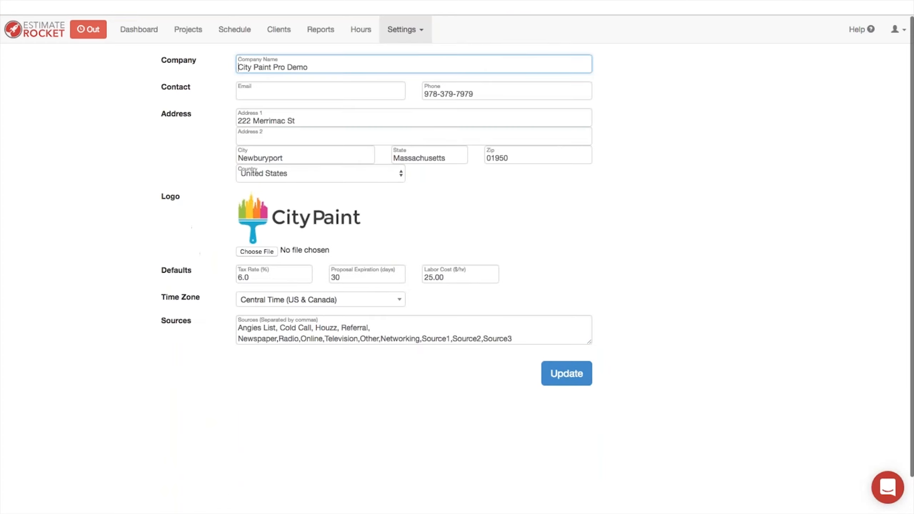
click(147, 269)
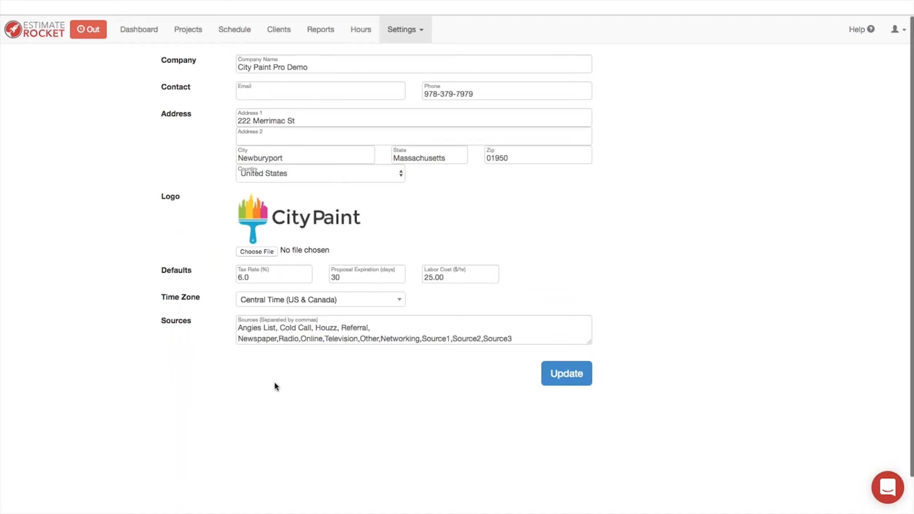
click(406, 30)
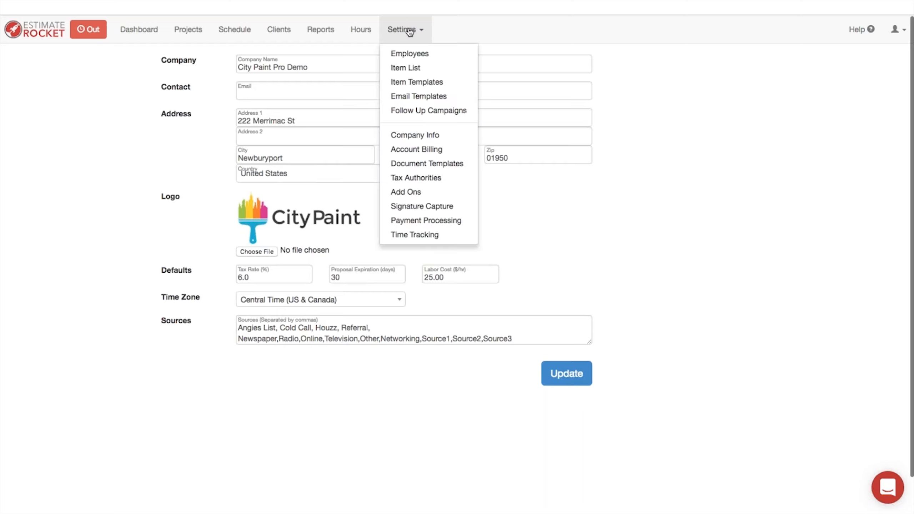
Step: Look at Account Billing, then open the Estimate document template with its terms and preview
click(415, 150)
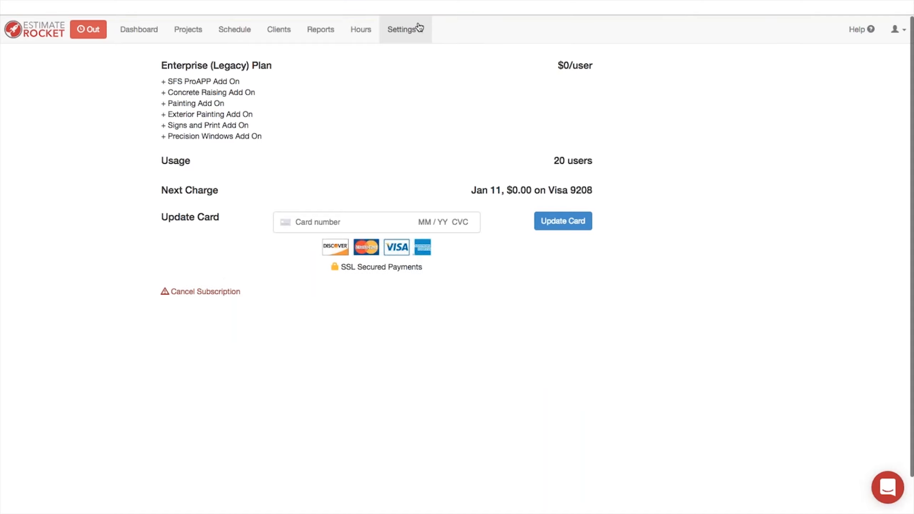
click(403, 31)
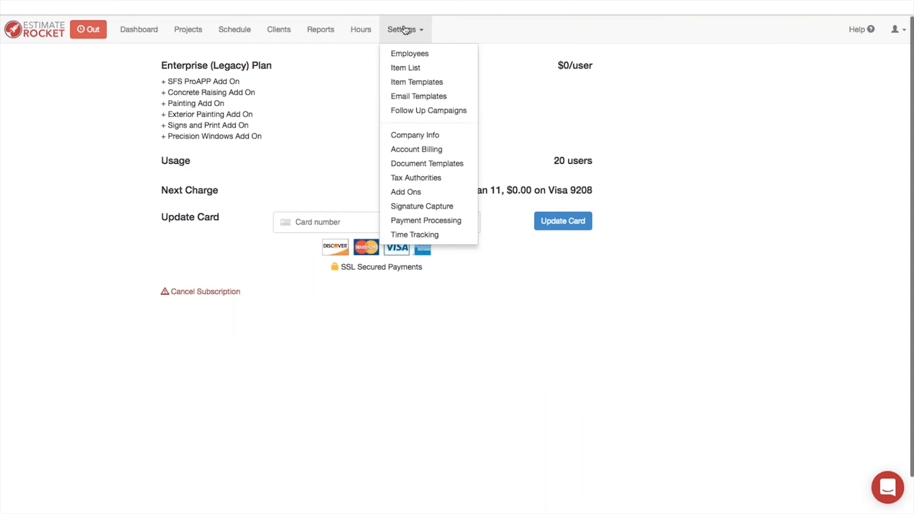
click(412, 164)
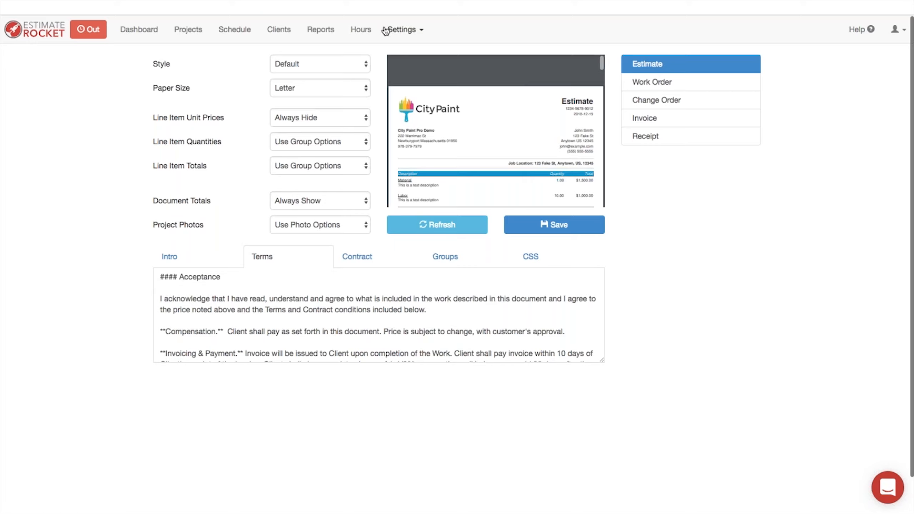
click(402, 30)
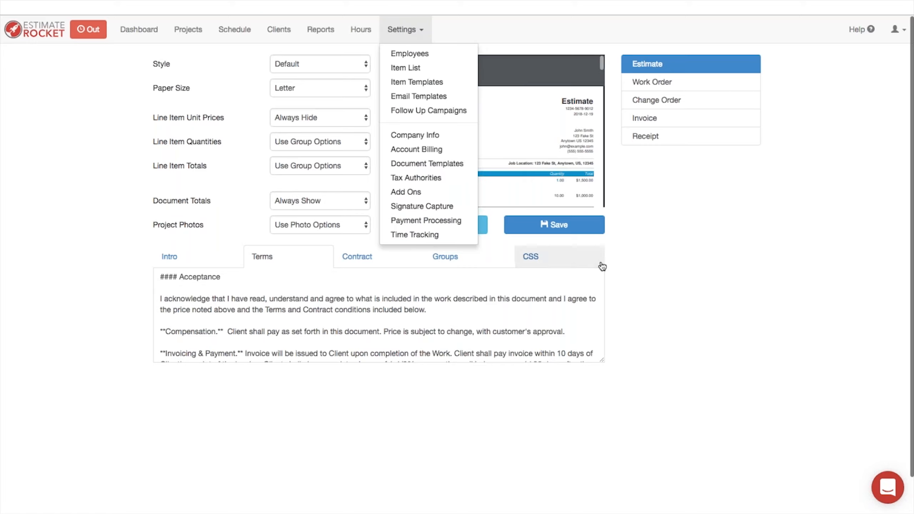
click(700, 261)
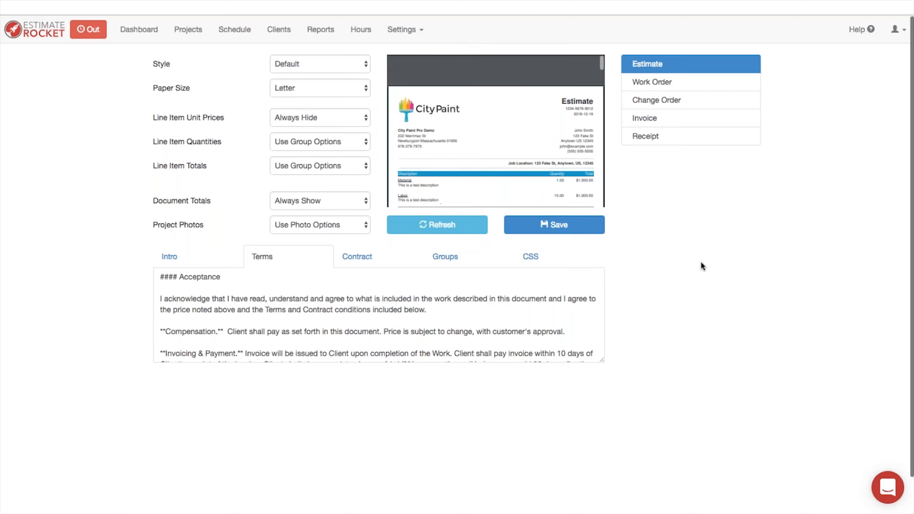
click(403, 29)
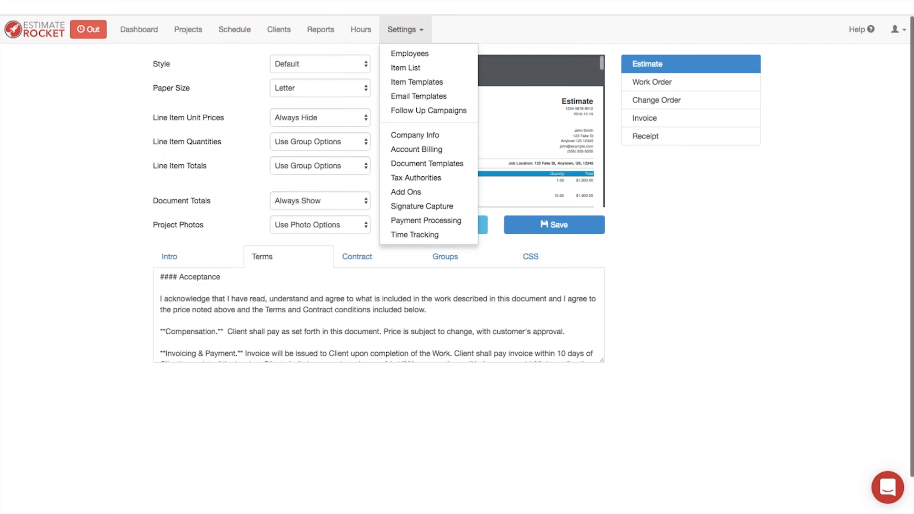
click(675, 300)
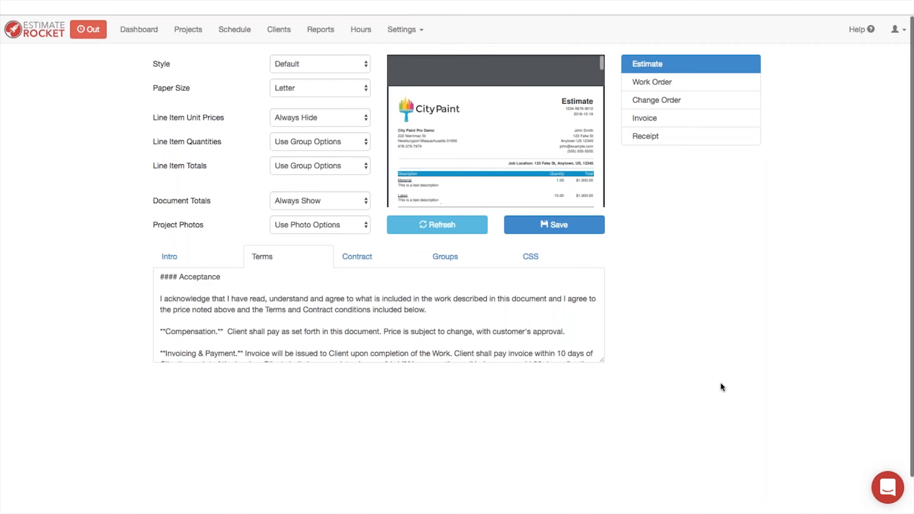
click(892, 493)
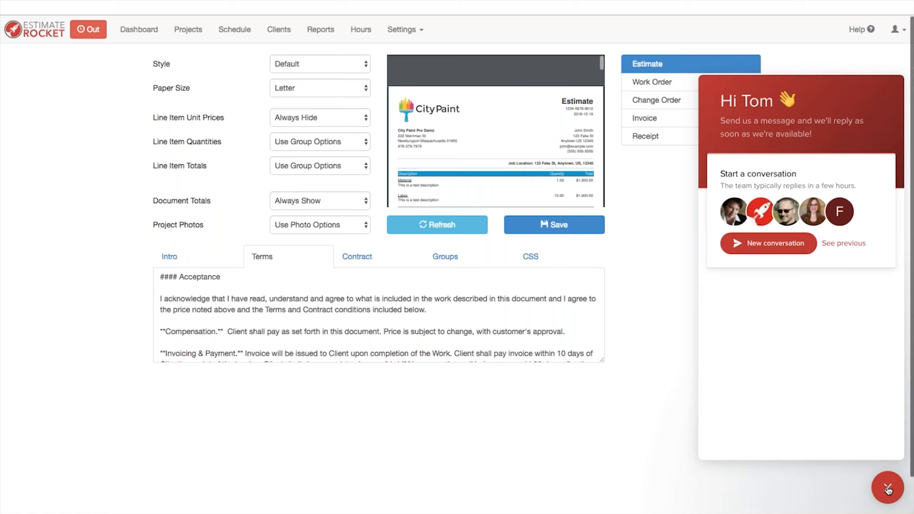
Step: Close the support chat, search help articles for 'tip', and open 'Document Formatting Tricks and Tips'
click(888, 489)
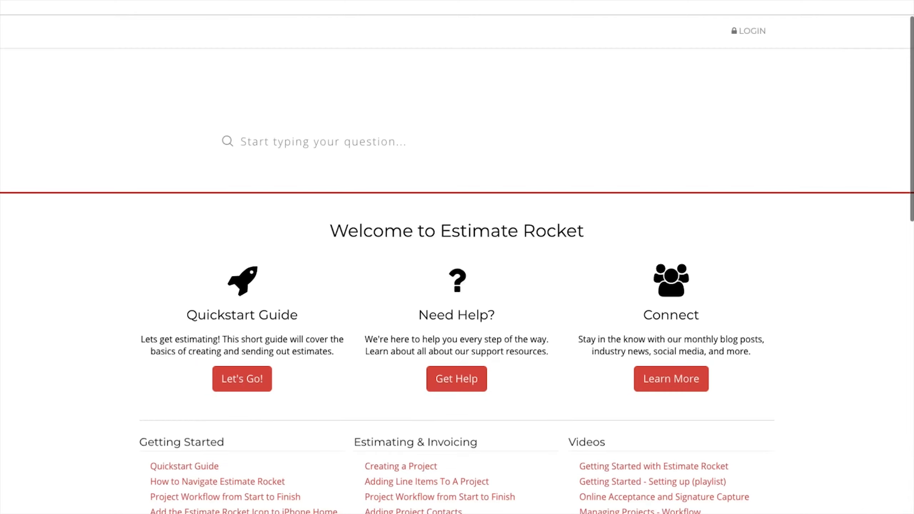
click(339, 142)
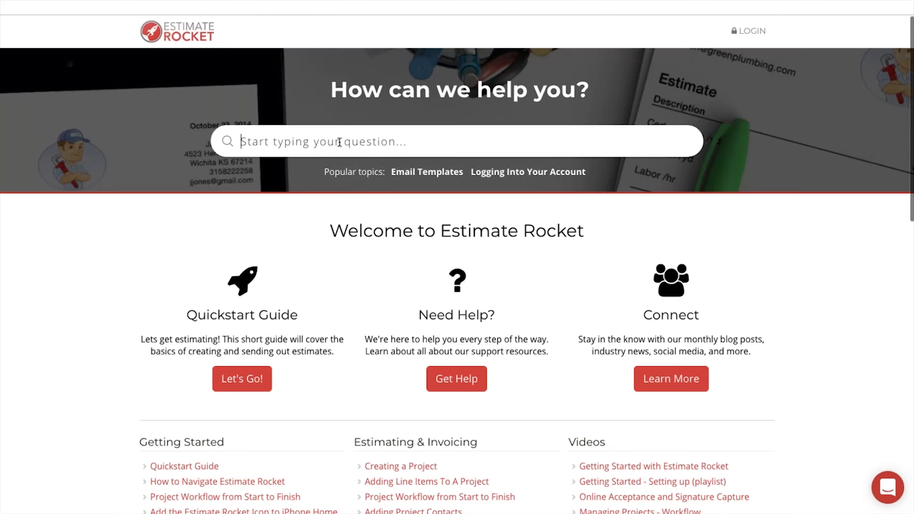
text(tip)
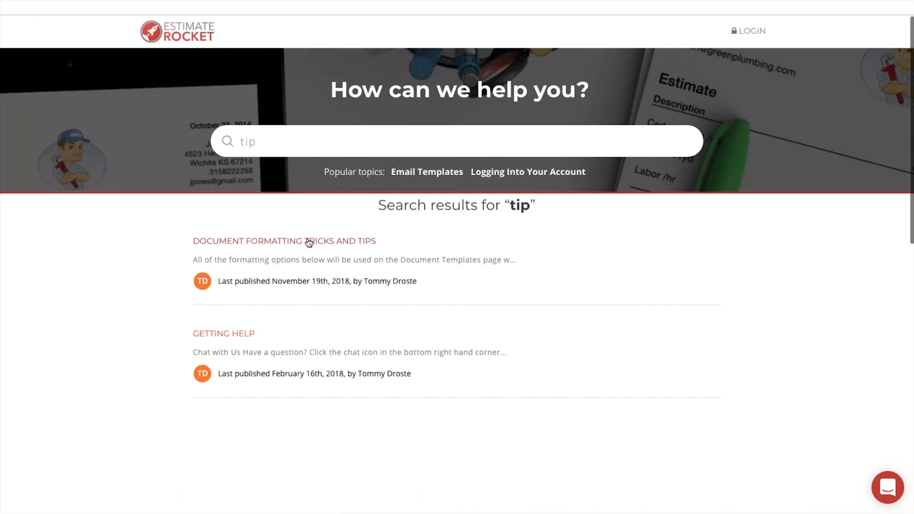
click(309, 243)
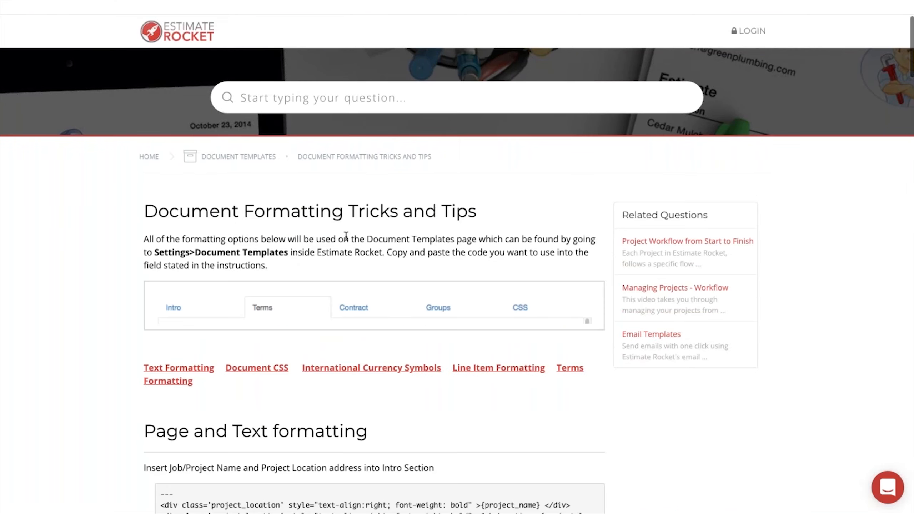